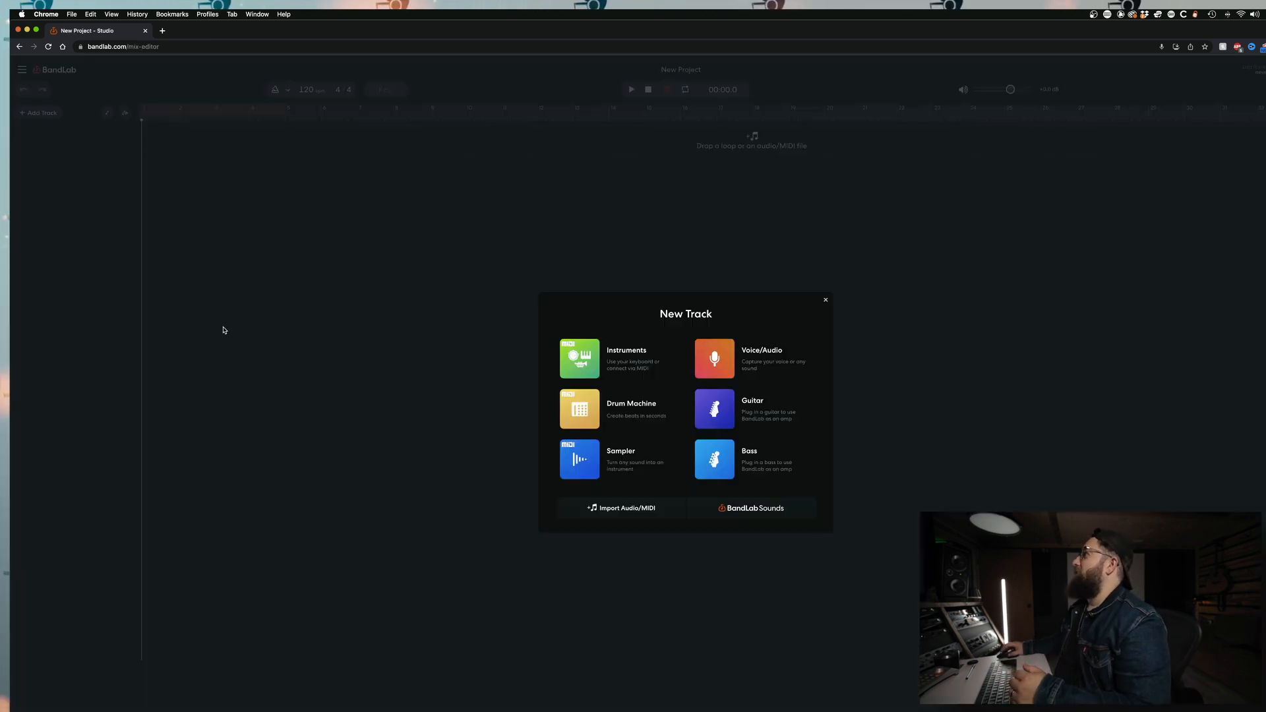
Import the WAV stems from the "Lose You for mix 83" folder inside RSL VIEWER as new tracks
{"action": "left_click", "coordinate": [594, 511]}
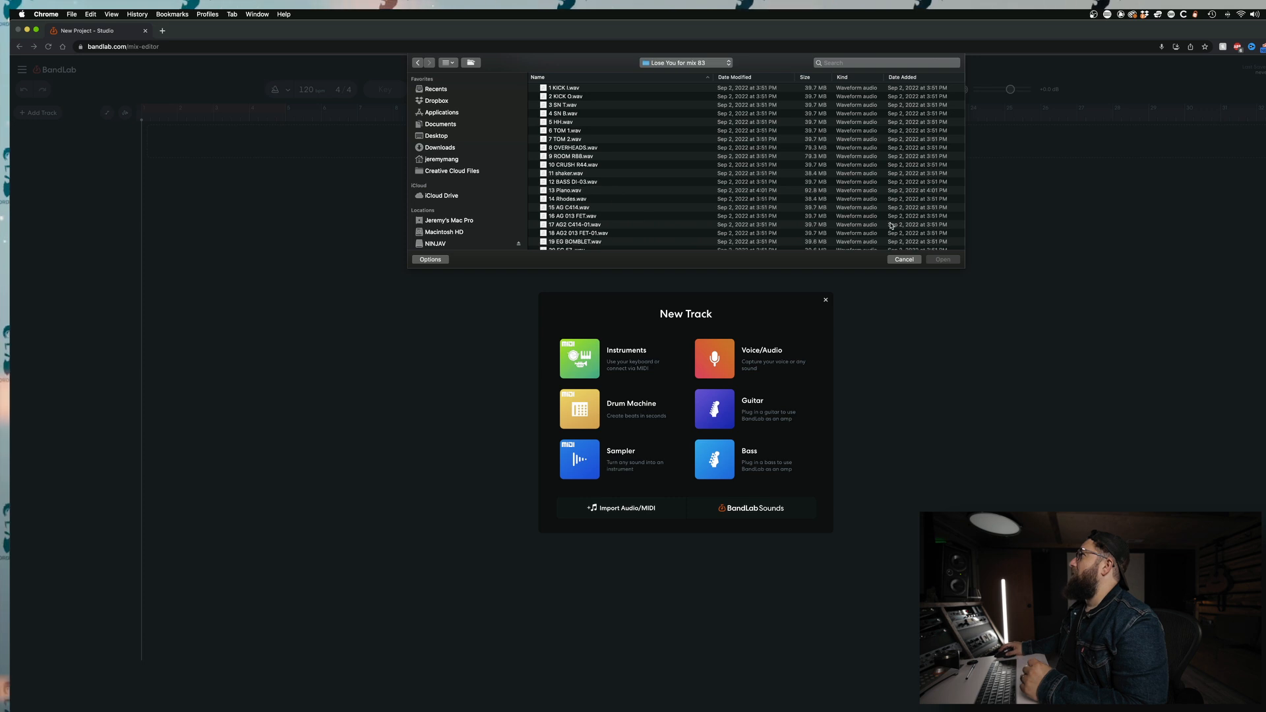
{"action": "left_click", "coordinate": [905, 259]}
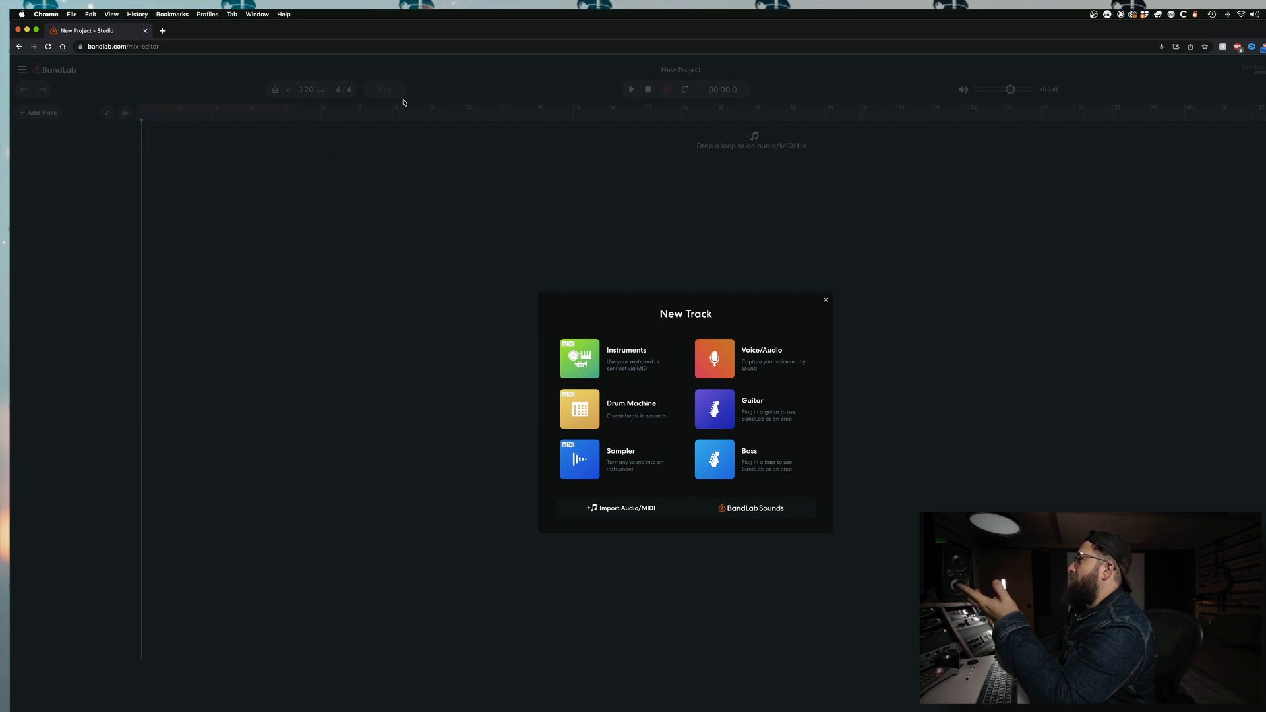
{"action": "left_click", "coordinate": [657, 513]}
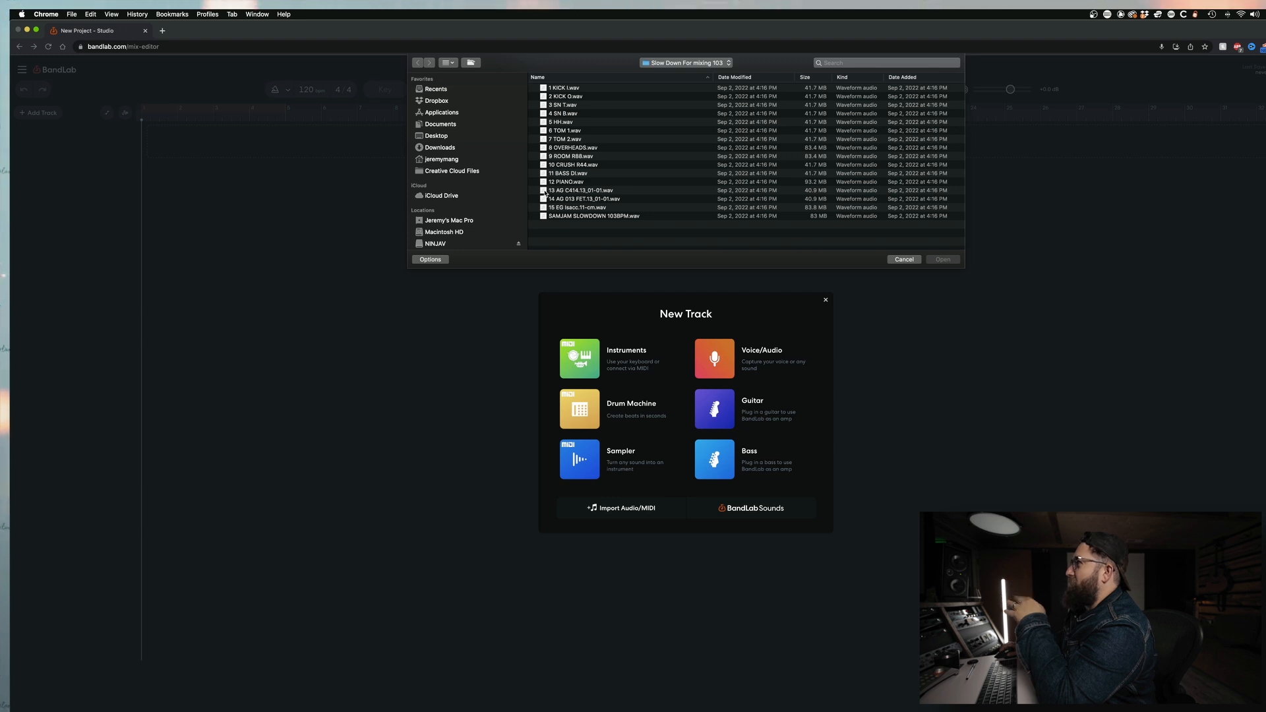
{"action": "left_click", "coordinate": [657, 64]}
{"action": "left_click", "coordinate": [638, 106]}
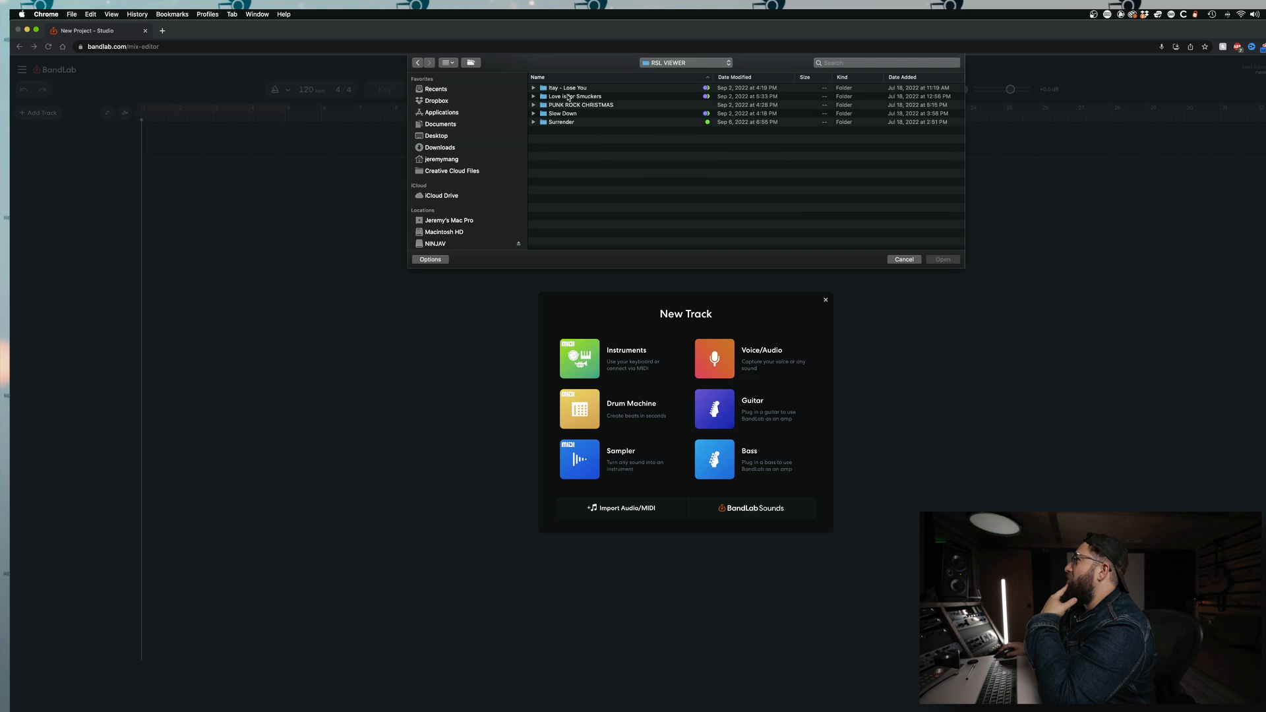
{"action": "left_click", "coordinate": [565, 89]}
{"action": "scroll", "coordinate": [571, 196], "scroll_direction": "down", "scroll_amount": 3}
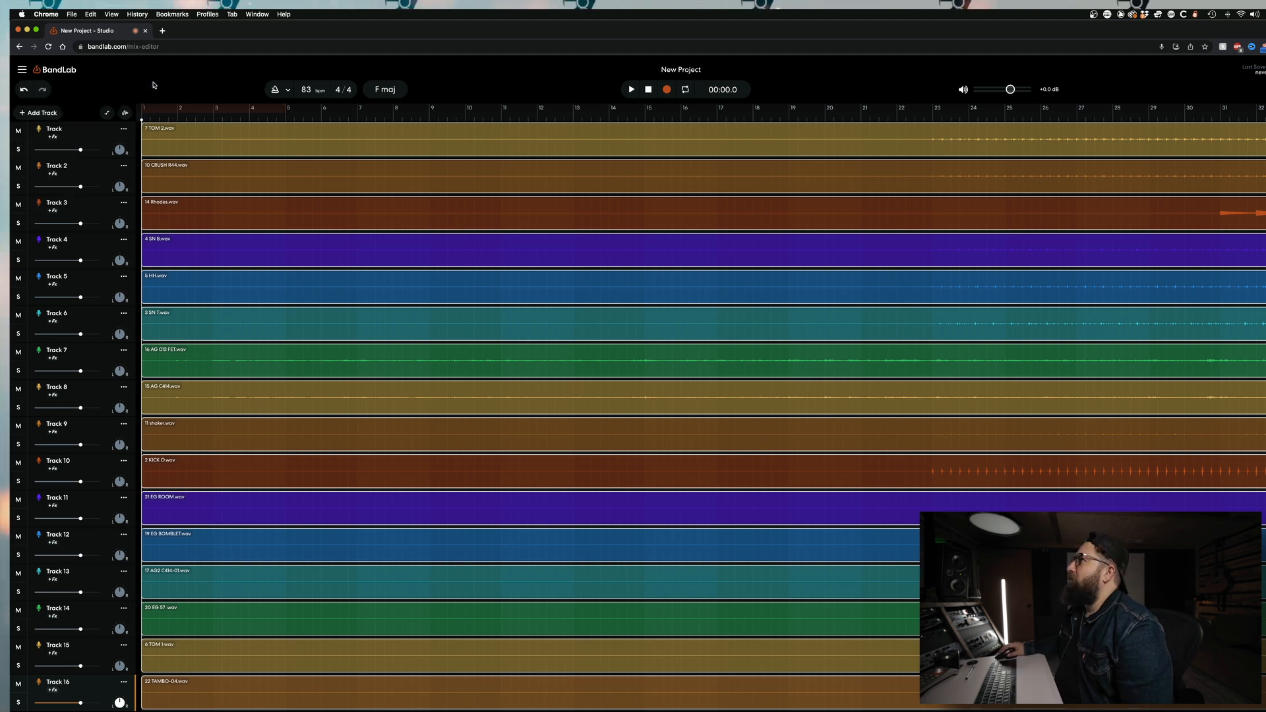
Save and leave this project, and import the 15 numbered stems from "Slow Down For mixing 103" into a new one
{"action": "left_click", "coordinate": [50, 75]}
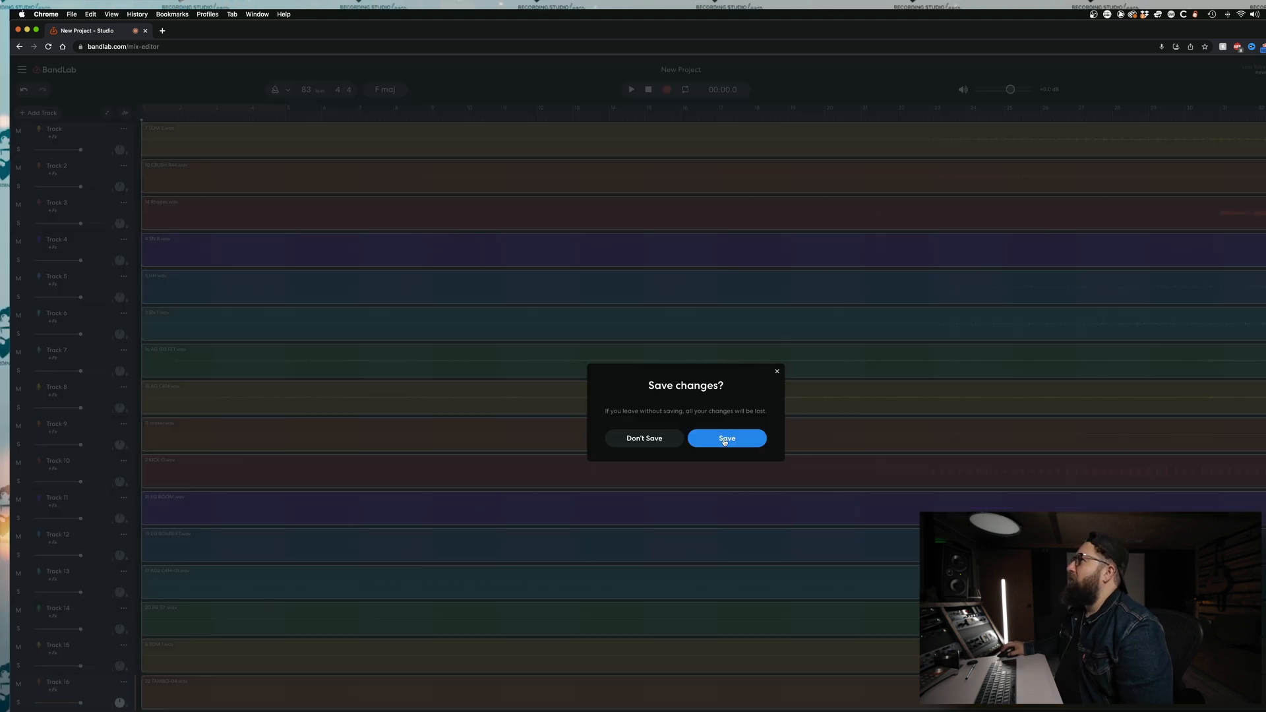
{"action": "left_click", "coordinate": [724, 440]}
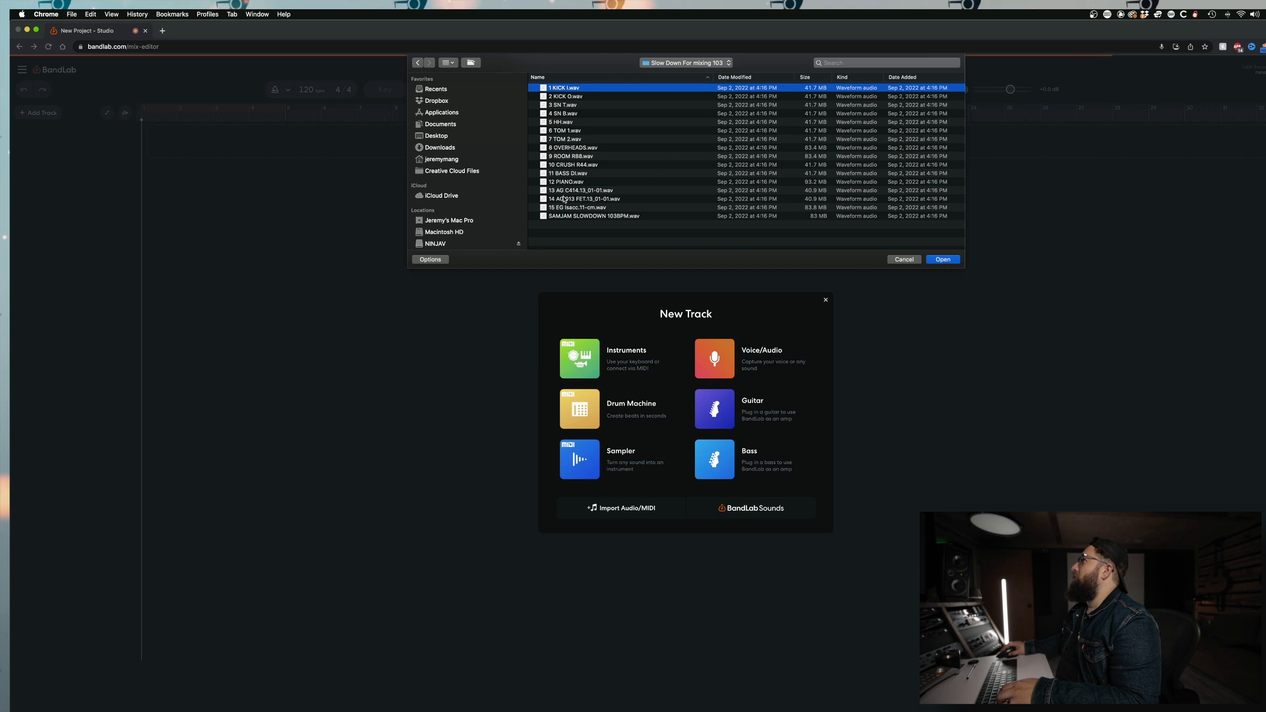
{"action": "left_click", "coordinate": [564, 209], "text": "shift"}
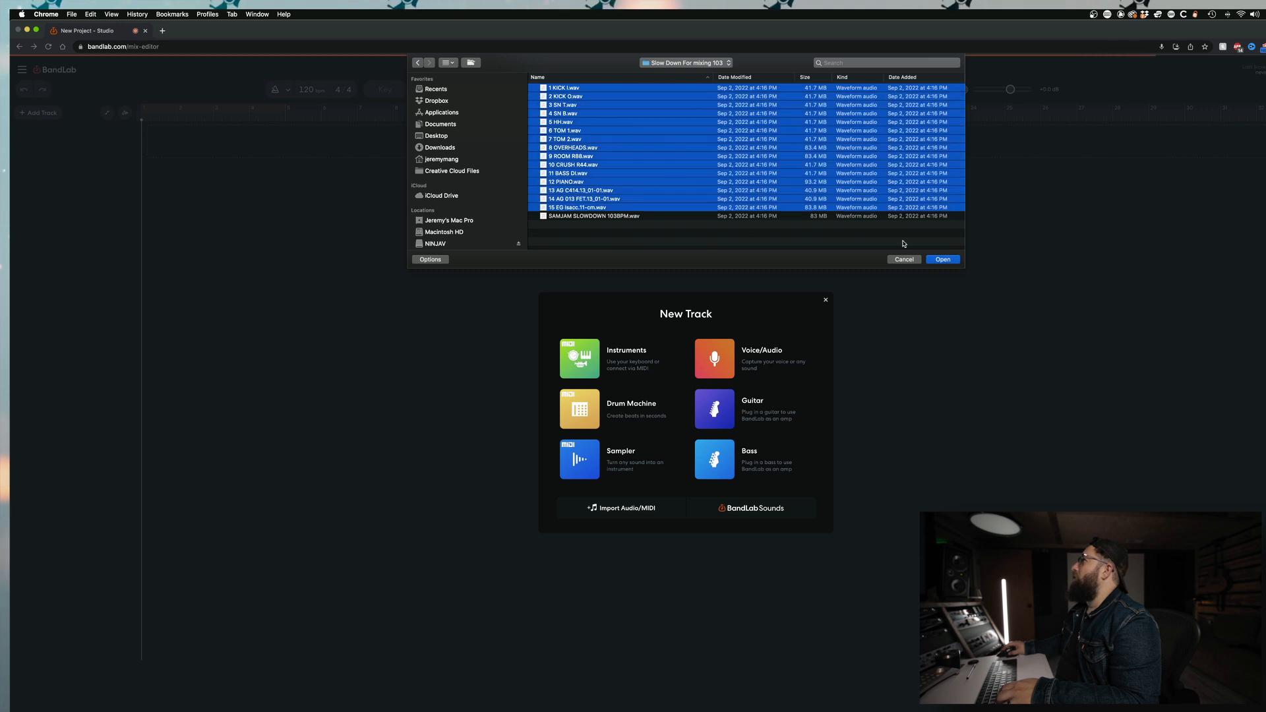
{"action": "left_click", "coordinate": [944, 259]}
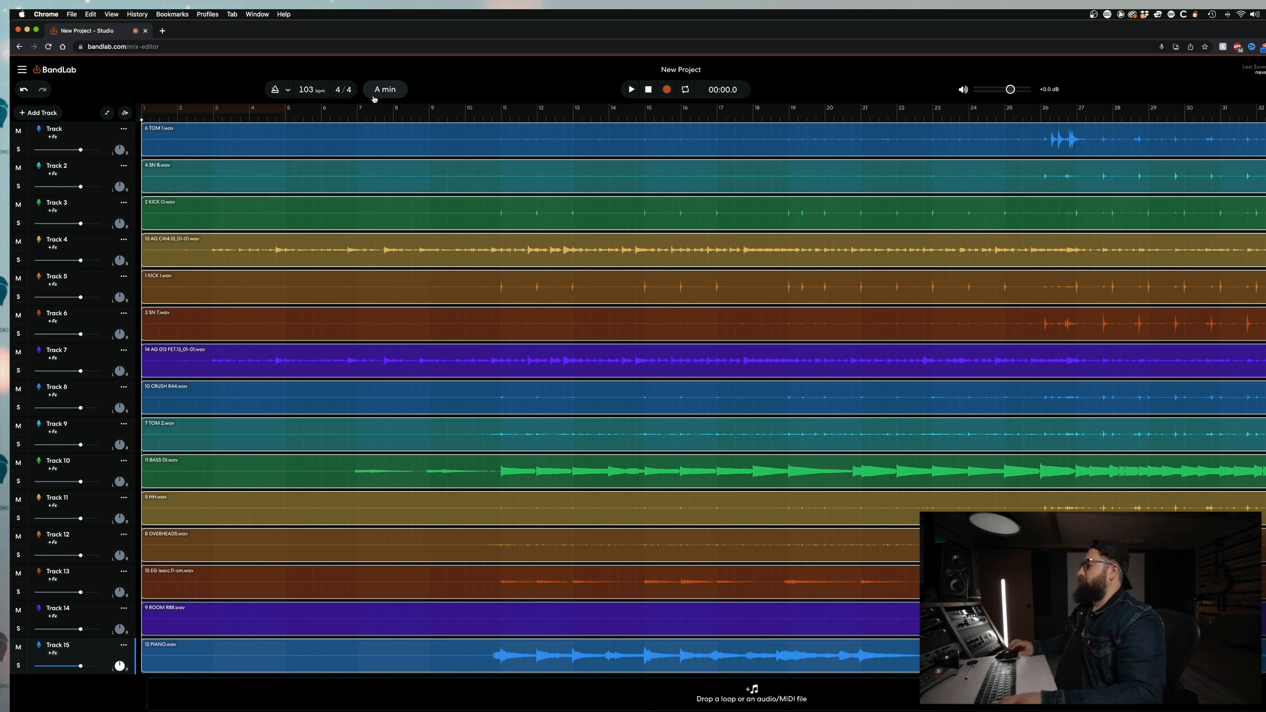
Play the imported Slow Down stems from the beginning to hear the raw mix, and stop playback
{"action": "key", "text": "space"}
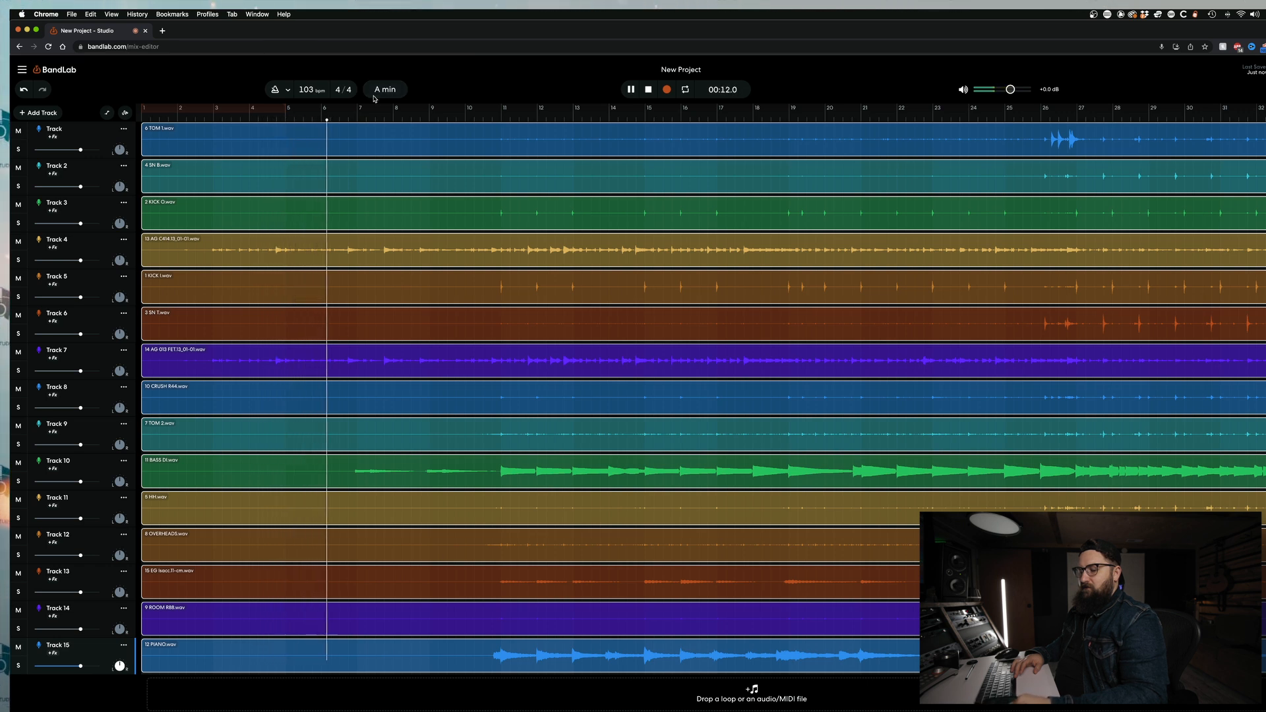
{"action": "key", "text": "super+Left"}
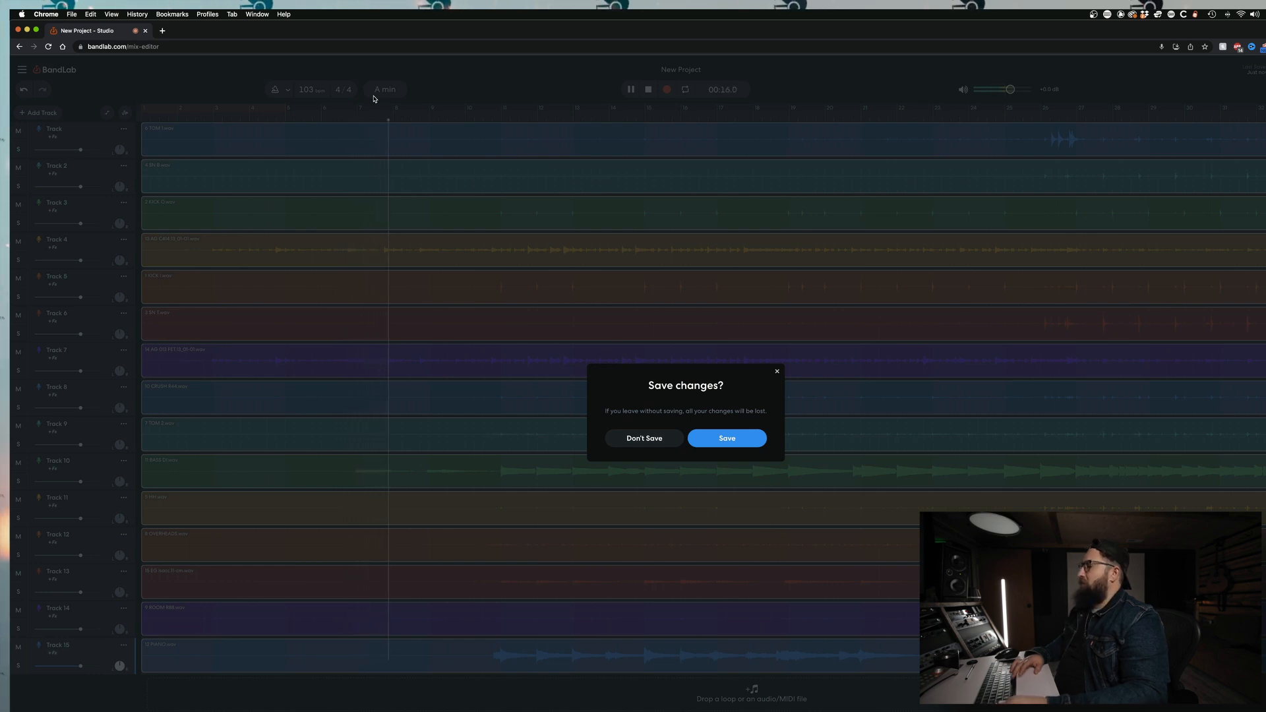
{"action": "key", "text": "space"}
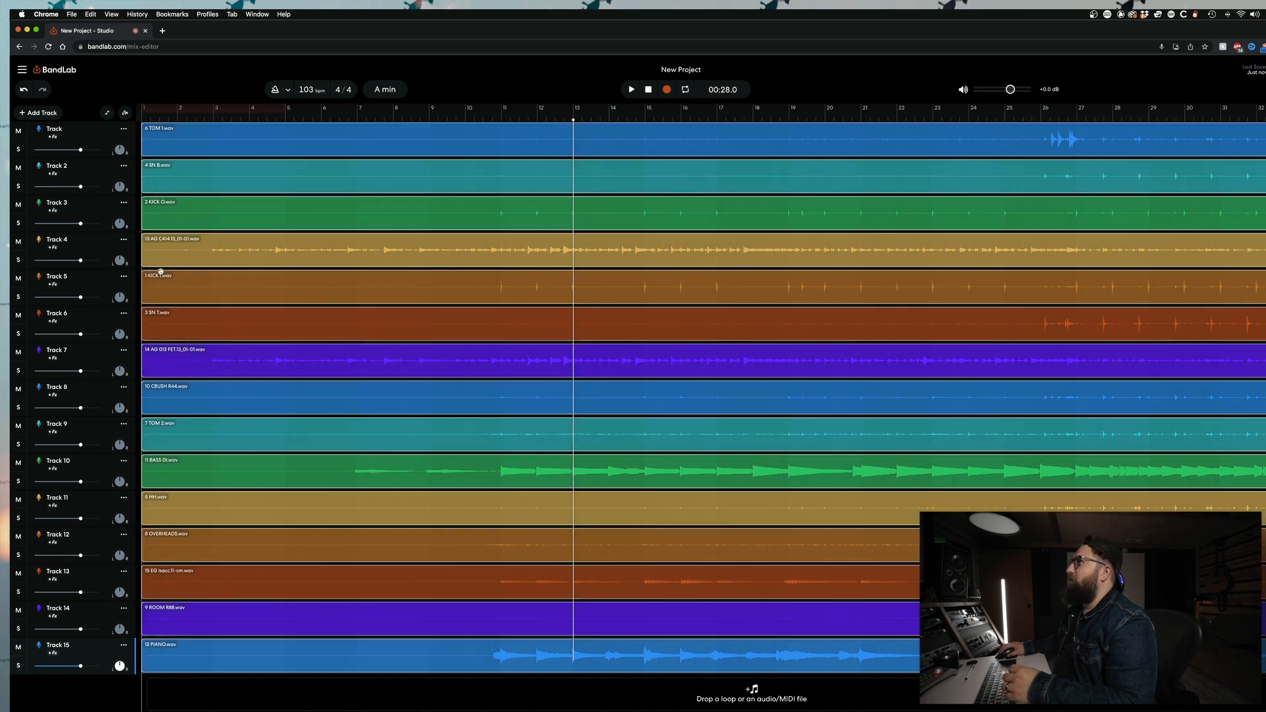
Reorder the tracks to follow their file numbers, from 1 KICK I at the top down to the stem numbered 15
{"action": "left_click", "coordinate": [161, 271]}
{"action": "left_click_drag", "start_coordinate": [94, 290], "coordinate": [106, 132]}
{"action": "left_click_drag", "start_coordinate": [99, 317], "coordinate": [99, 168]}
{"action": "left_click_drag", "start_coordinate": [99, 280], "coordinate": [99, 168]}
{"action": "left_click_drag", "start_coordinate": [99, 428], "coordinate": [99, 316]}
{"action": "left_click_drag", "start_coordinate": [99, 537], "coordinate": [107, 346]}
{"action": "left_click_drag", "start_coordinate": [101, 548], "coordinate": [102, 266]}
{"action": "left_click_drag", "start_coordinate": [97, 547], "coordinate": [86, 450]}
{"action": "left_click_drag", "start_coordinate": [100, 658], "coordinate": [103, 489]}
{"action": "left_click_drag", "start_coordinate": [106, 657], "coordinate": [94, 427]}
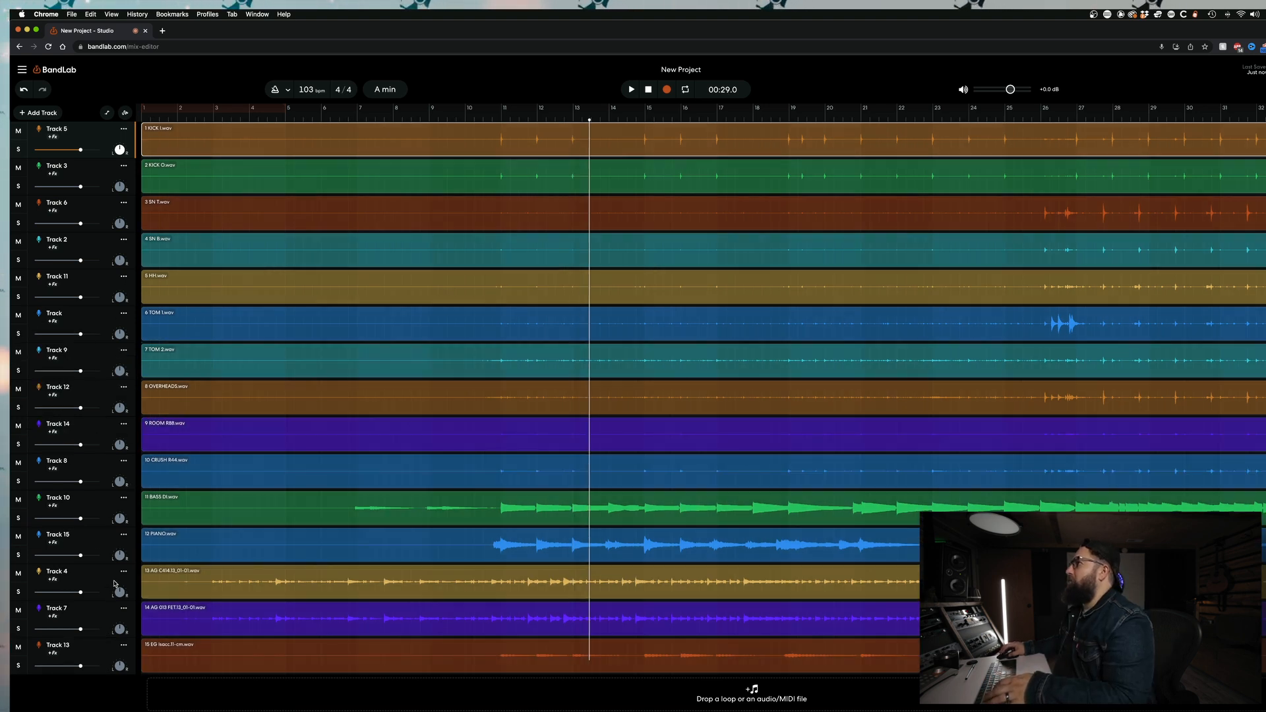
{"action": "left_click_drag", "start_coordinate": [99, 319], "coordinate": [99, 431]}
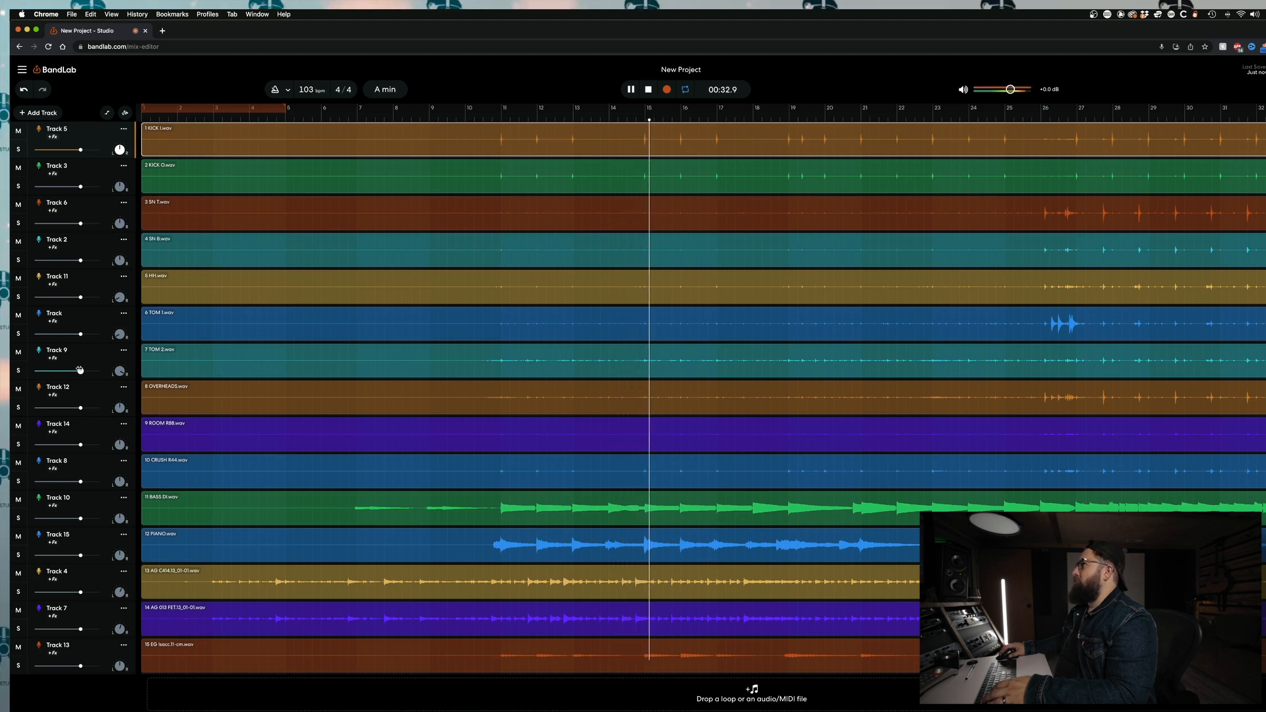
Check the TOM 2 track's volume during playback, stop the song and look over the project menu
{"action": "mouse_move", "coordinate": [80, 371]}
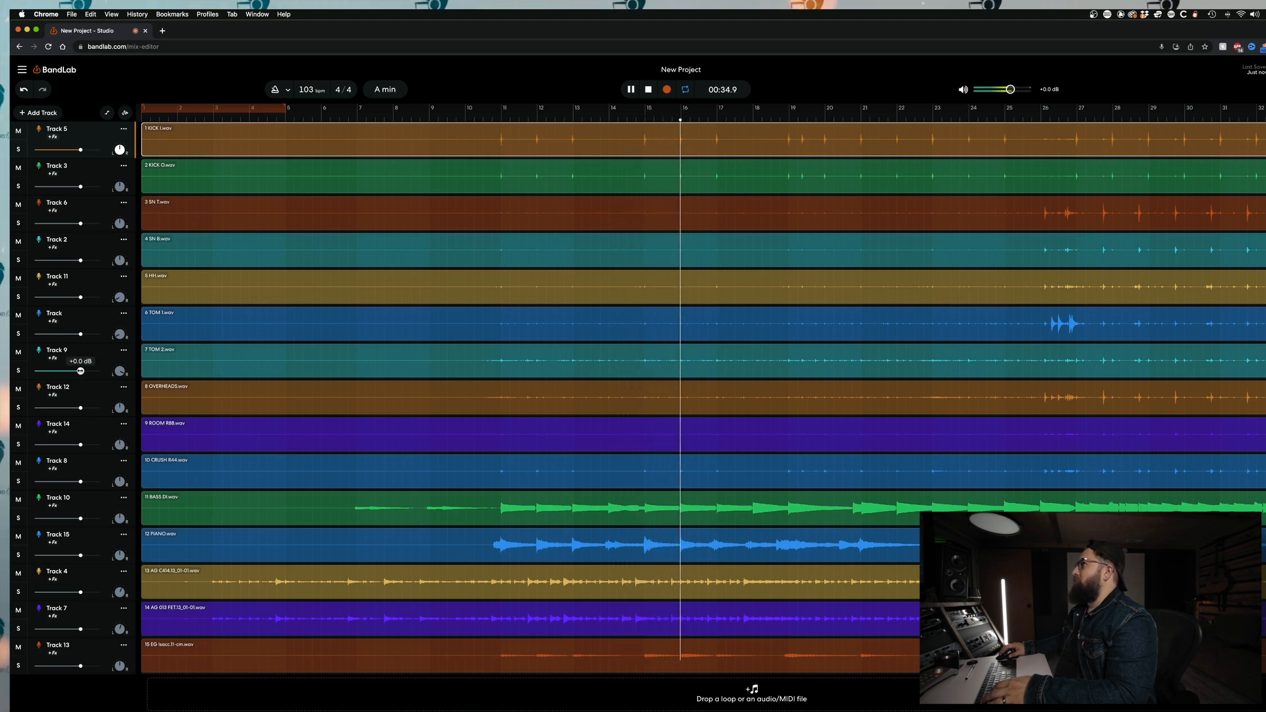
{"action": "key", "text": "space"}
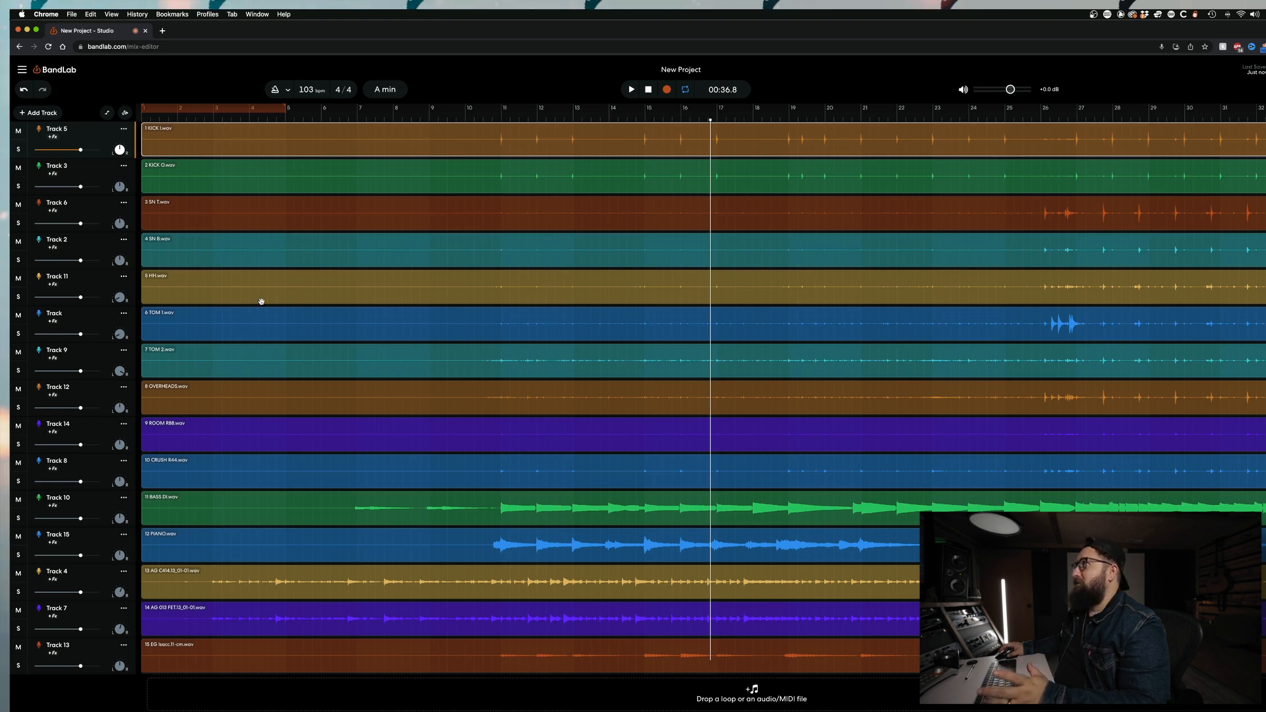
{"action": "left_click", "coordinate": [22, 69]}
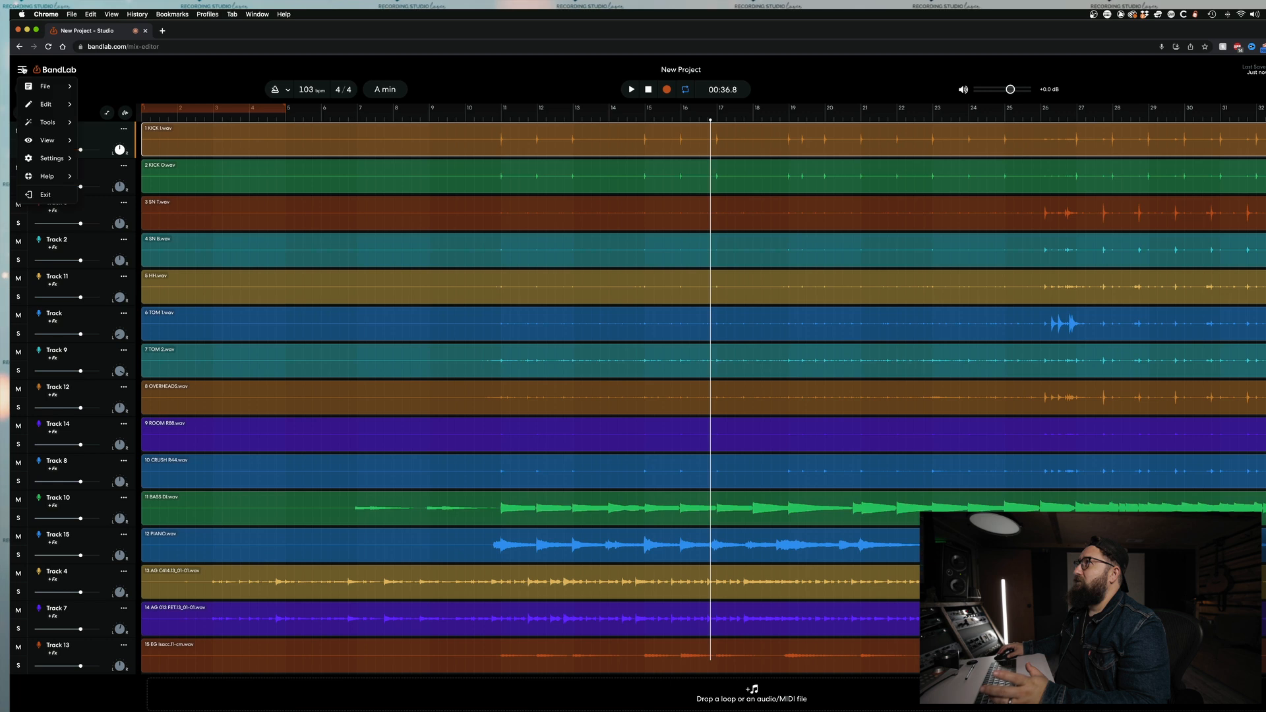
{"action": "mouse_move", "coordinate": [51, 121]}
{"action": "left_click", "coordinate": [103, 94]}
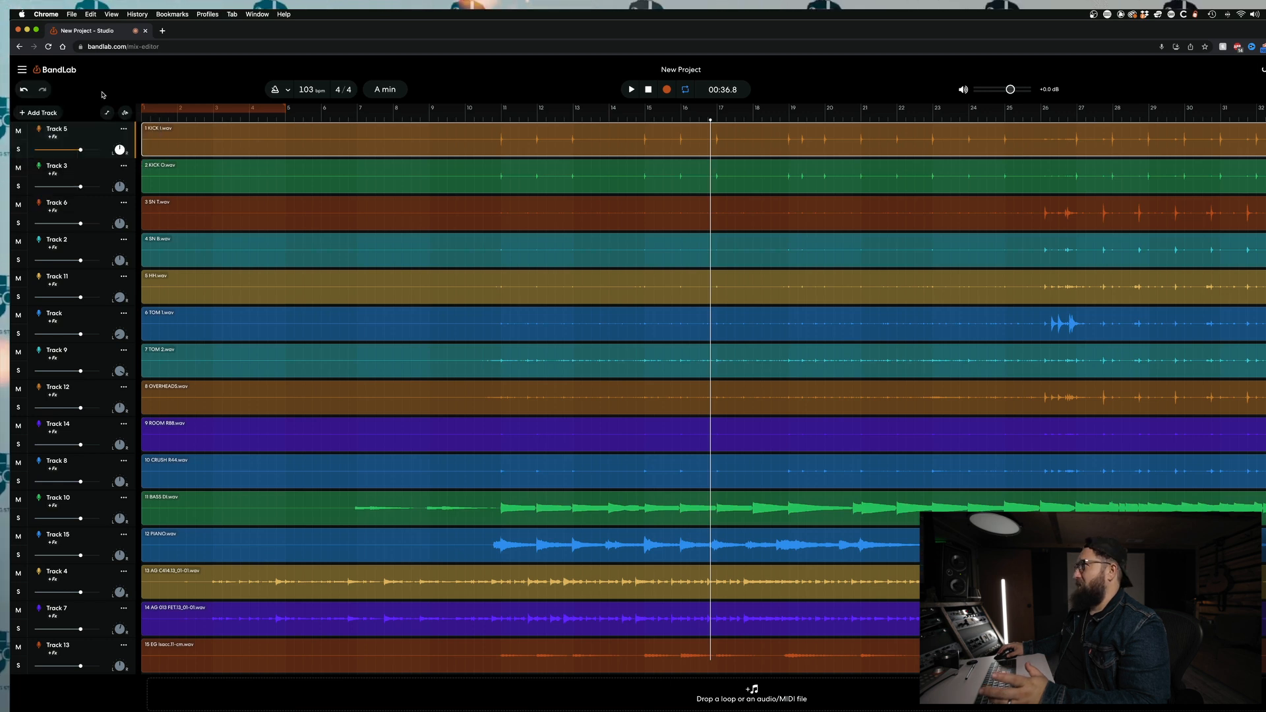
Rename the project "Slow down Bandlab Test"
{"action": "left_click", "coordinate": [691, 70]}
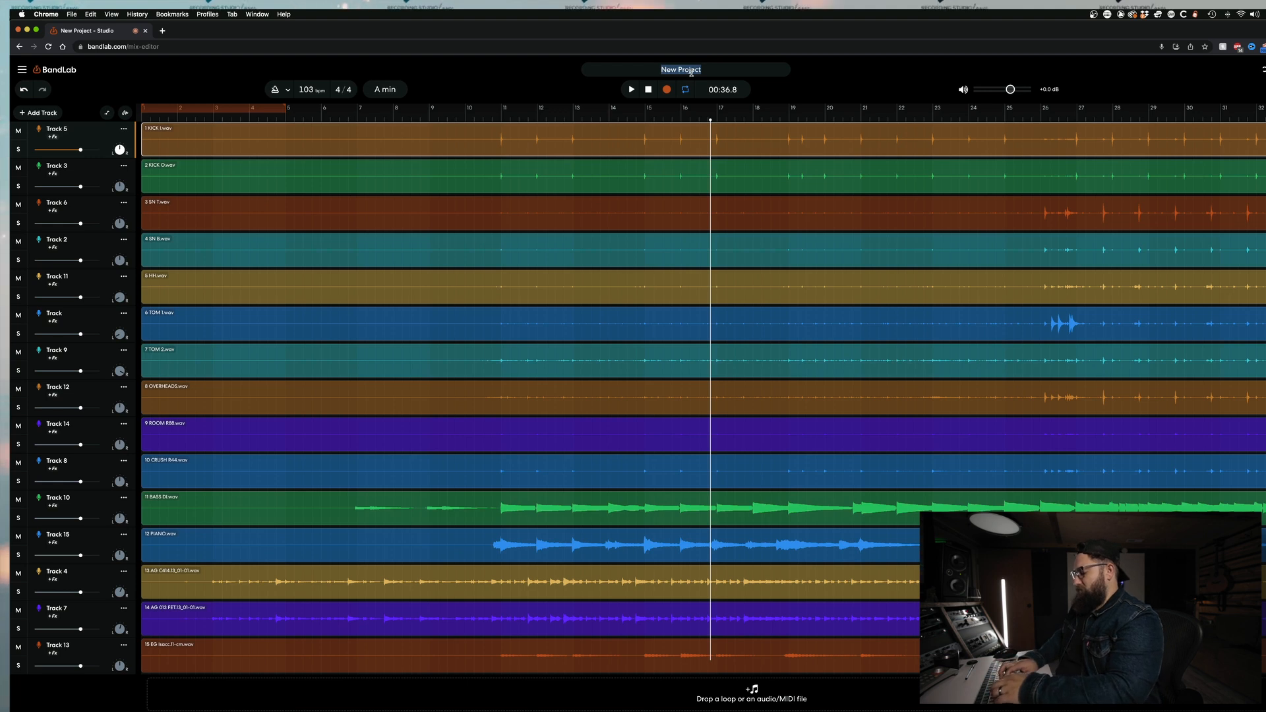
{"action": "type", "text": "Slow do"}
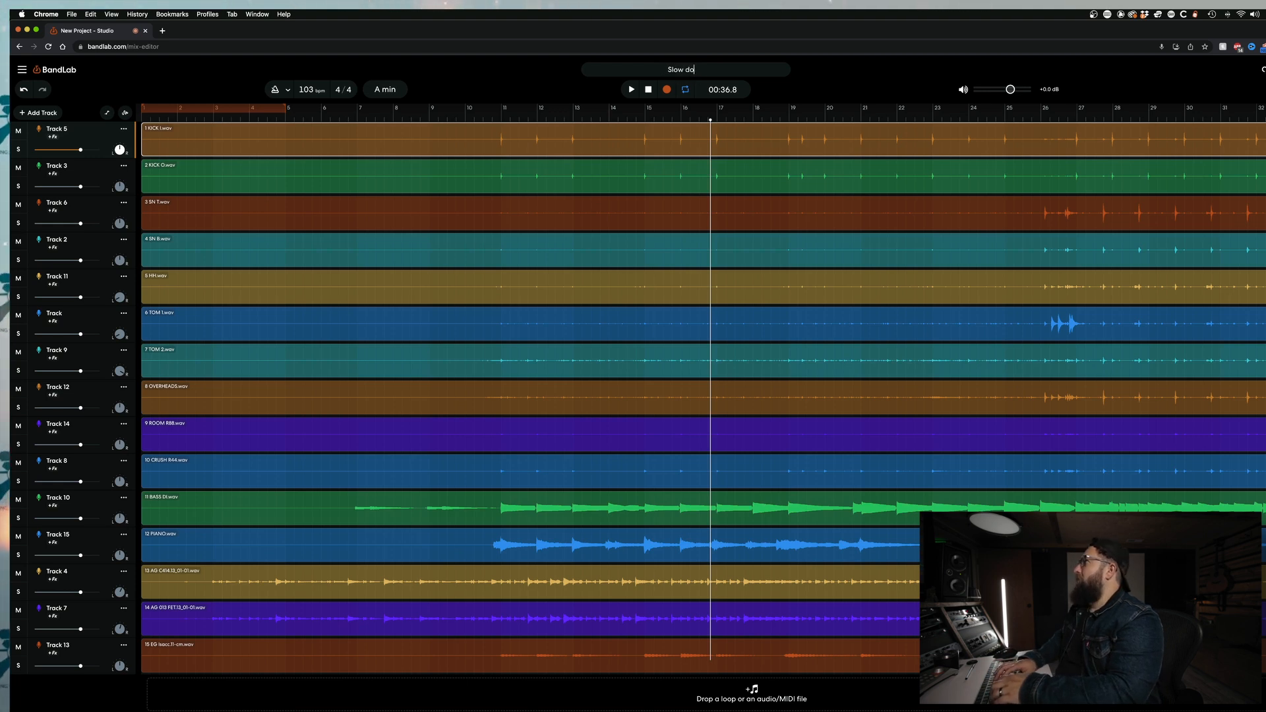
{"action": "type", "text": "wn Bandlab Test"}
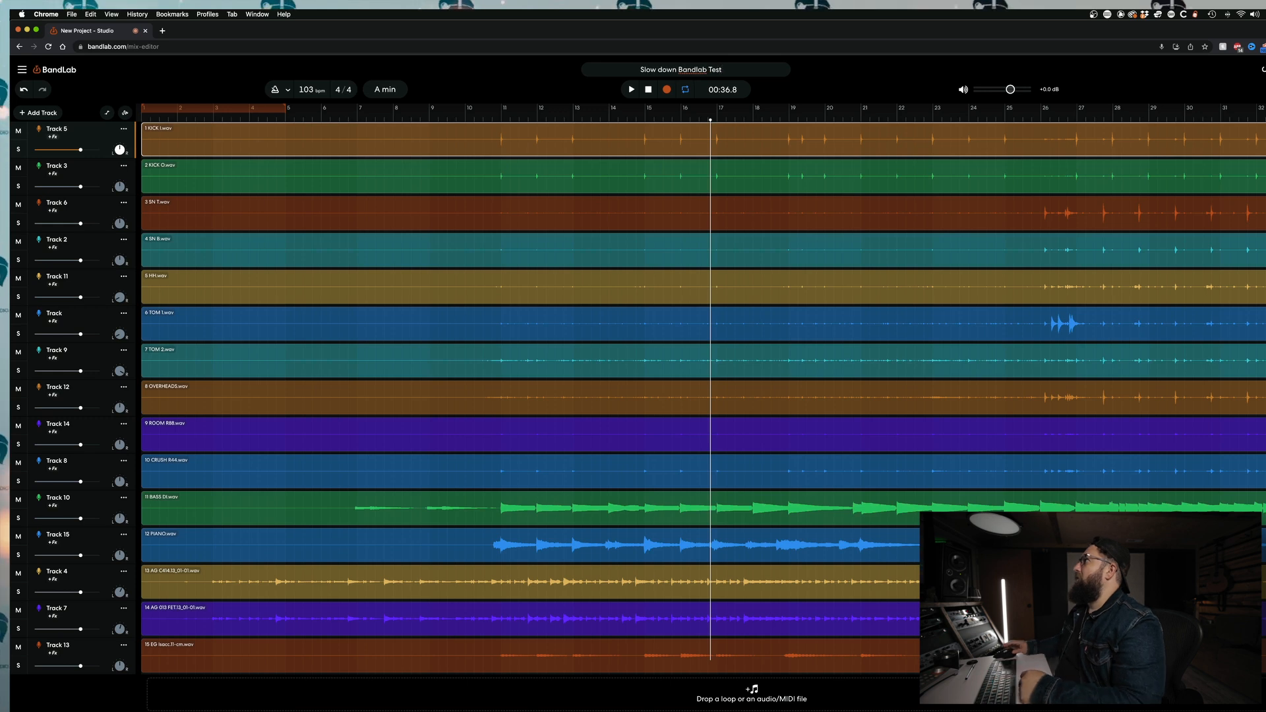
{"action": "key", "text": "Return"}
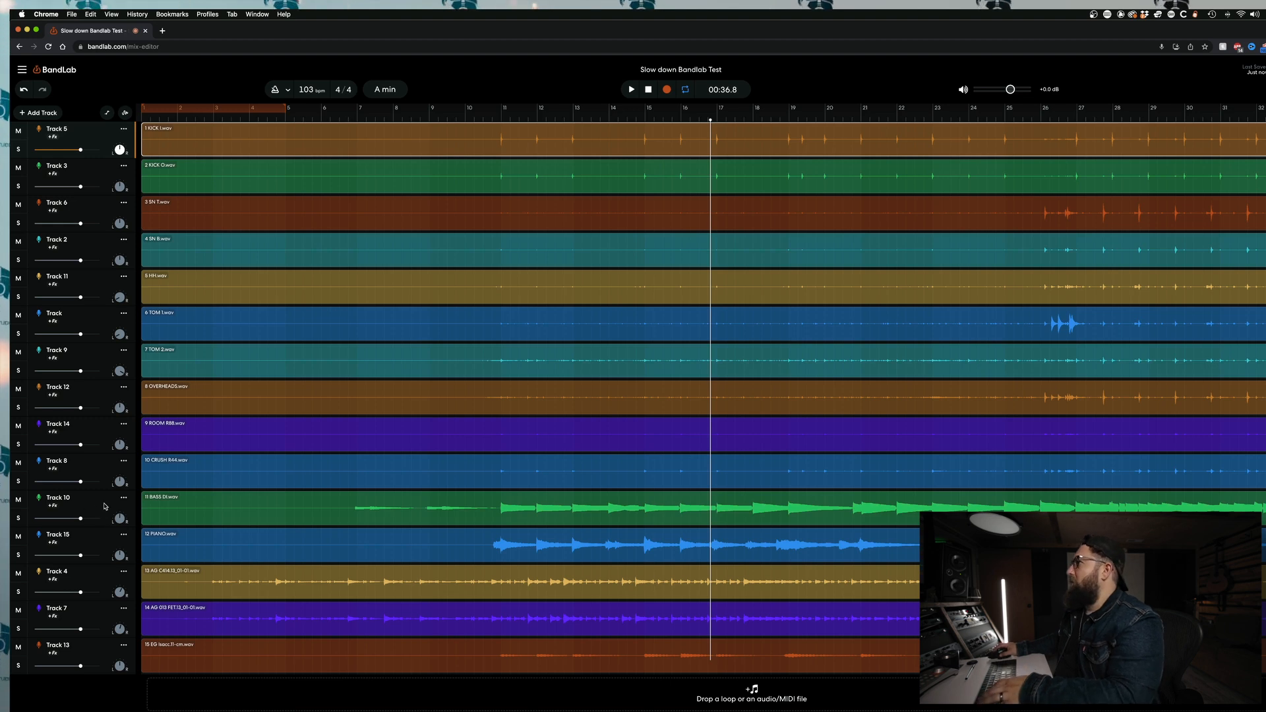
Shrink the loop region to the very start of the timeline and turn looping off, checking playback from the beginning
{"action": "key", "text": "Return"}
{"action": "key", "text": "space"}
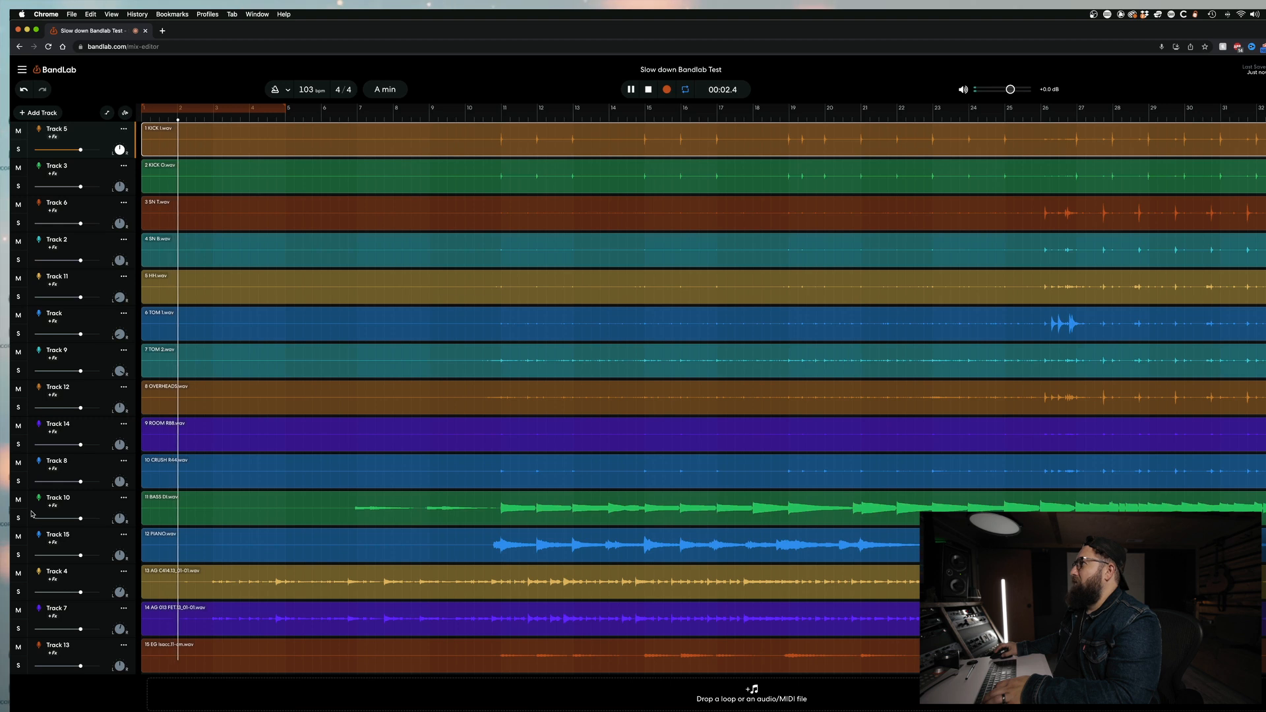
{"action": "key", "text": "Return"}
{"action": "left_click_drag", "start_coordinate": [284, 107], "coordinate": [74, 110]}
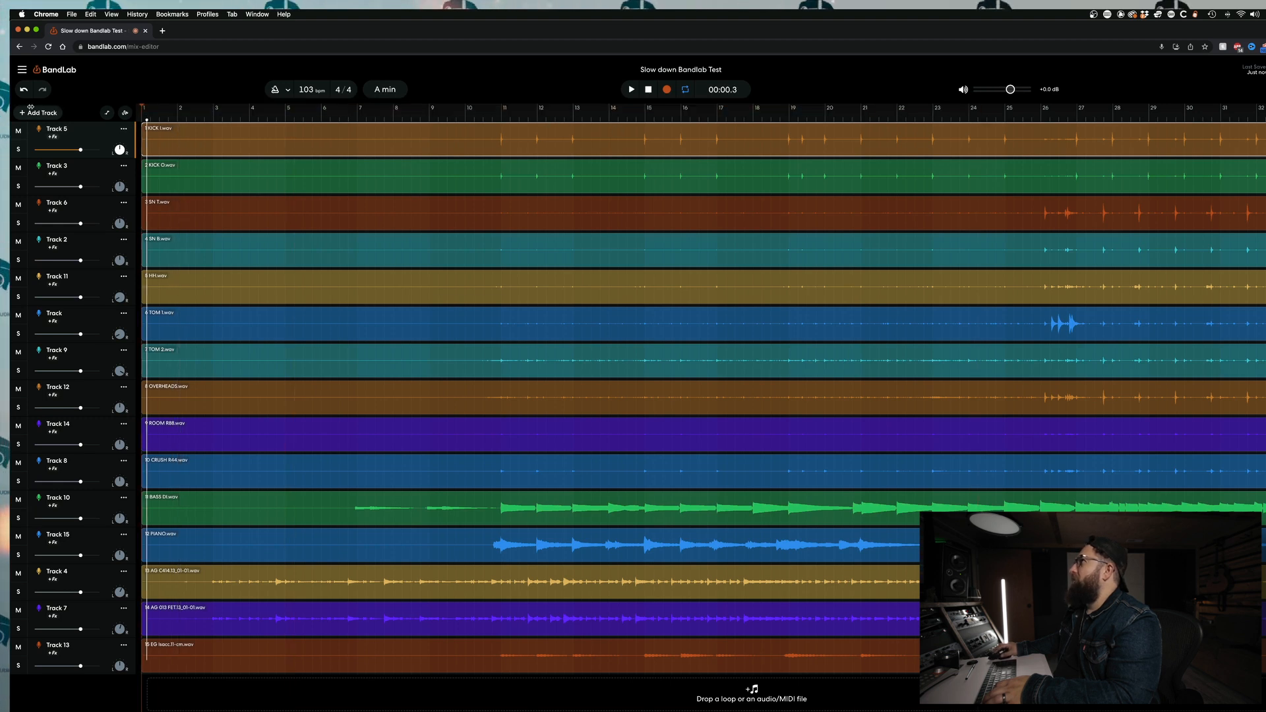
{"action": "key", "text": "space"}
{"action": "key", "text": "space"}
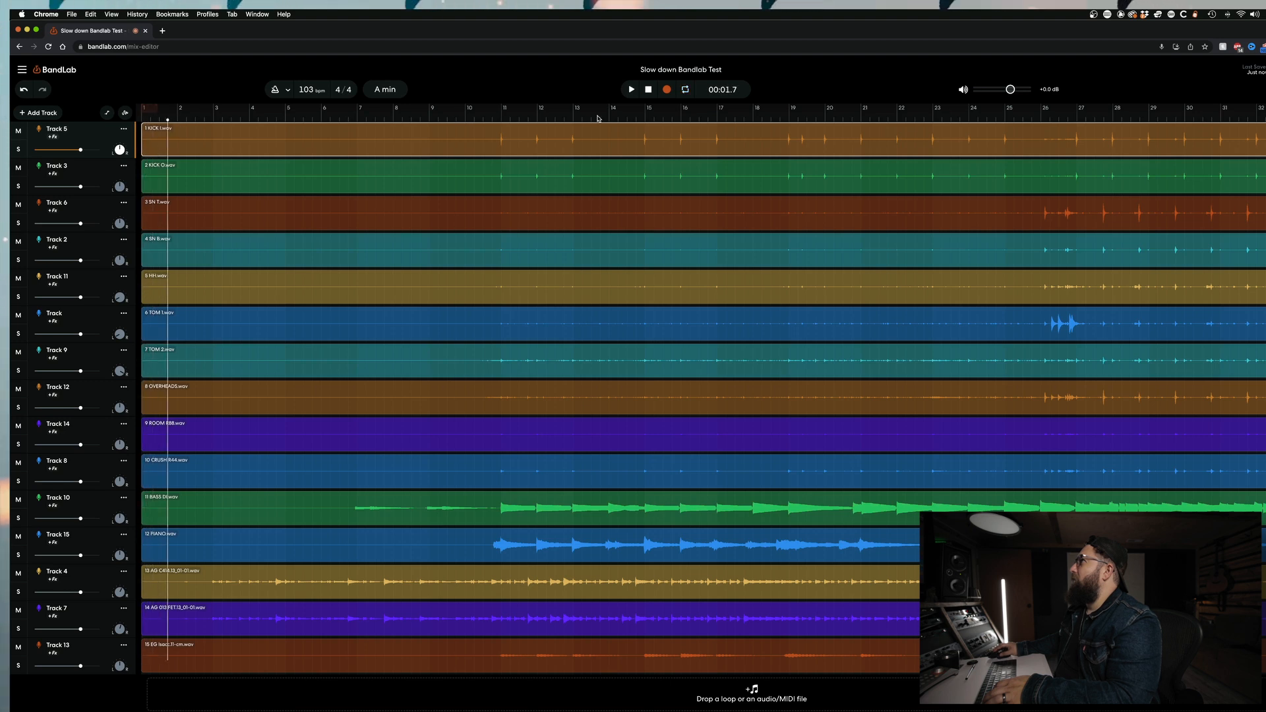
Play the song from about bar 13, solo the 11 BASS DI track to hear it alone, and stop
{"action": "left_click", "coordinate": [599, 118]}
{"action": "key", "text": "space"}
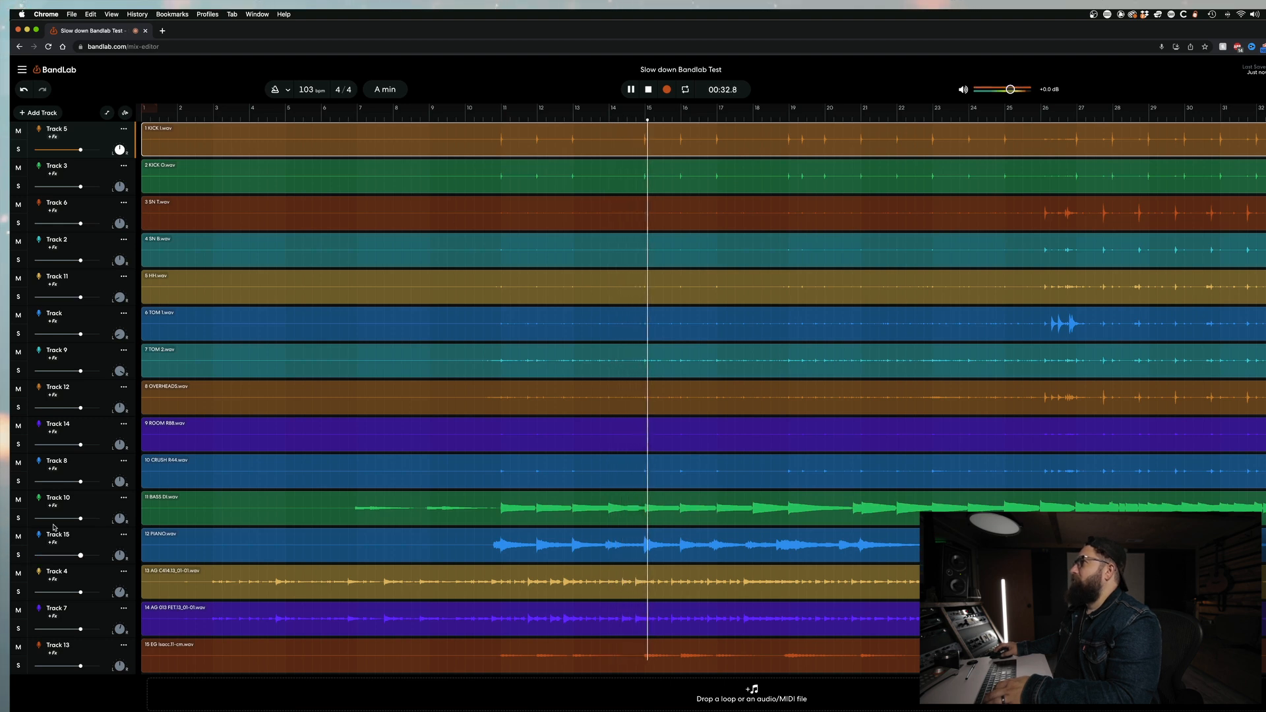
{"action": "left_click", "coordinate": [19, 519]}
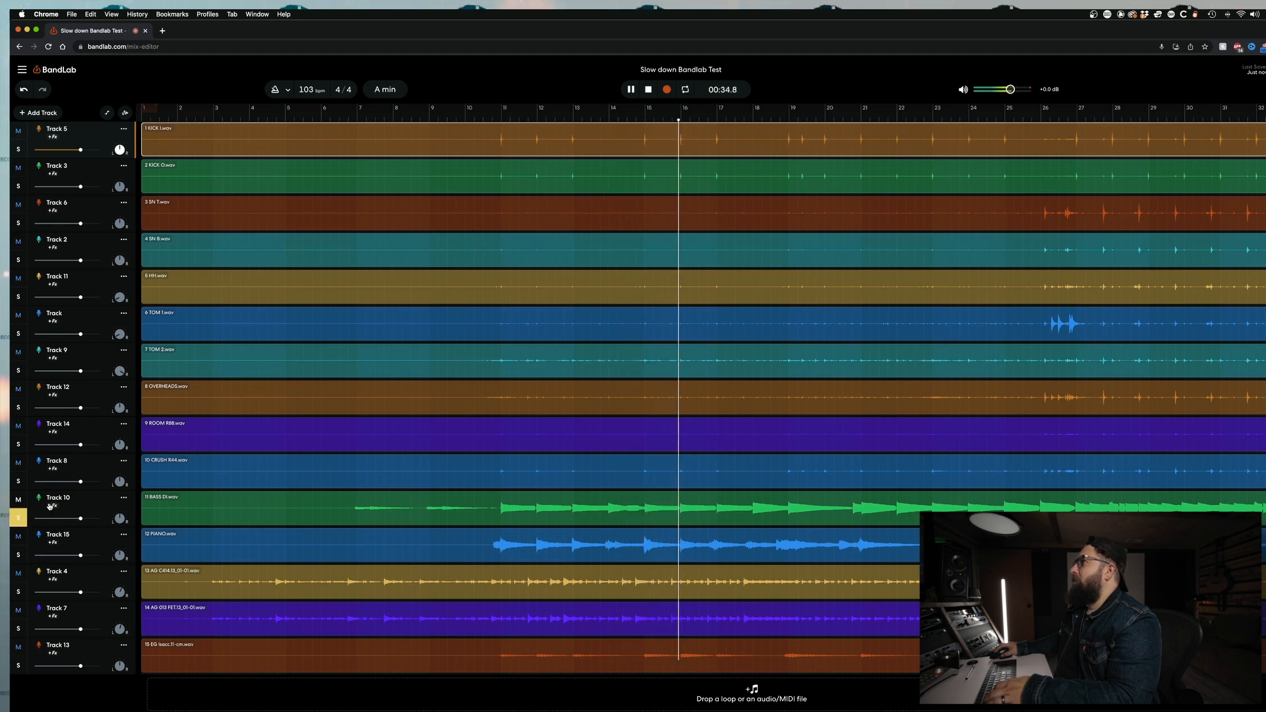
{"action": "key", "text": "space"}
Enable multitrack recording on the bass track and disable it again
{"action": "left_click", "coordinate": [122, 499]}
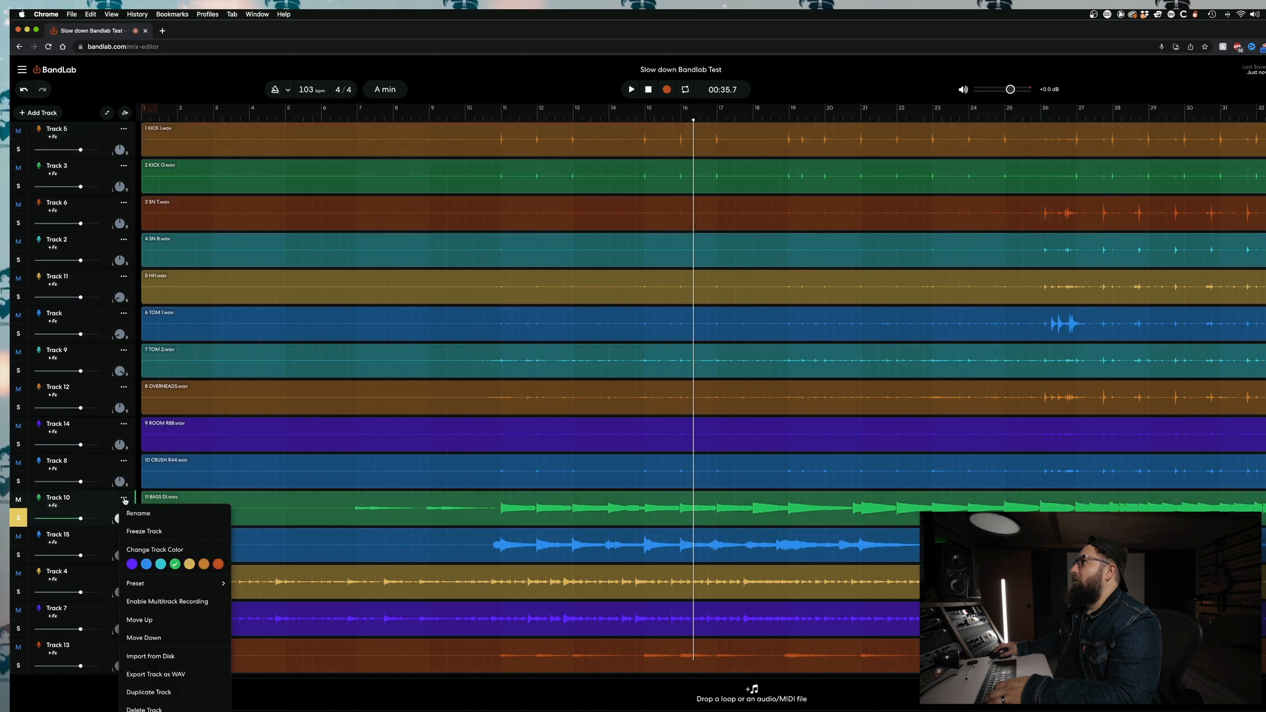
{"action": "left_click", "coordinate": [163, 603]}
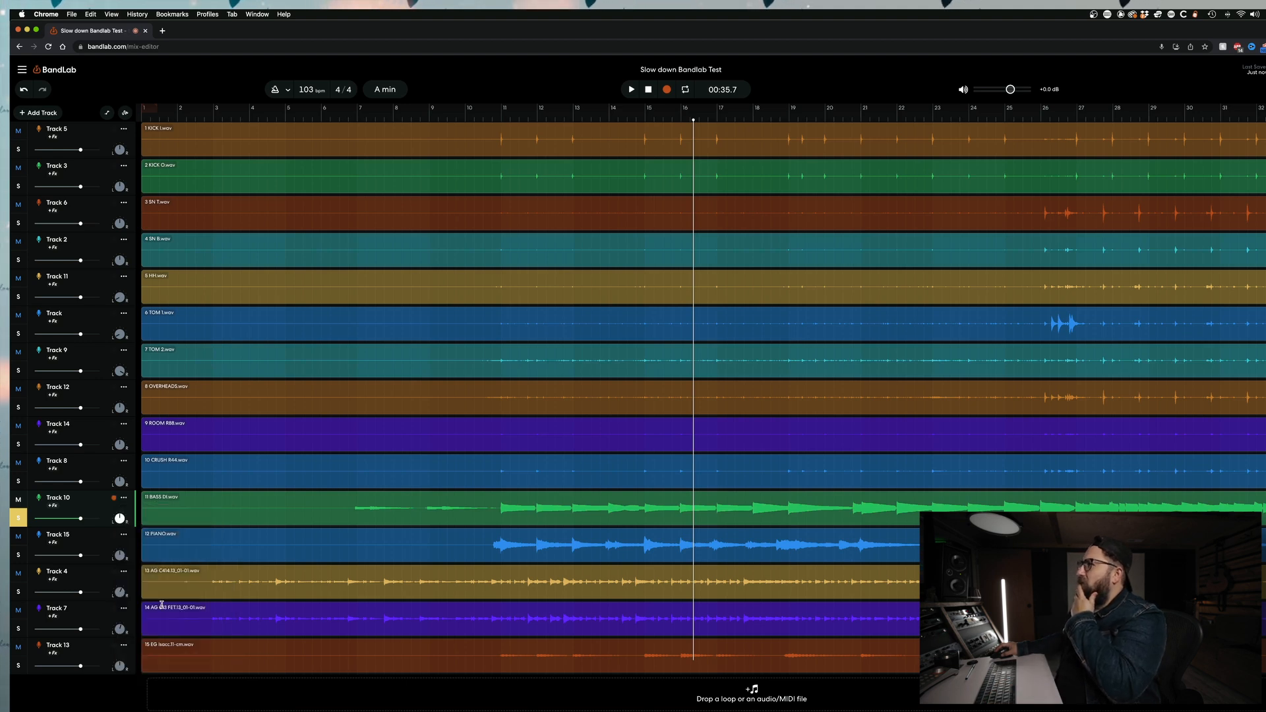
{"action": "left_click", "coordinate": [122, 497]}
{"action": "left_click", "coordinate": [160, 602]}
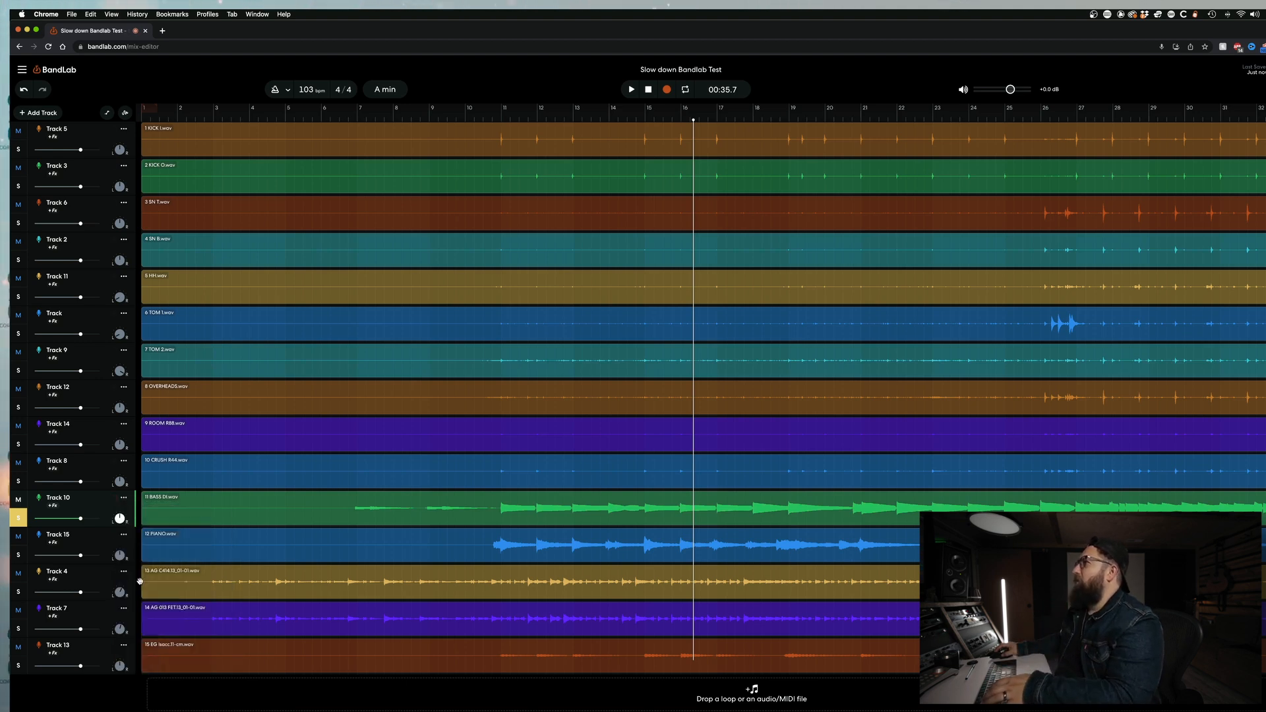
Browse the effect presets offered for the bass track, and show its effects
{"action": "left_click", "coordinate": [121, 500]}
{"action": "mouse_move", "coordinate": [169, 580]}
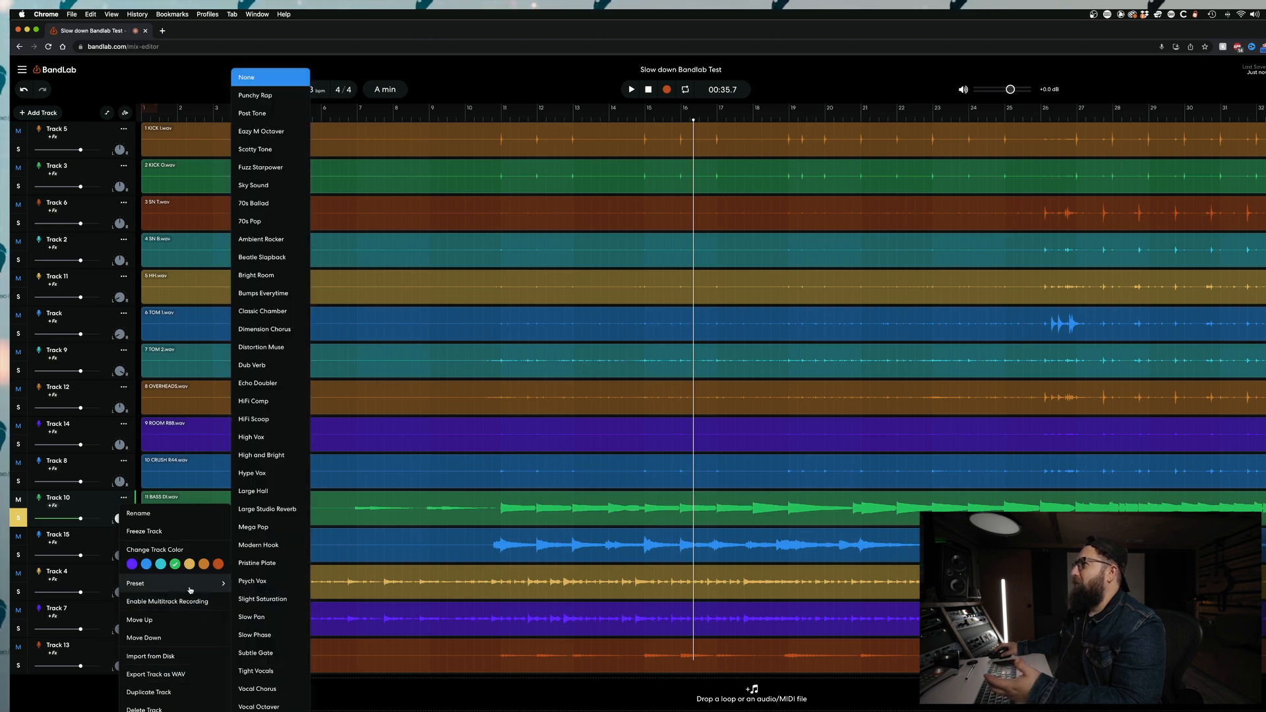
{"action": "left_click", "coordinate": [64, 515]}
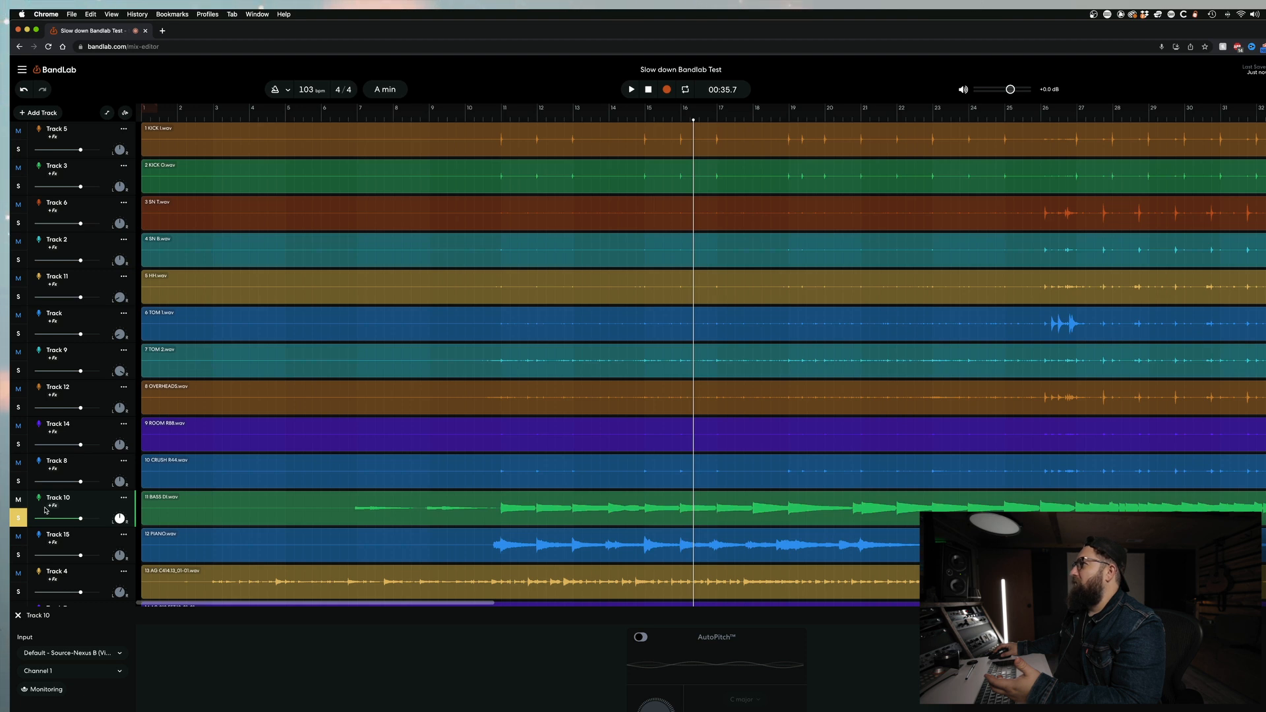
Switch the bass track from its effects to its Voice/Audio instrument view
{"action": "key", "text": "f"}
{"action": "key", "text": "e"}
{"action": "key", "text": "i"}
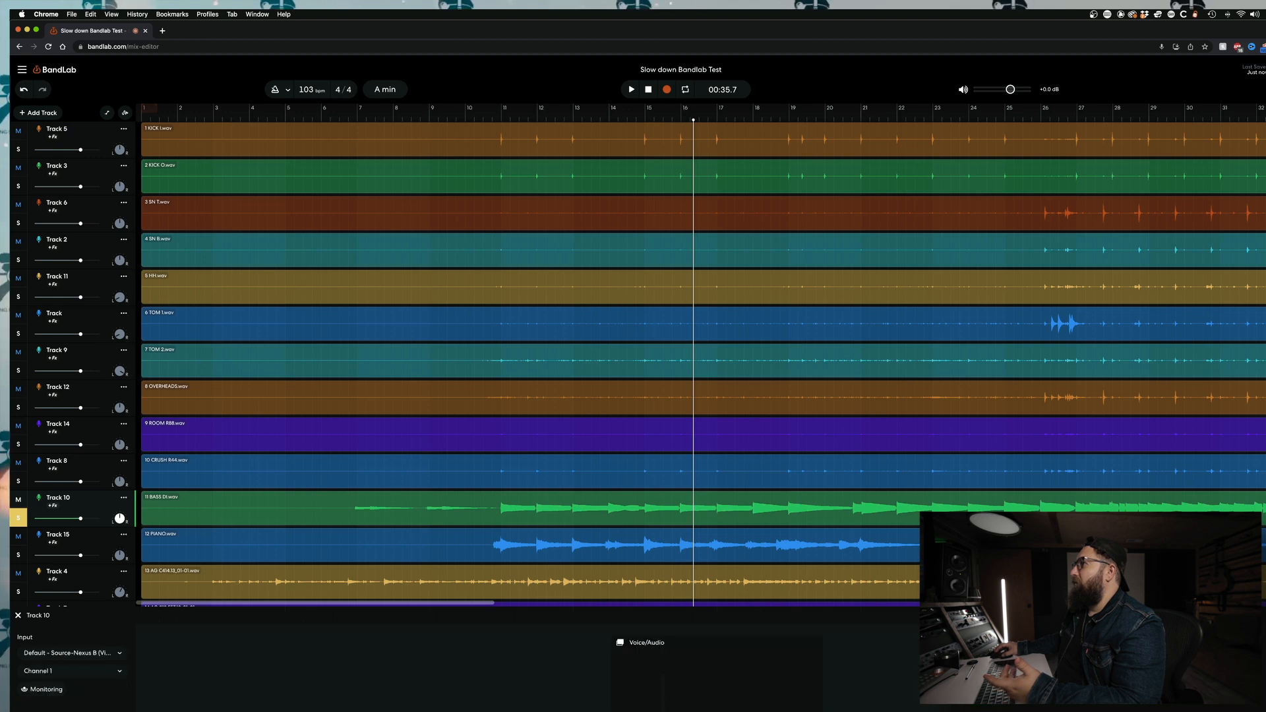
Examine the bass track's input channel choices and its Monitoring option, keeping Channel 1 as the input
{"action": "left_click", "coordinate": [60, 670]}
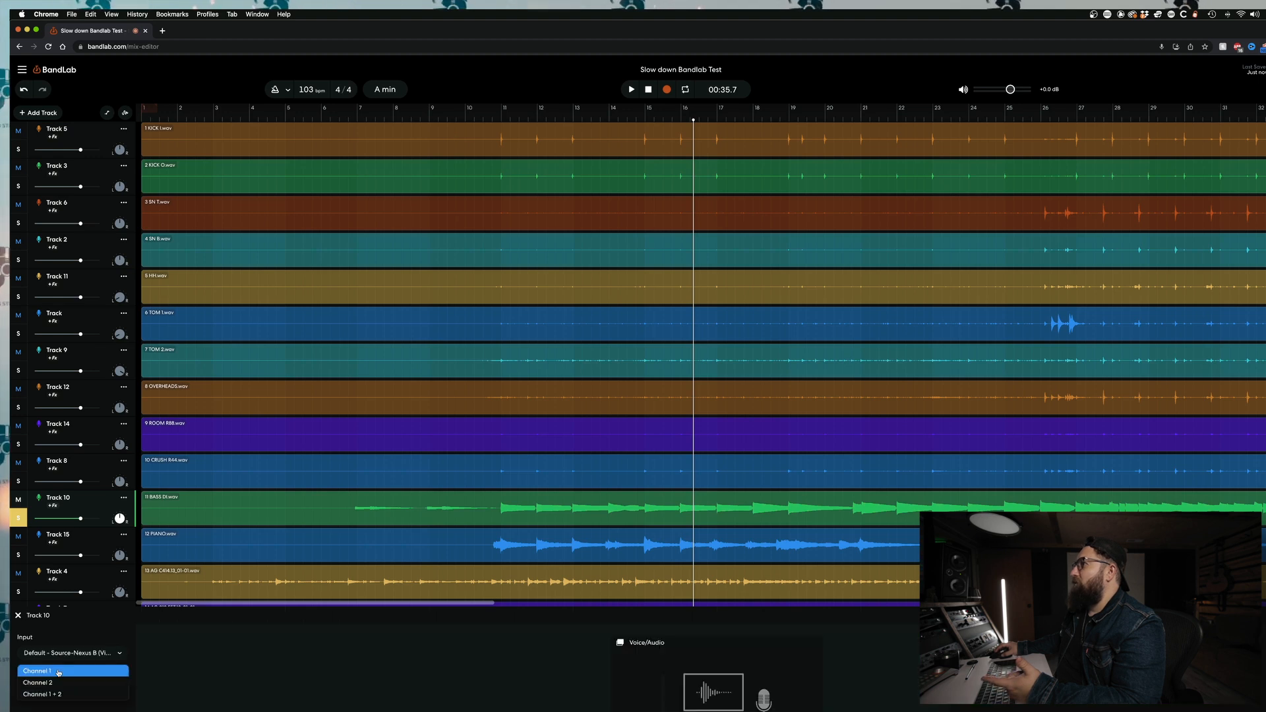
{"action": "left_click", "coordinate": [159, 689]}
{"action": "left_click", "coordinate": [35, 694]}
{"action": "left_click", "coordinate": [34, 695]}
{"action": "left_click", "coordinate": [35, 694]}
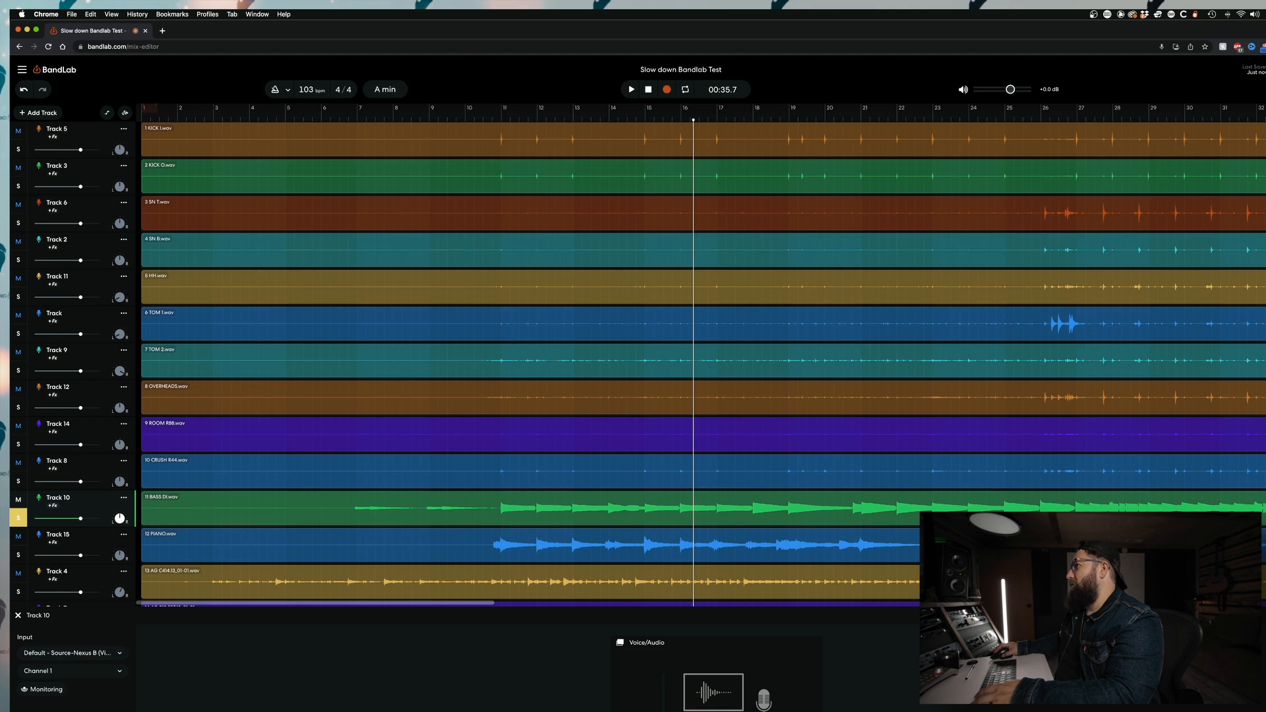
Add the TecLab BA-2A compressor from the Dynamics effects to the bass track
{"action": "left_click", "coordinate": [242, 520]}
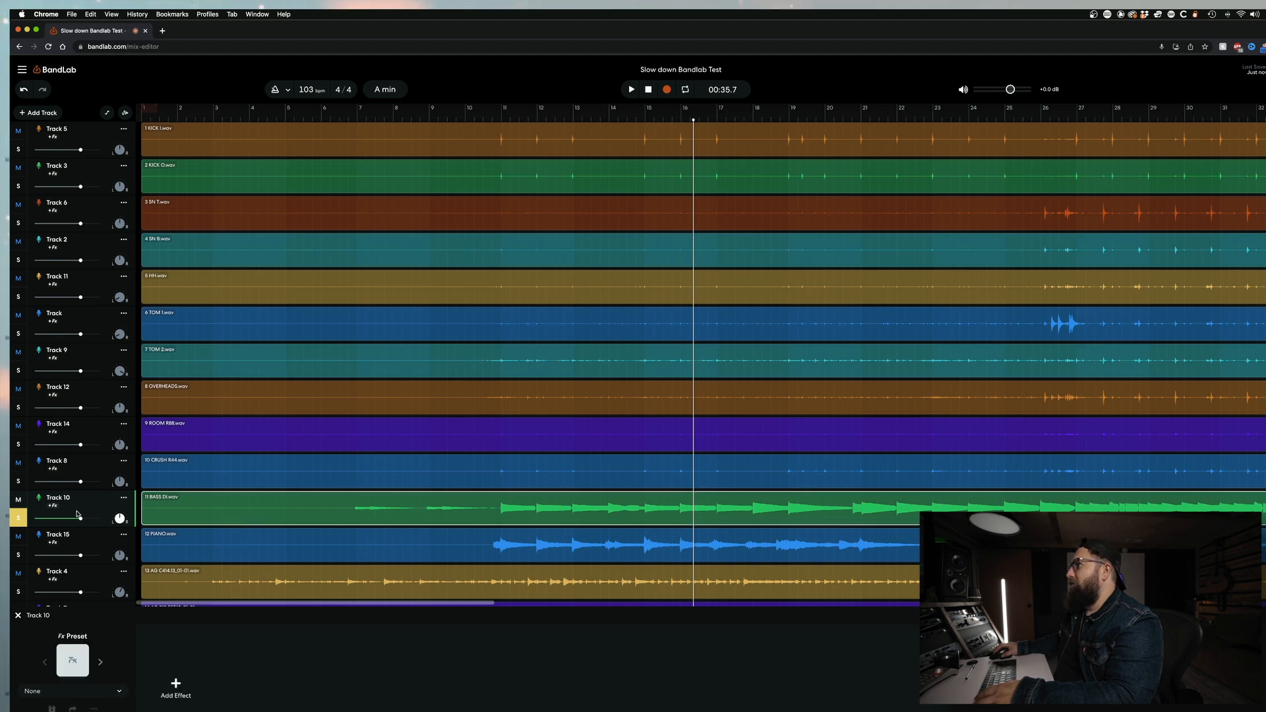
{"action": "left_click", "coordinate": [172, 683]}
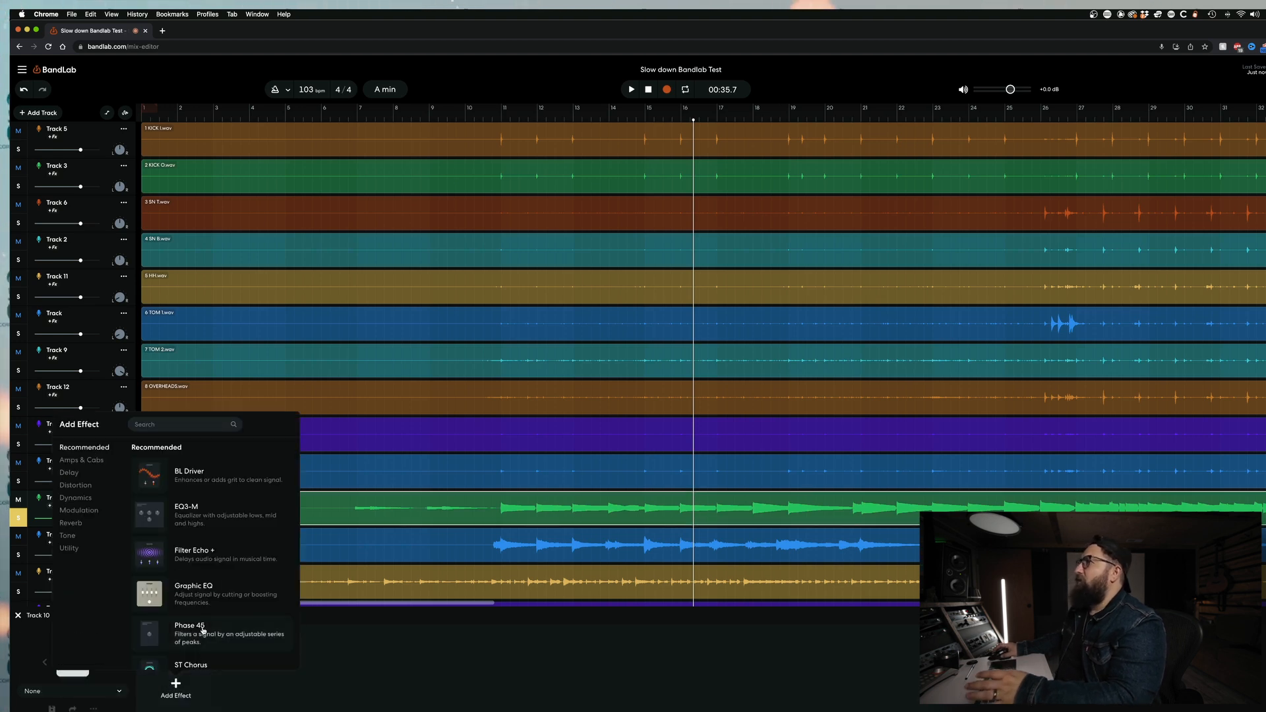
{"action": "left_click", "coordinate": [87, 497]}
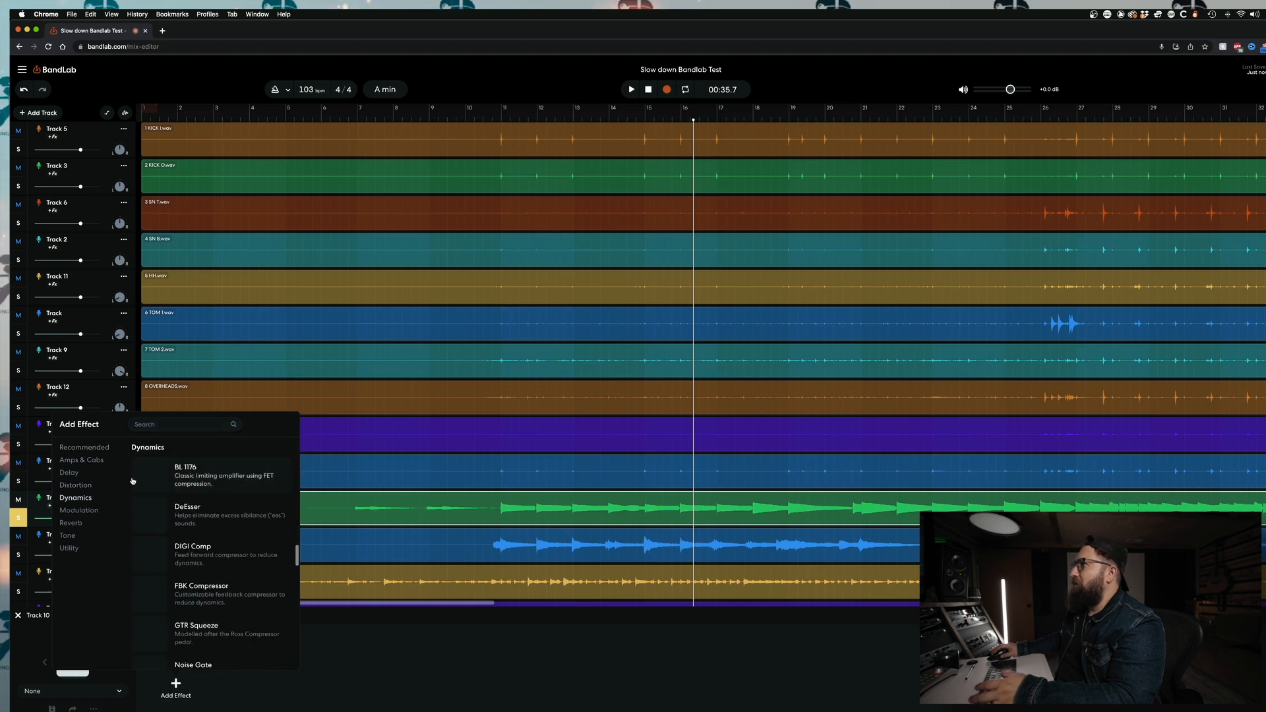
{"action": "scroll", "coordinate": [217, 554], "scroll_direction": "down", "scroll_amount": 5}
{"action": "left_click", "coordinate": [150, 543]}
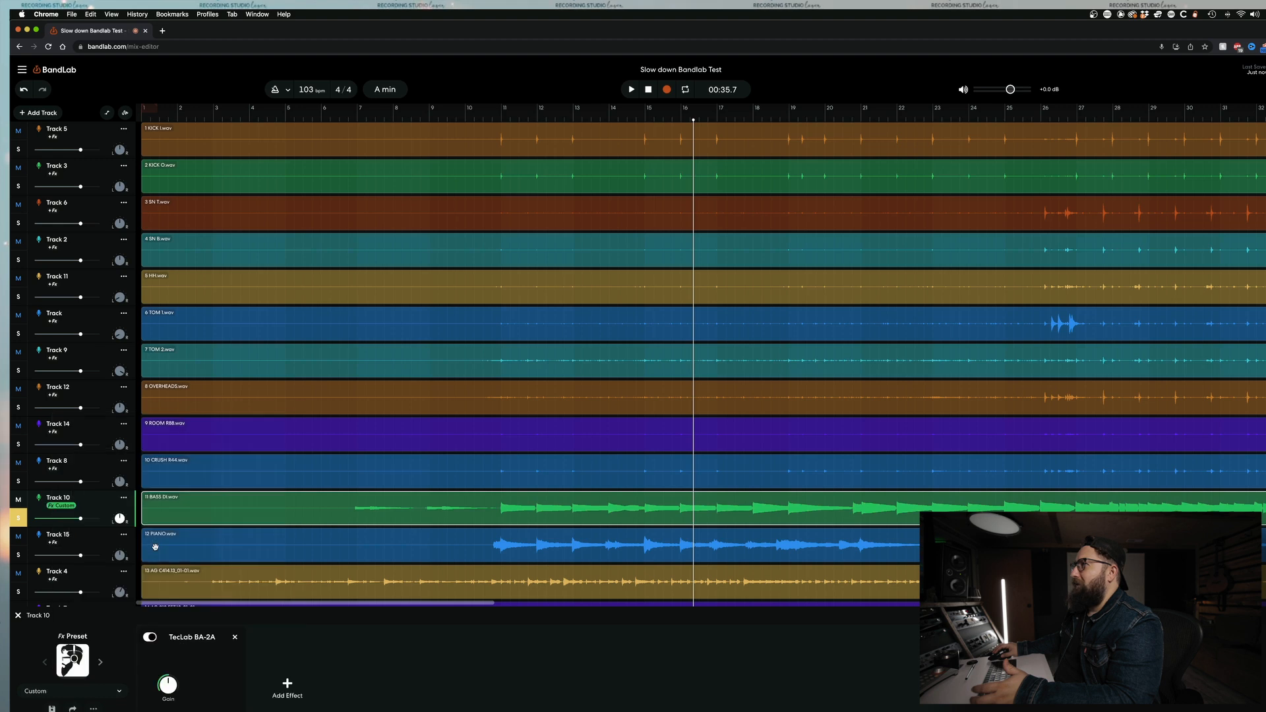
While playing the bass, raise the TecLab BA-2A's gain, set its squeeze to +56 and switch its mode to Limit
{"action": "key", "text": "space"}
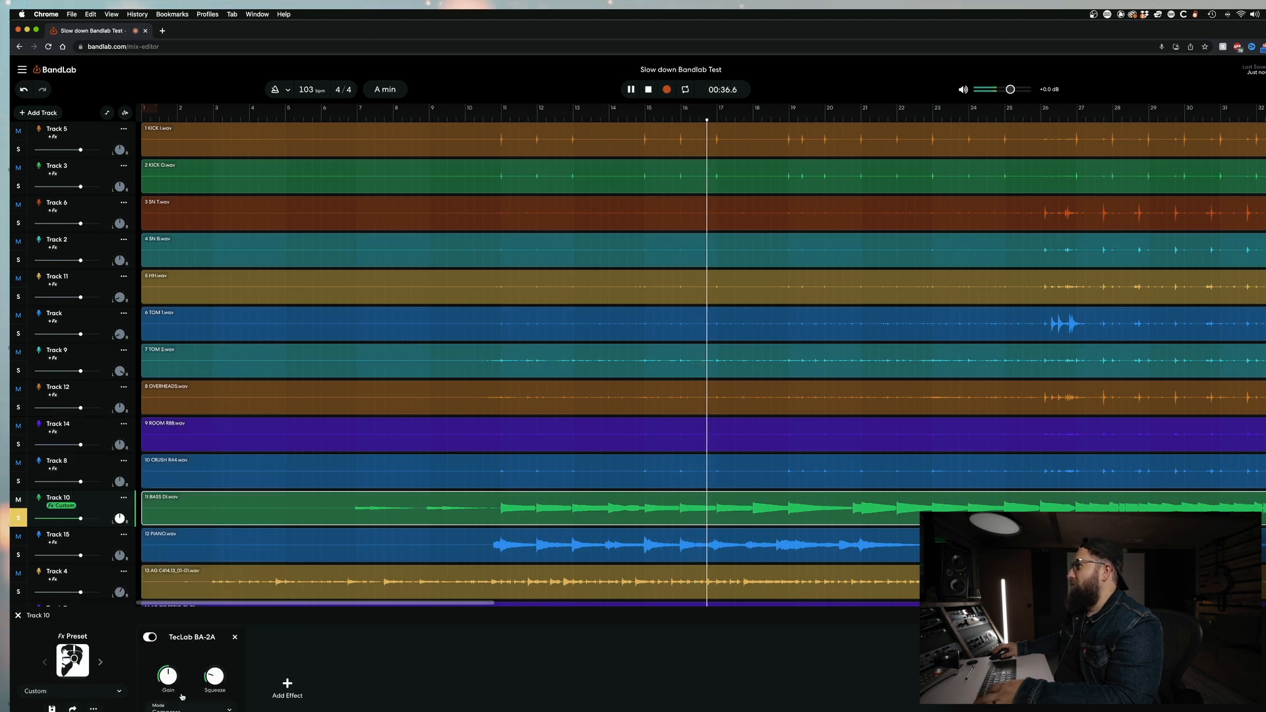
{"action": "left_click_drag", "start_coordinate": [167, 674], "coordinate": [182, 635]}
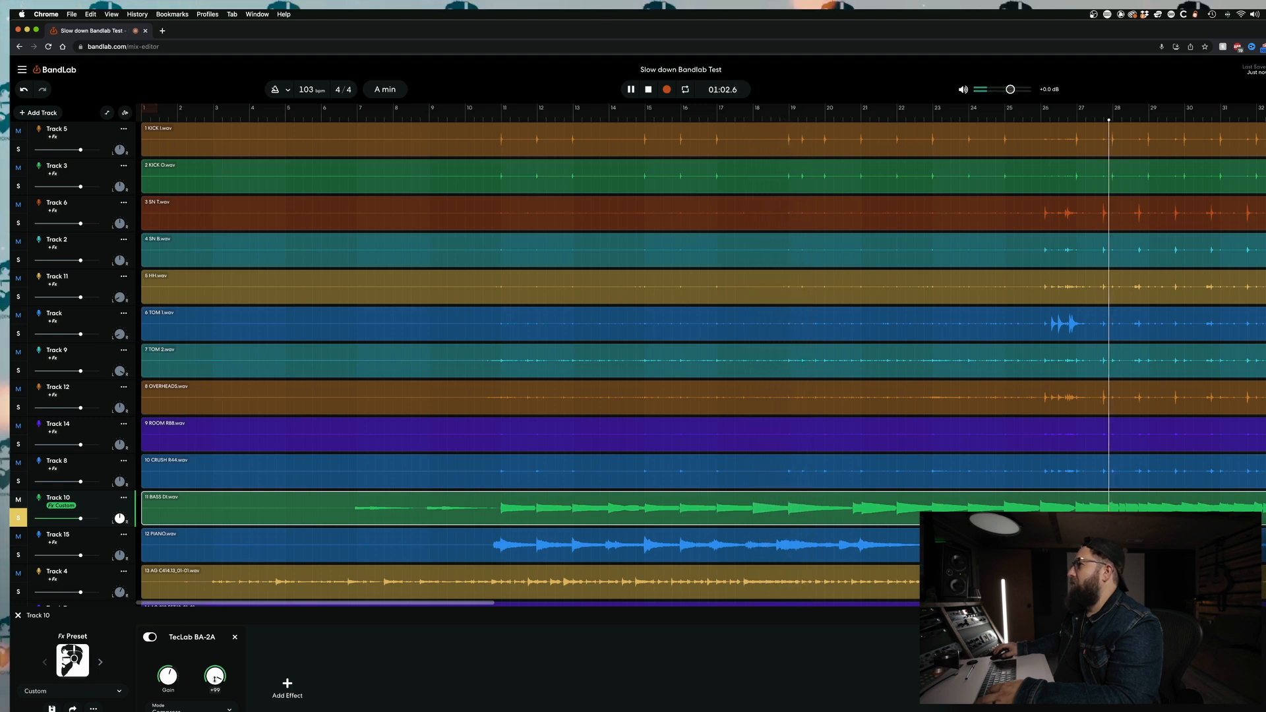
{"action": "left_click_drag", "start_coordinate": [214, 679], "coordinate": [214, 698]}
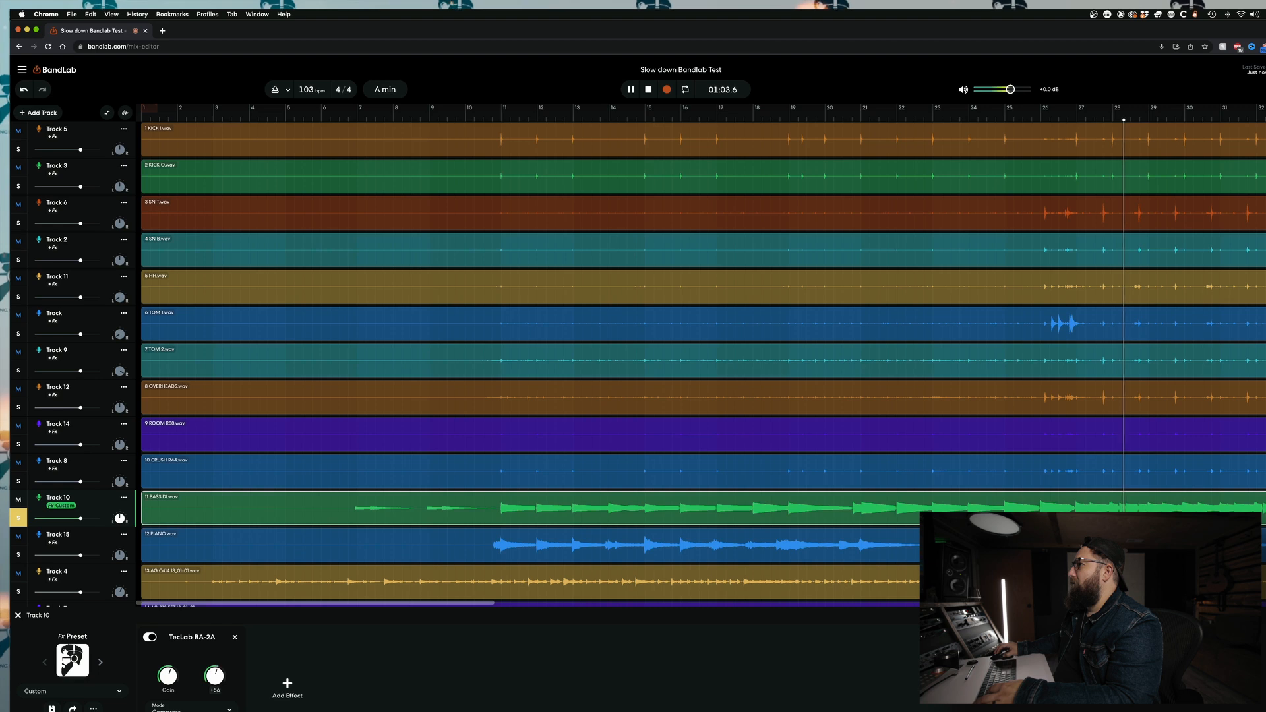
{"action": "left_click", "coordinate": [191, 710]}
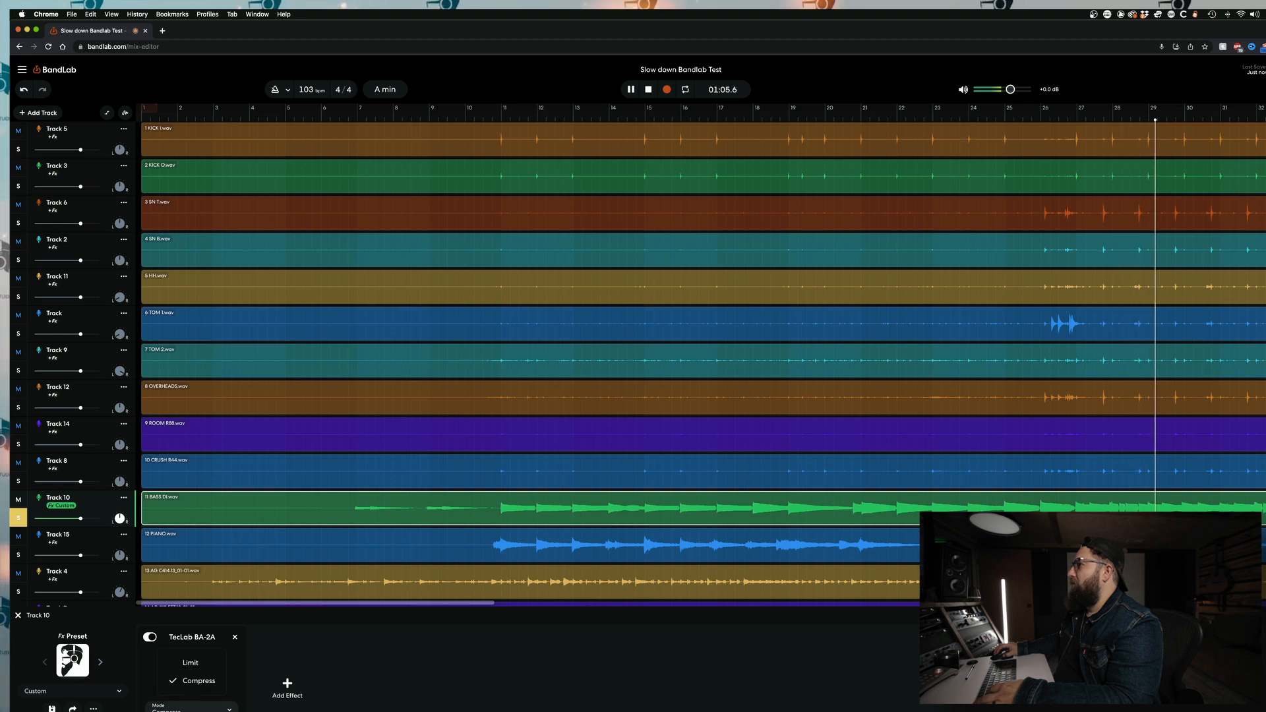
{"action": "left_click", "coordinate": [190, 667]}
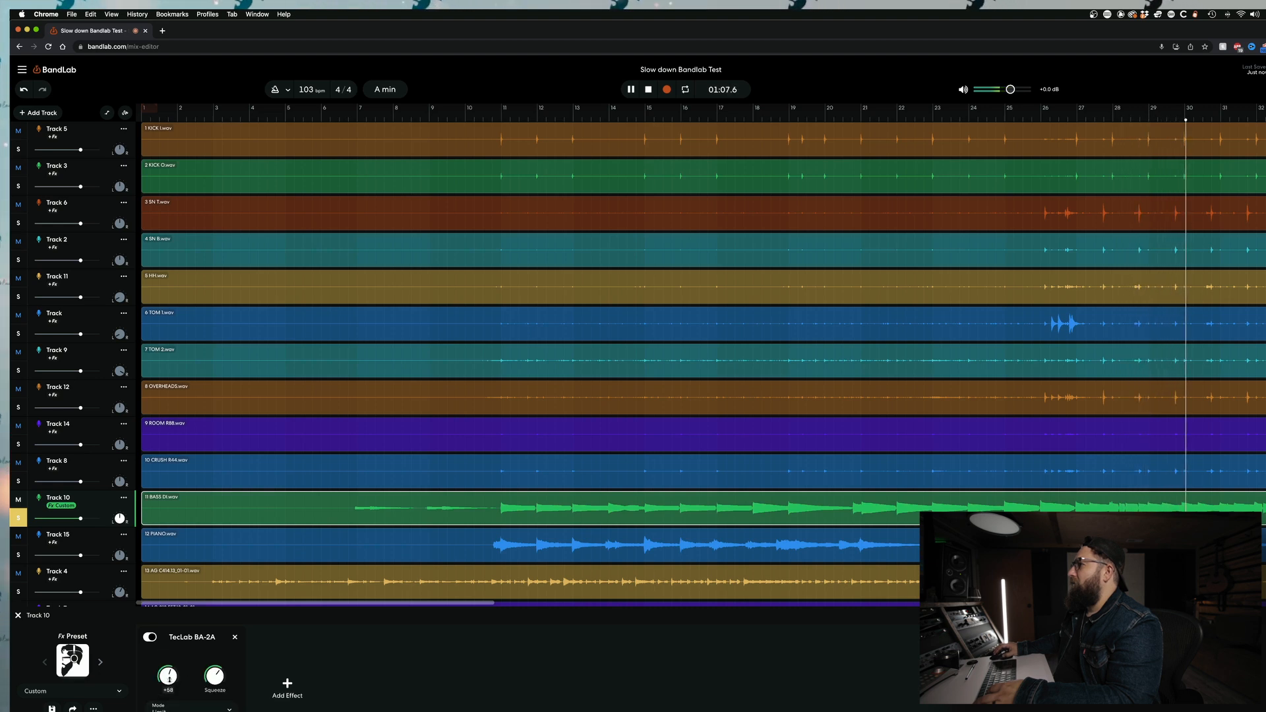
Browse the Utility, Modulation, Dynamics and Amps & Cabs effects, and add Multi Cab Pro to the bass track
{"action": "left_click", "coordinate": [285, 683]}
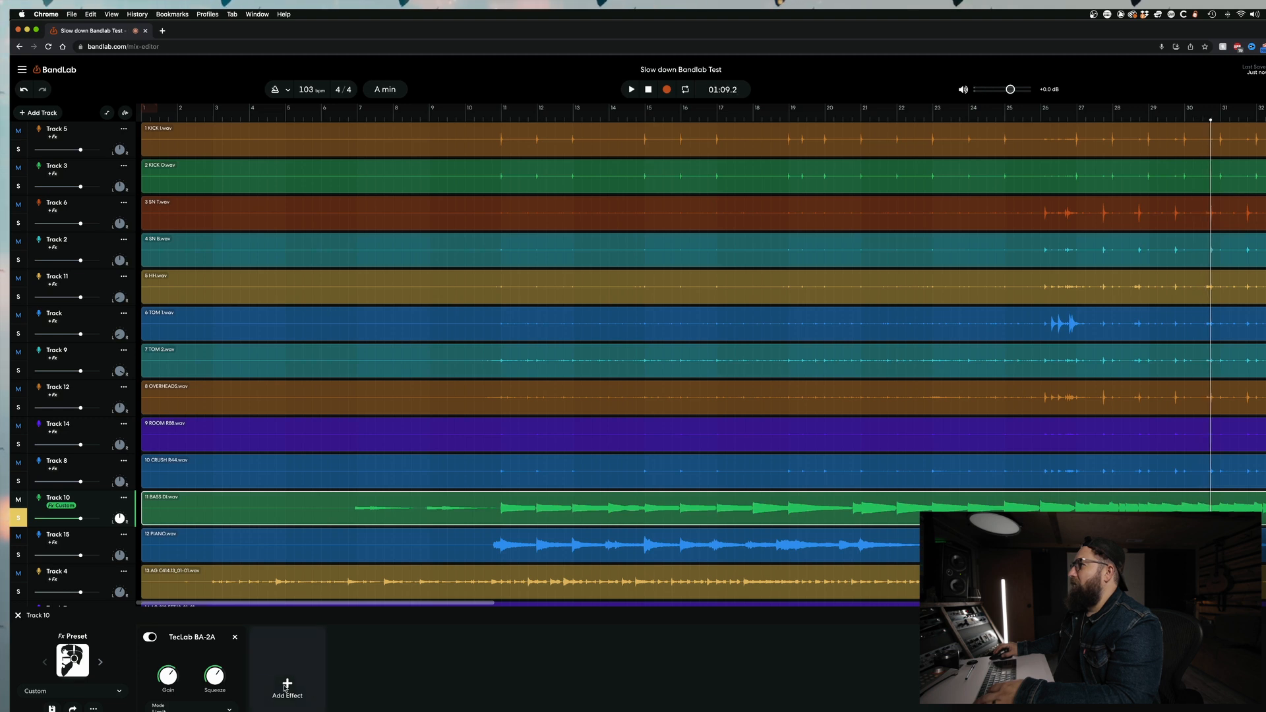
{"action": "left_click", "coordinate": [193, 503]}
{"action": "left_click", "coordinate": [180, 547]}
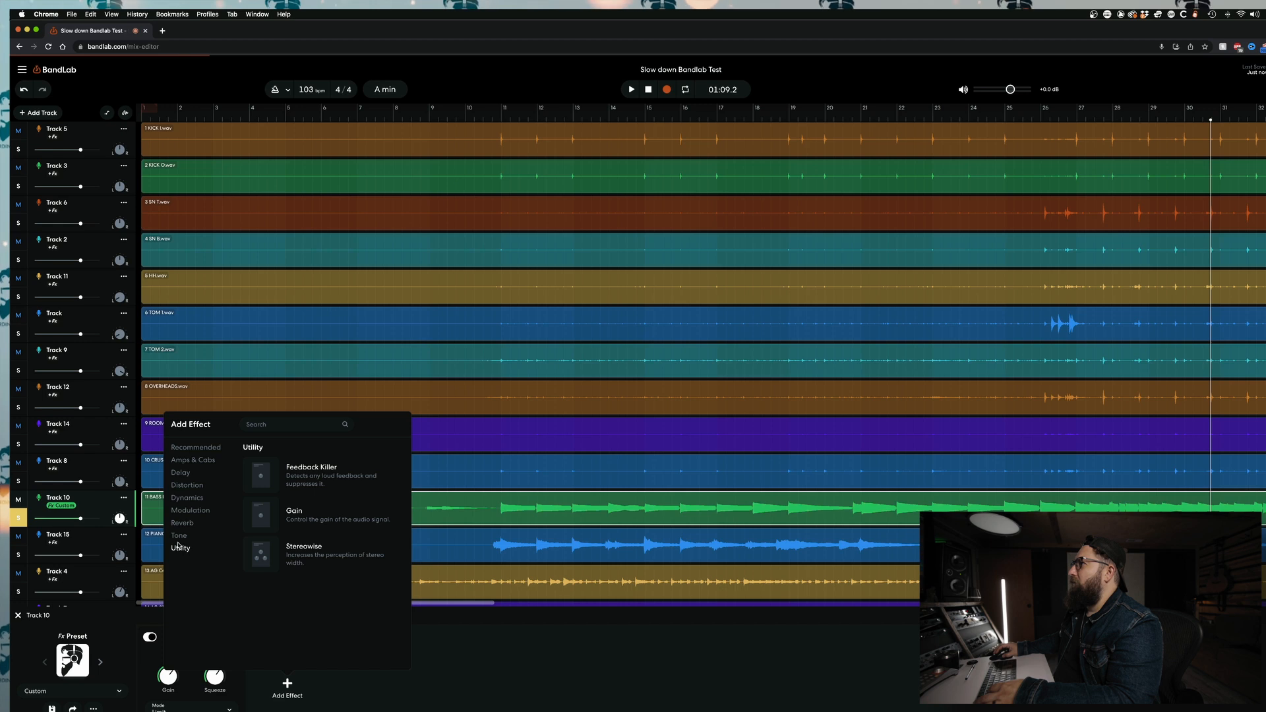
{"action": "left_click", "coordinate": [181, 512]}
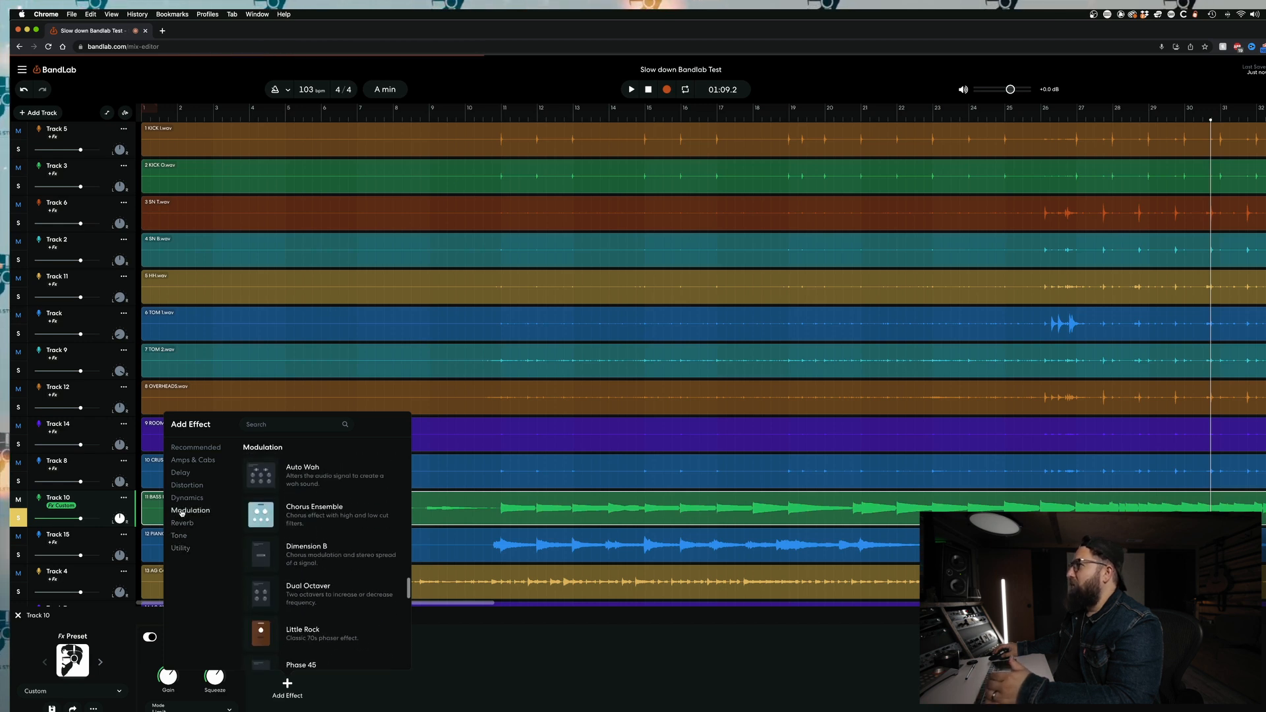
{"action": "left_click", "coordinate": [186, 498]}
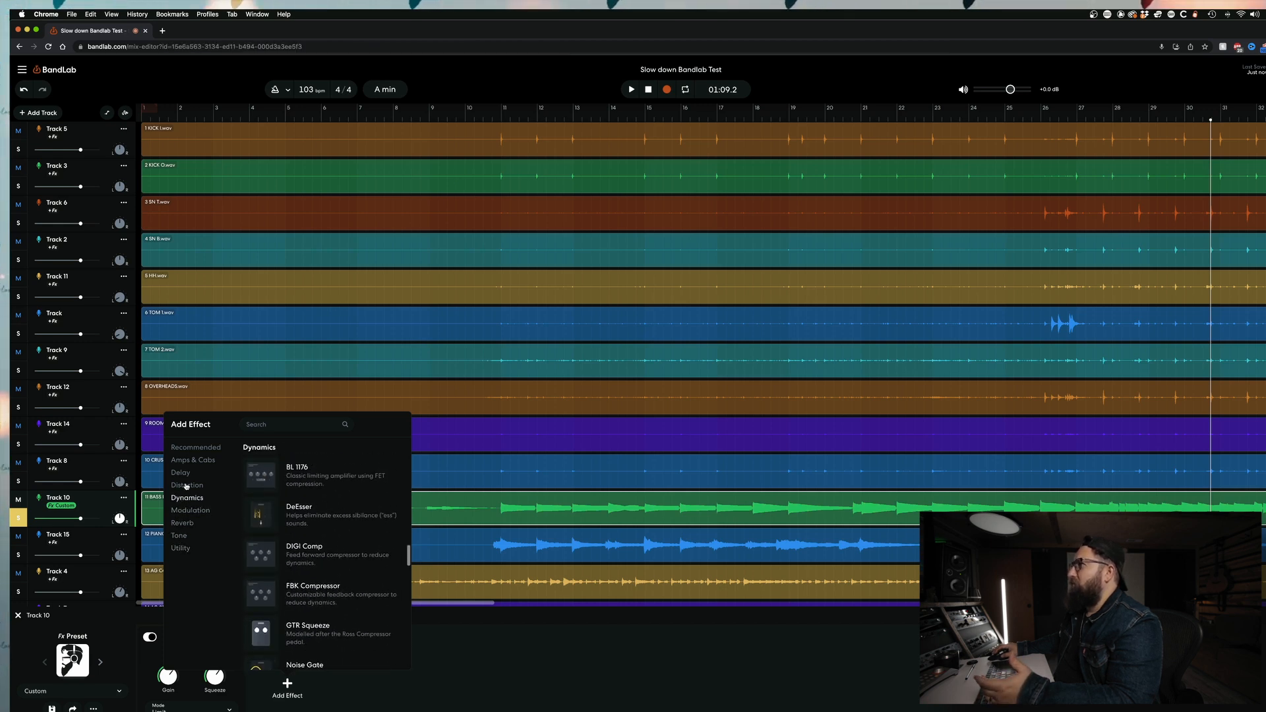
{"action": "left_click", "coordinate": [187, 460]}
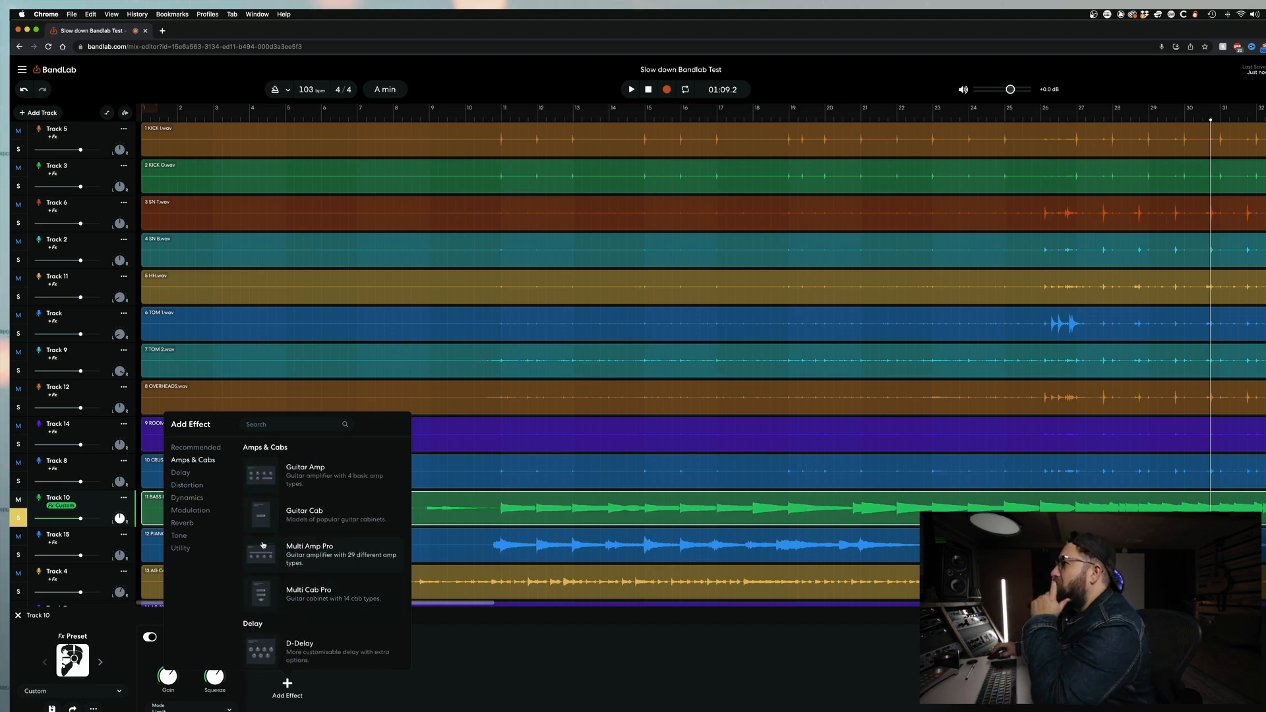
{"action": "left_click", "coordinate": [259, 595]}
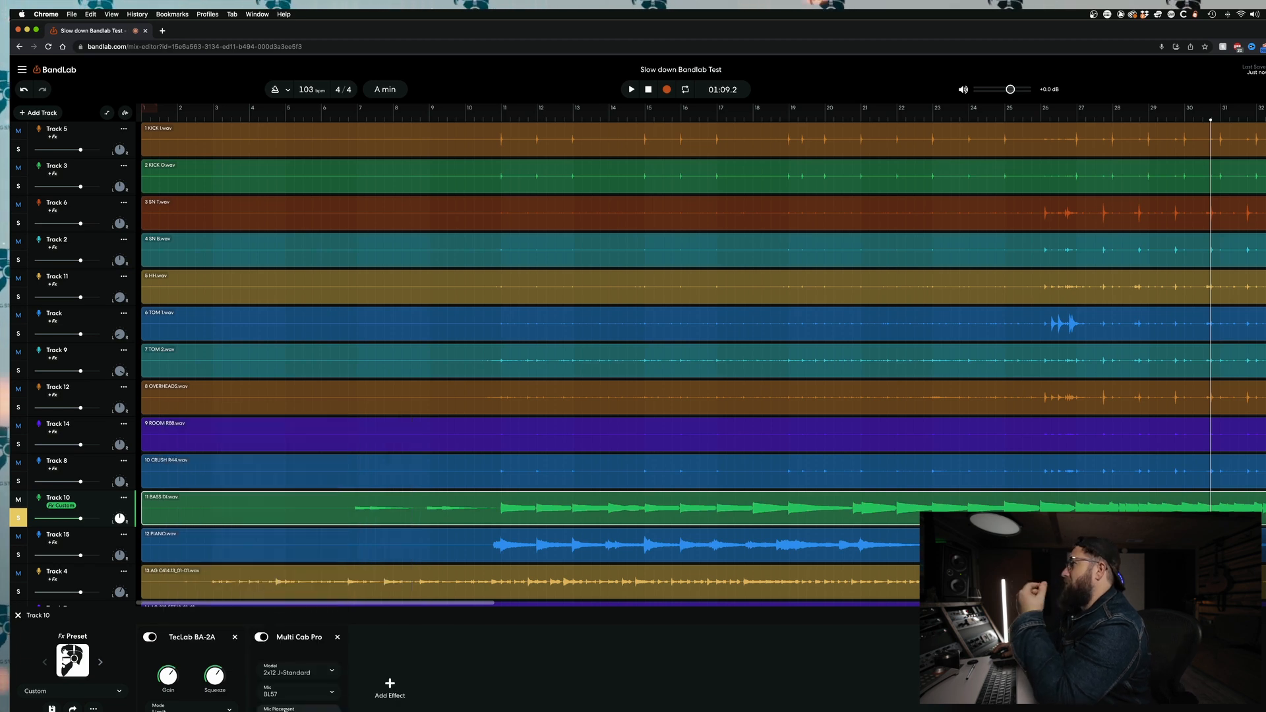
Set the Multi Cab Pro's cabinet model to 4x10 J-Vintage
{"action": "left_click", "coordinate": [294, 674]}
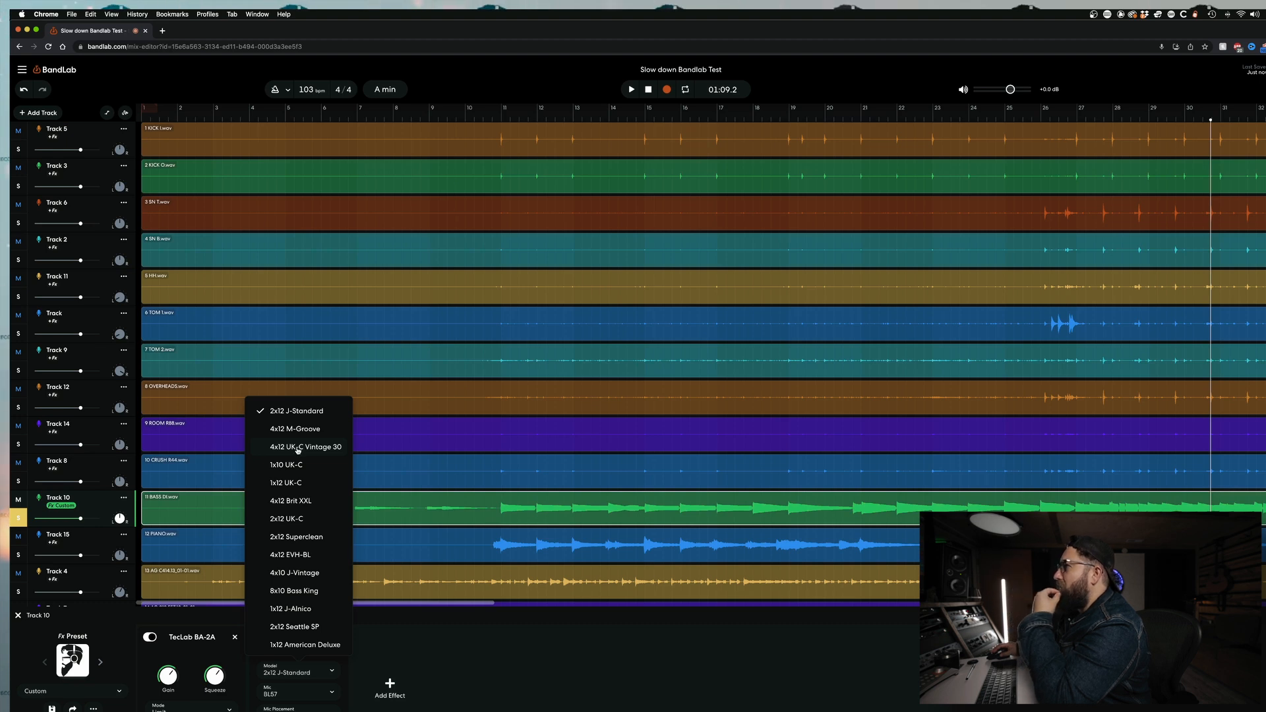
{"action": "scroll", "coordinate": [289, 574], "scroll_direction": "down", "scroll_amount": 1}
{"action": "left_click", "coordinate": [279, 571]}
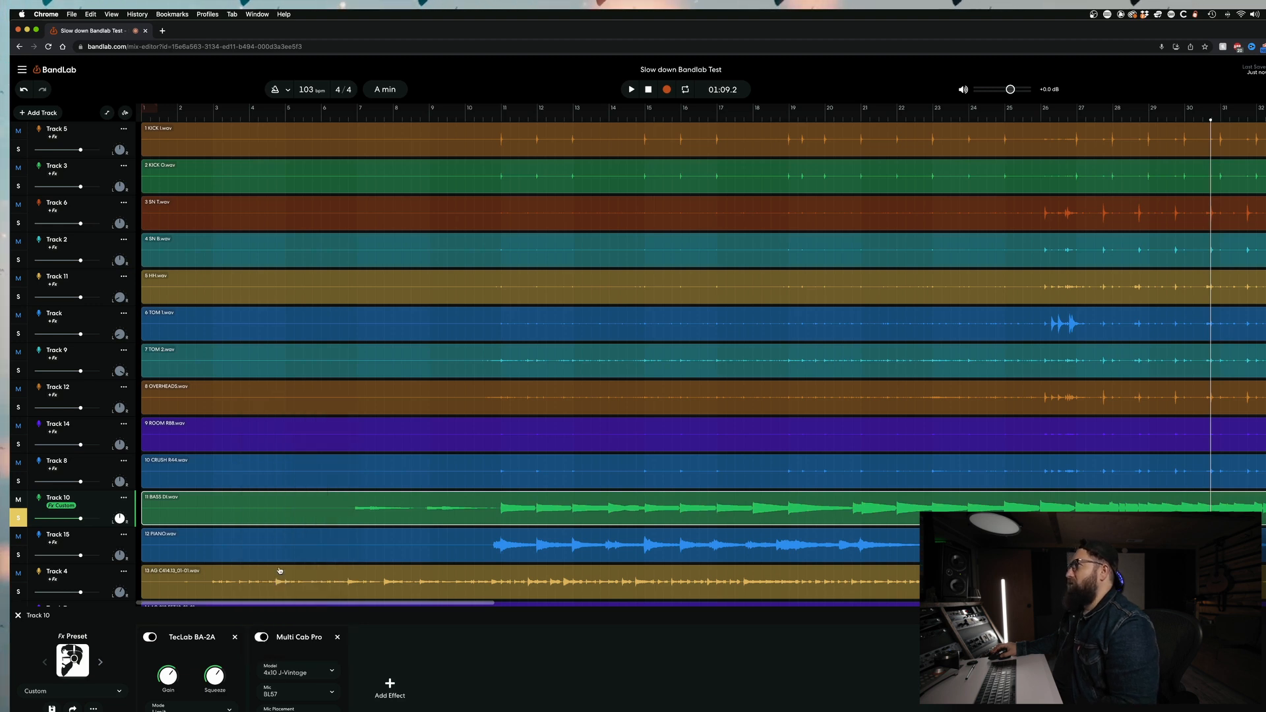
Audition the BL121 and BL57 microphones on the Multi Cab Pro during bass playback, and select BL87
{"action": "key", "text": "space"}
{"action": "left_click", "coordinate": [276, 695]}
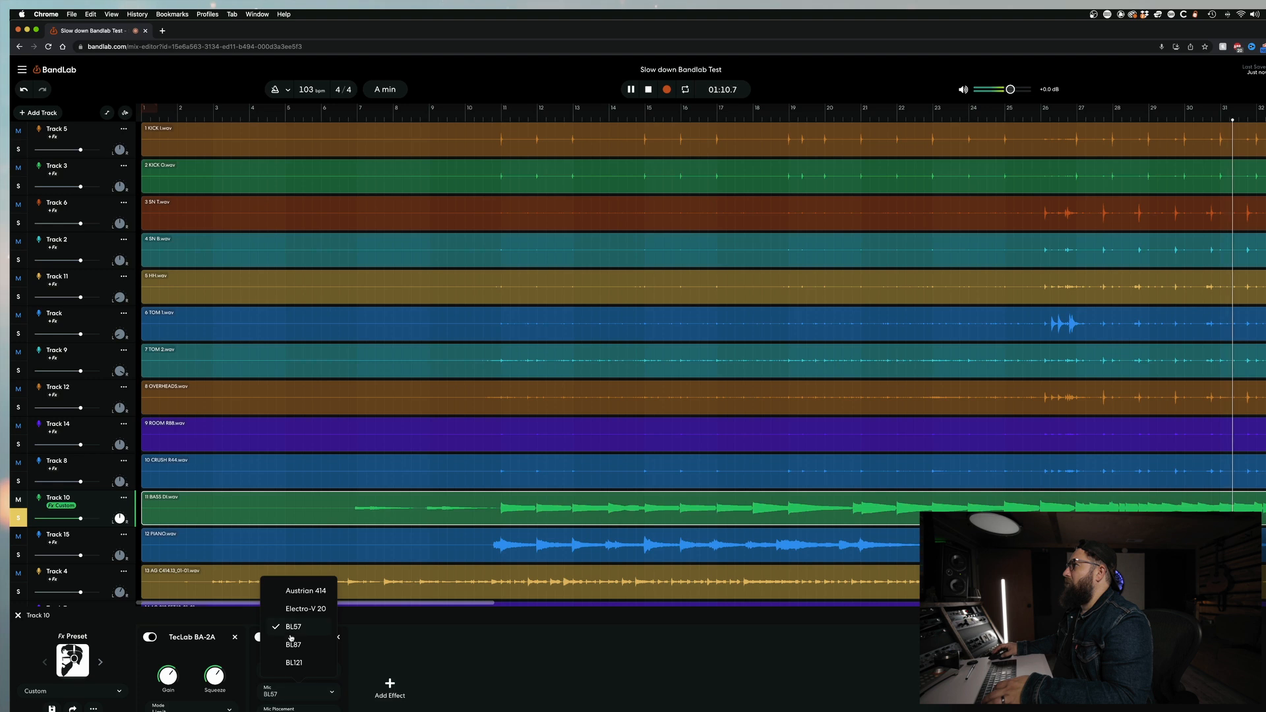
{"action": "key", "text": "space"}
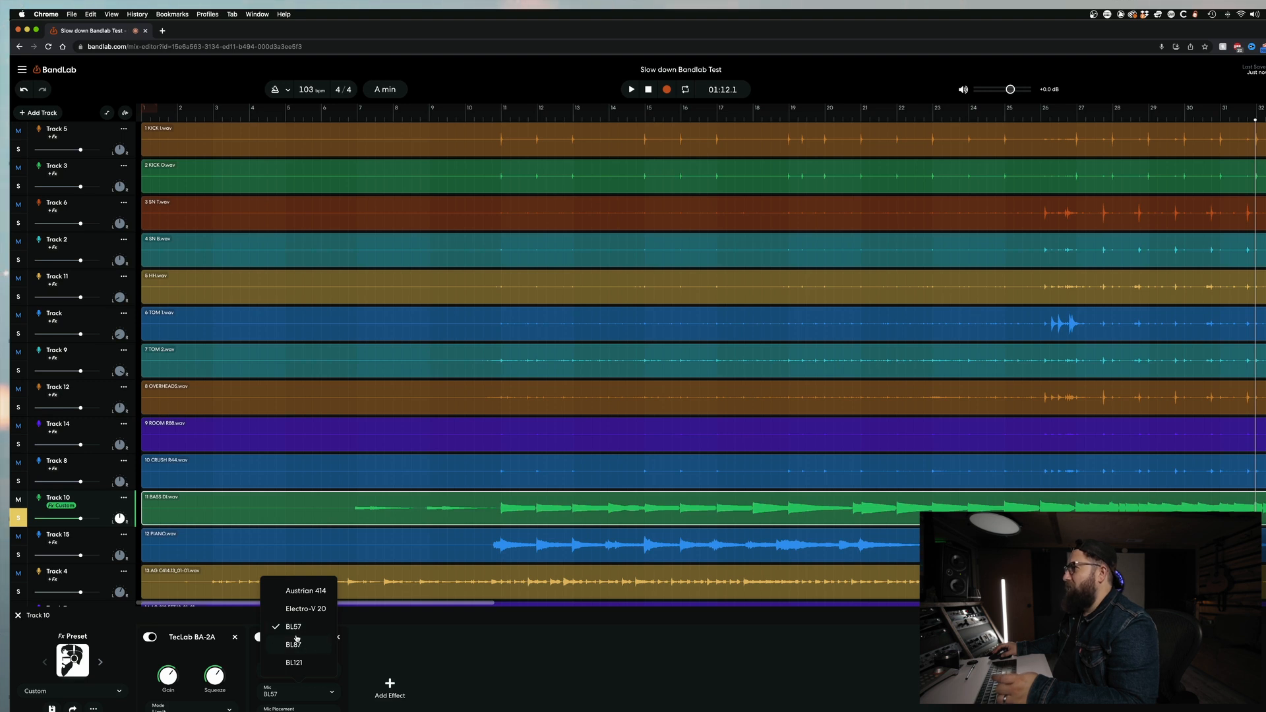
{"action": "left_click", "coordinate": [293, 663]}
{"action": "key", "text": "space"}
{"action": "left_click", "coordinate": [272, 695]}
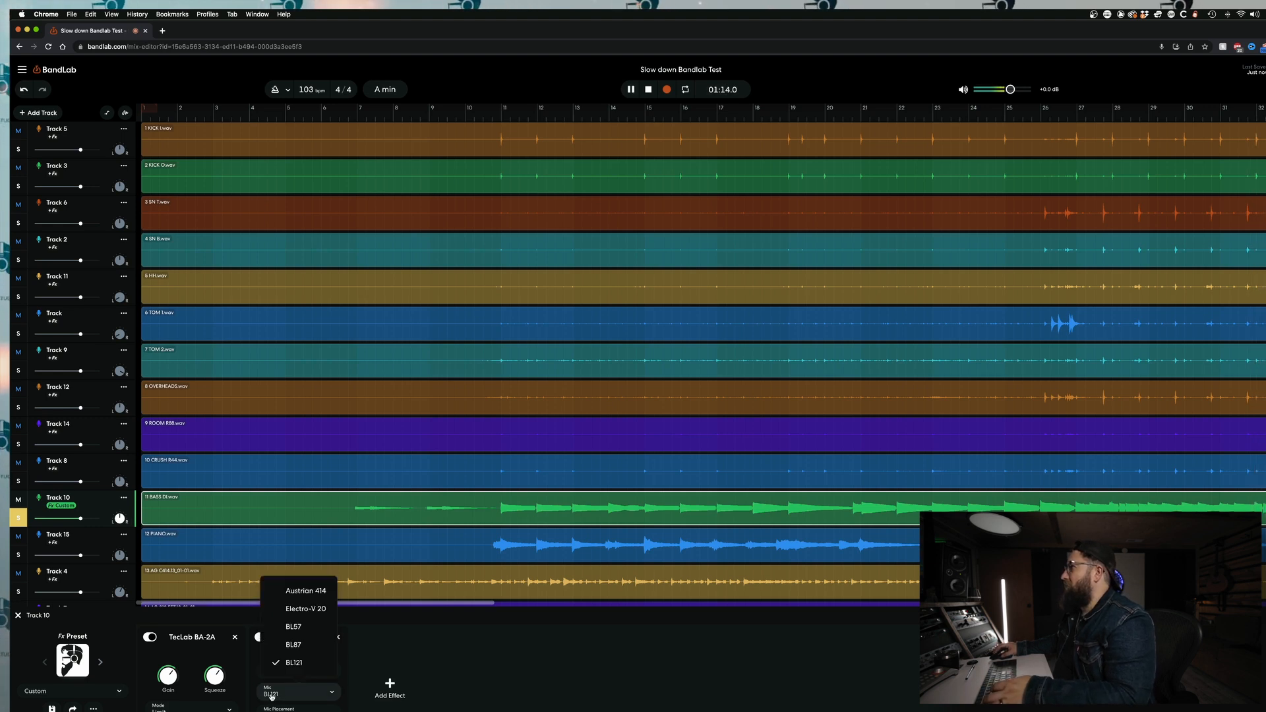
{"action": "left_click", "coordinate": [291, 627]}
{"action": "left_click", "coordinate": [293, 692]}
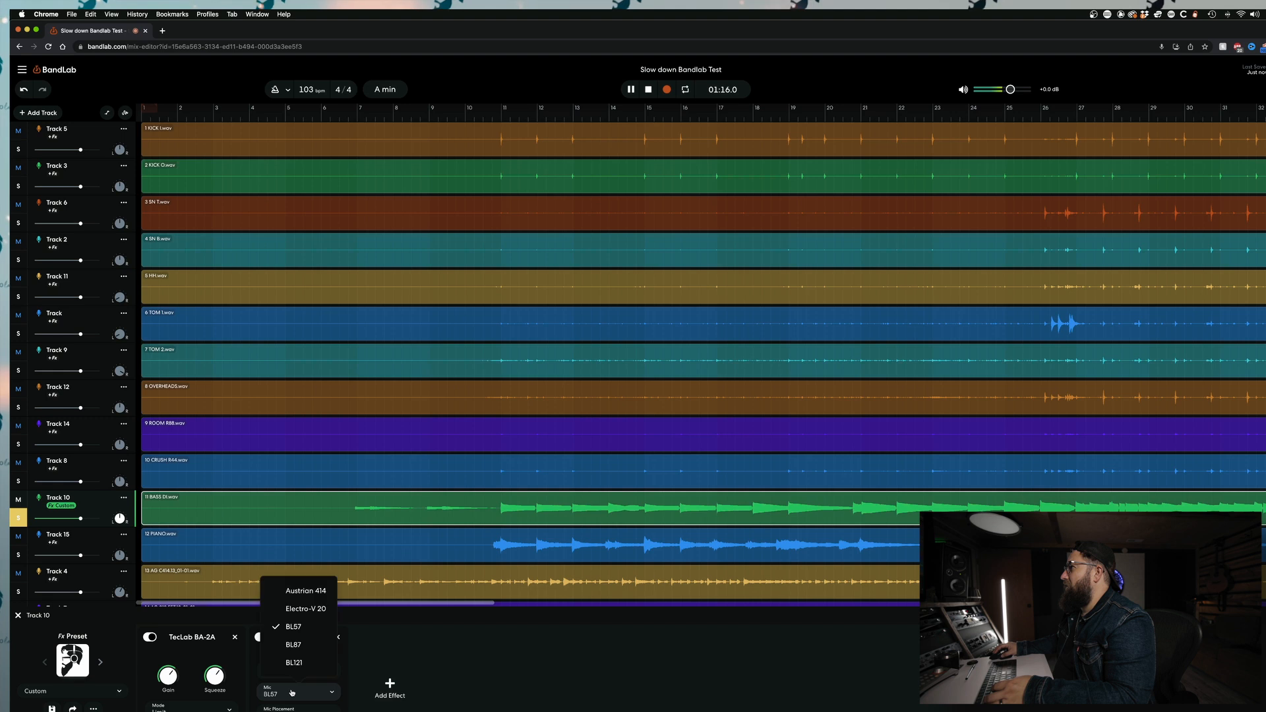
{"action": "left_click", "coordinate": [293, 646]}
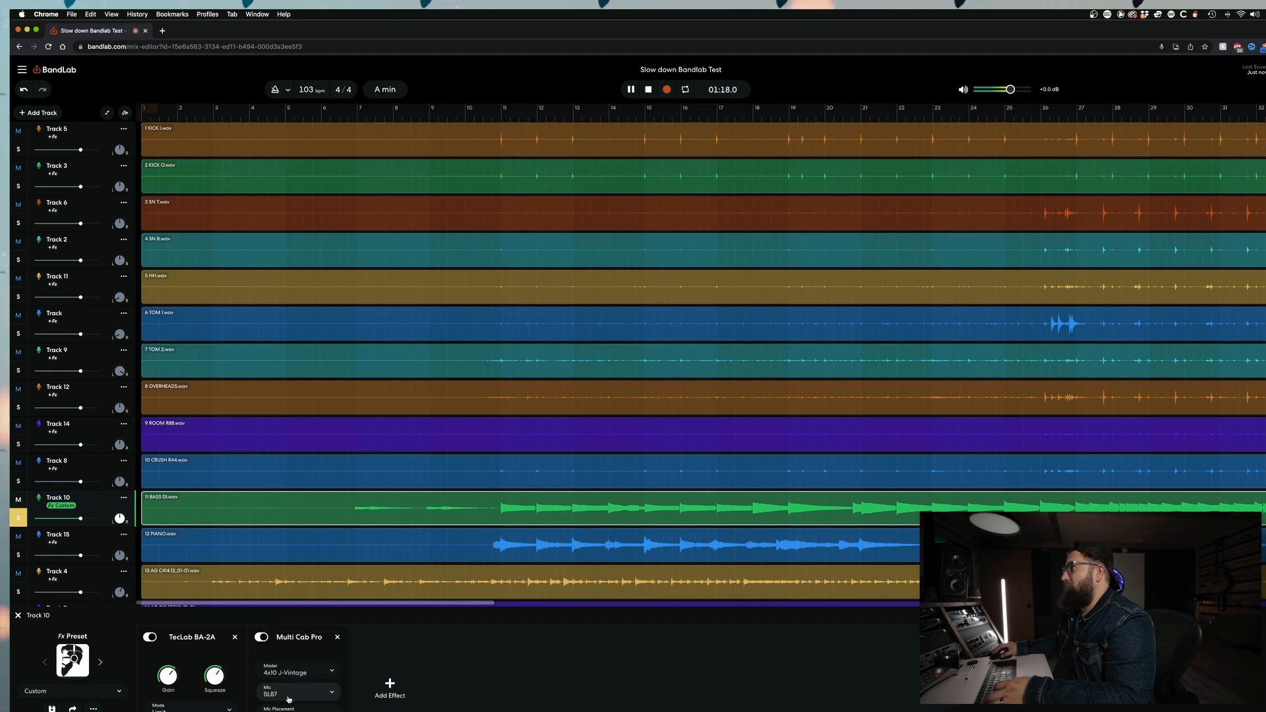
{"action": "key", "text": "space"}
Move the TecLab BA-2A after the Multi Cab Pro in the bass effect chain and play a short passage
{"action": "left_click_drag", "start_coordinate": [192, 638], "coordinate": [377, 656]}
{"action": "key", "text": "space"}
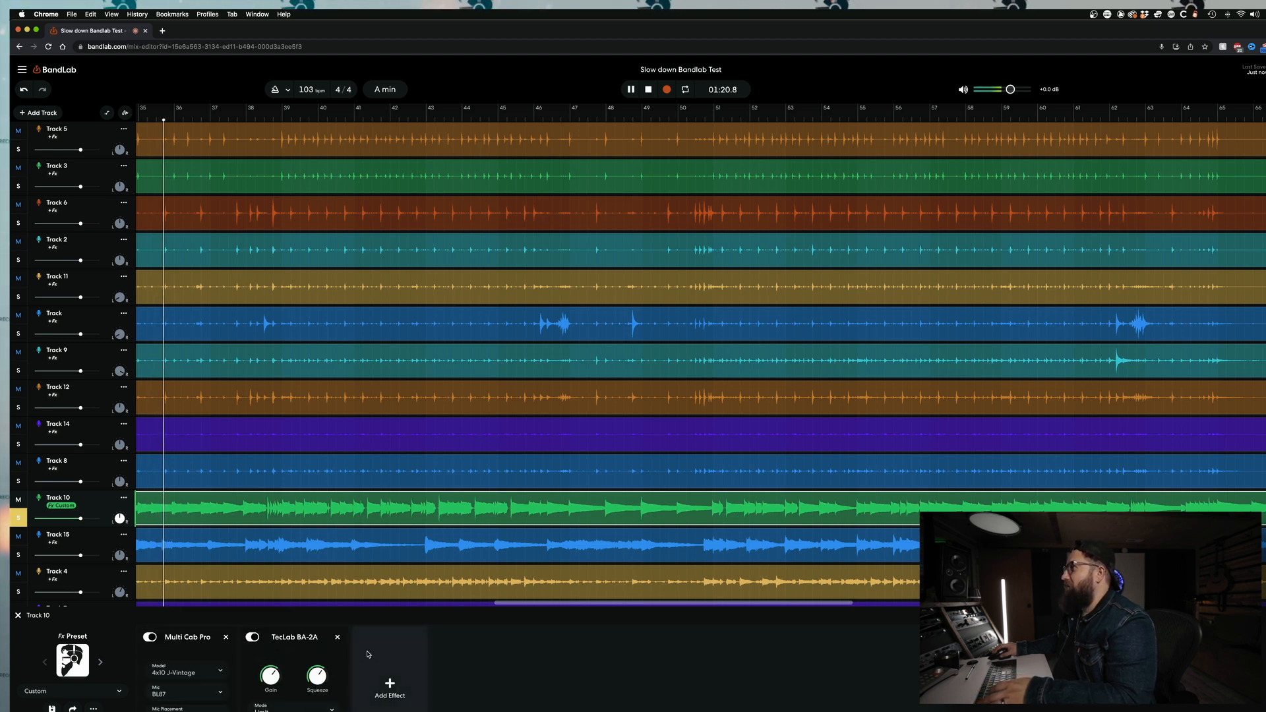
{"action": "key", "text": "space"}
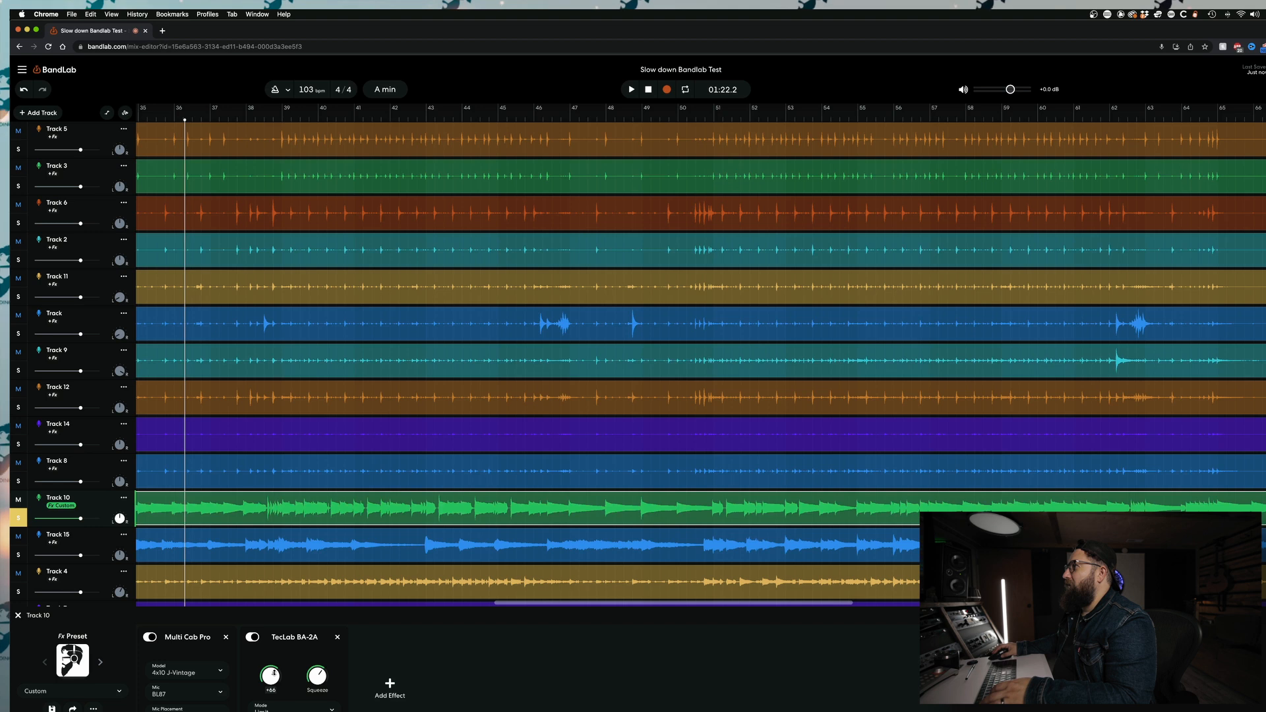
While auditioning the bass, set the Multi Cab Pro's microphone to BL121 and its mic placement to Far
{"action": "key", "text": "space"}
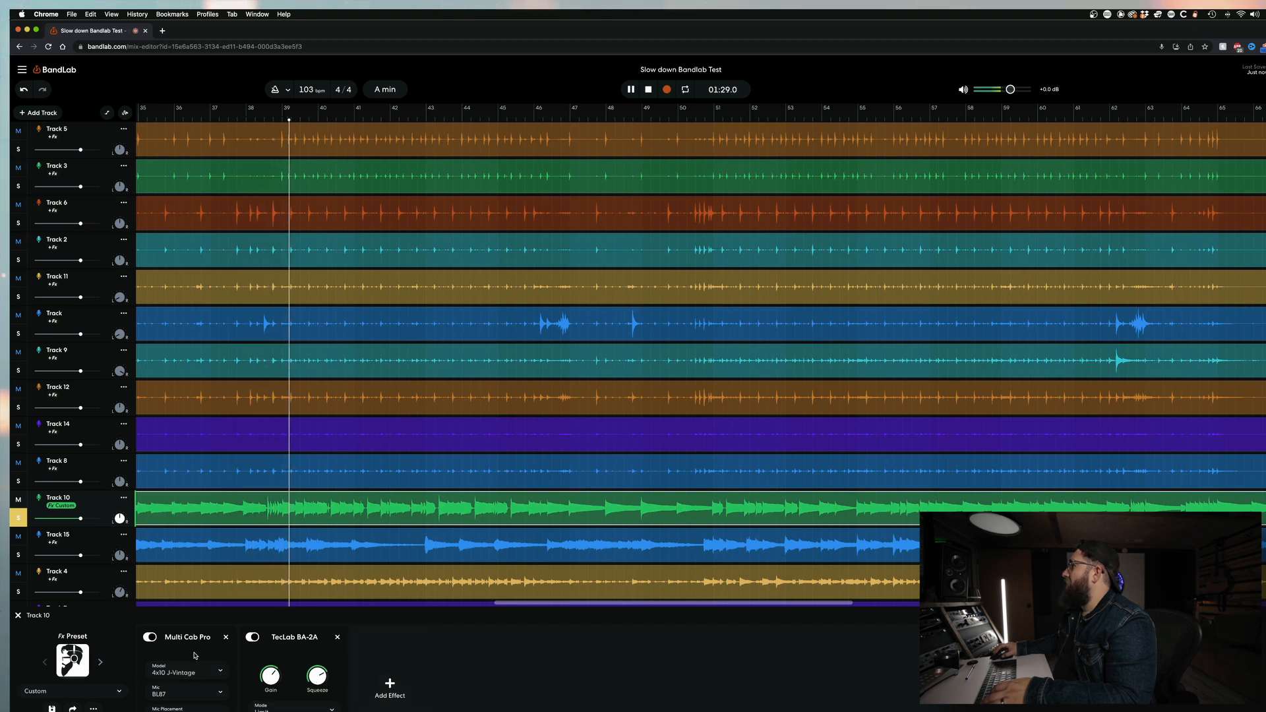
{"action": "left_click", "coordinate": [180, 692]}
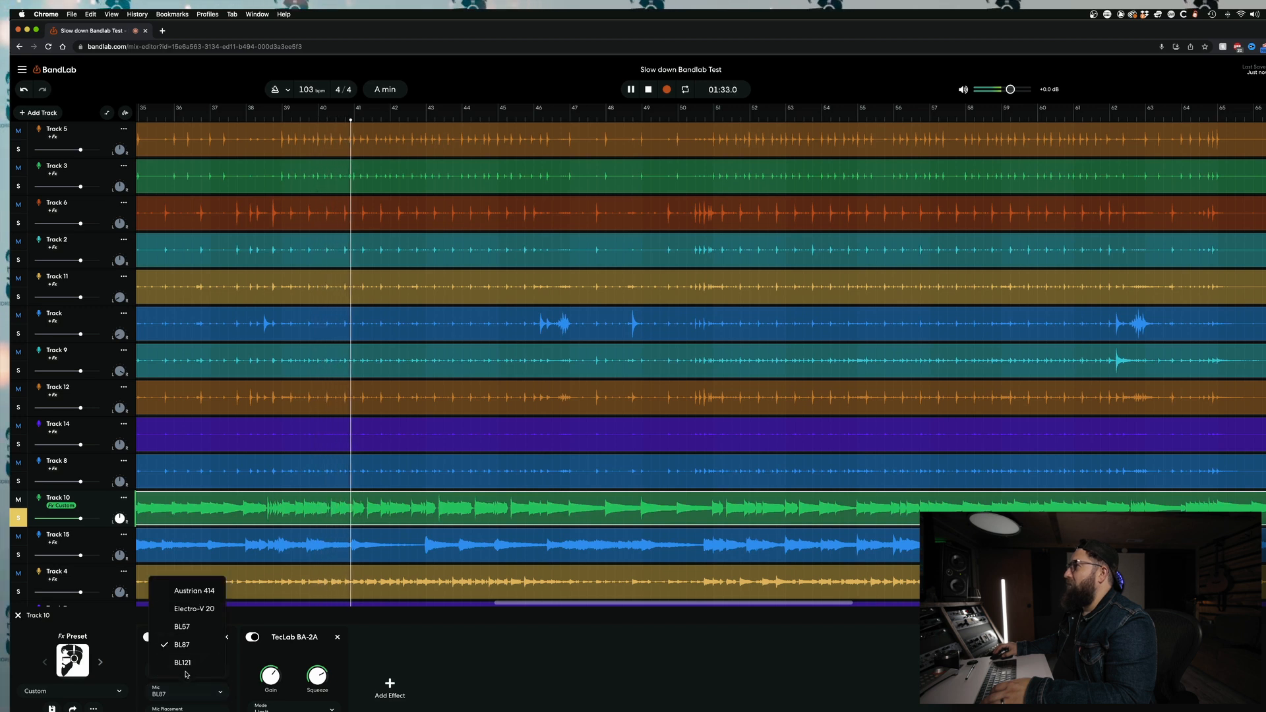
{"action": "left_click", "coordinate": [182, 662]}
{"action": "left_click", "coordinate": [186, 708]}
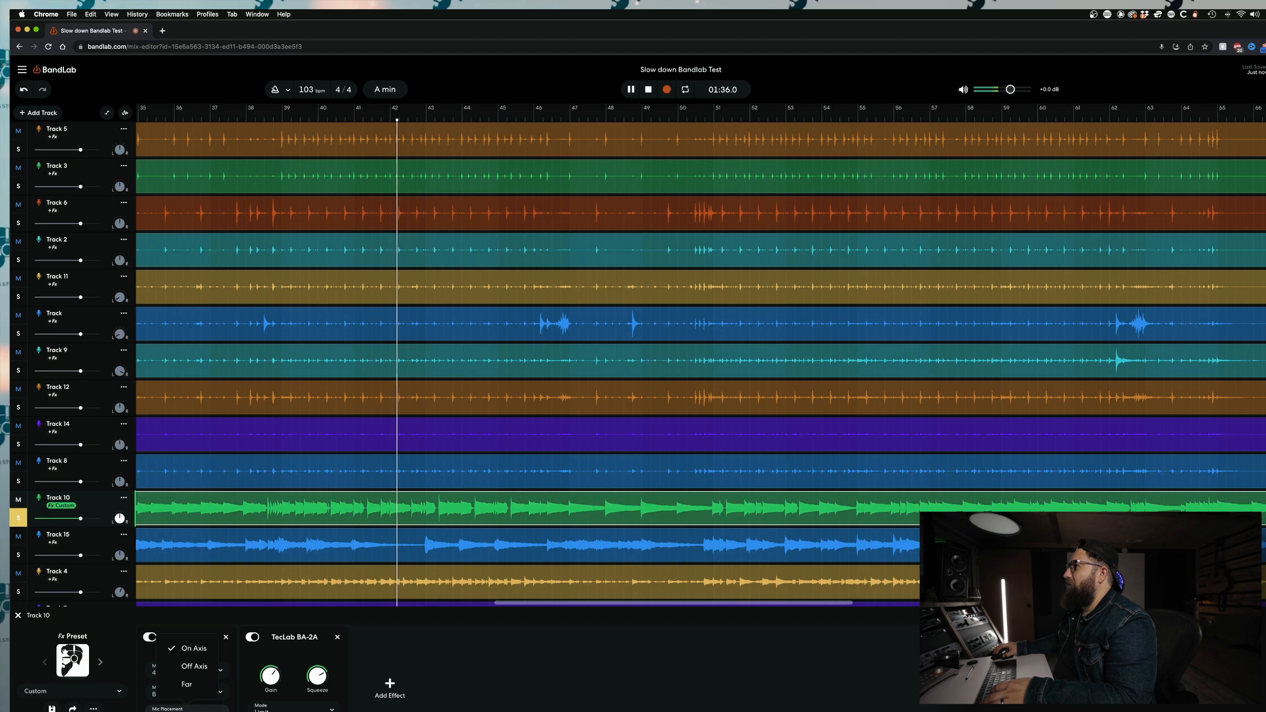
{"action": "left_click", "coordinate": [189, 688]}
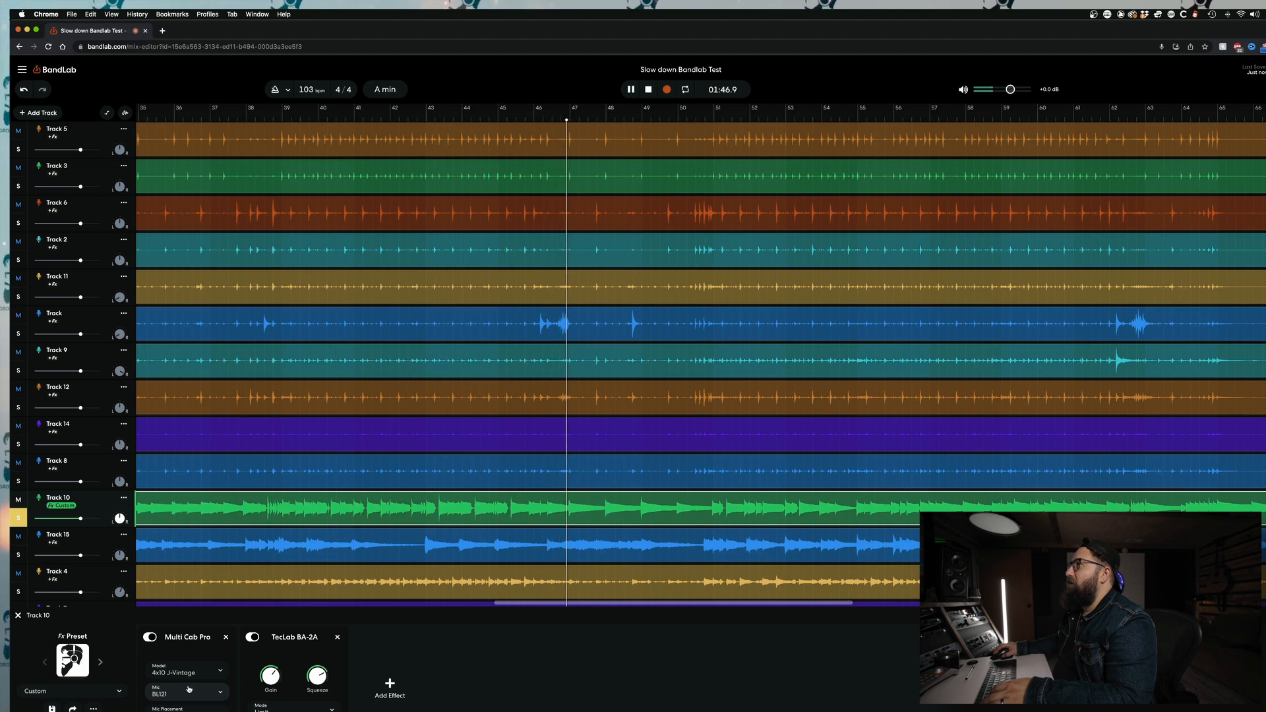
{"action": "key", "text": "space"}
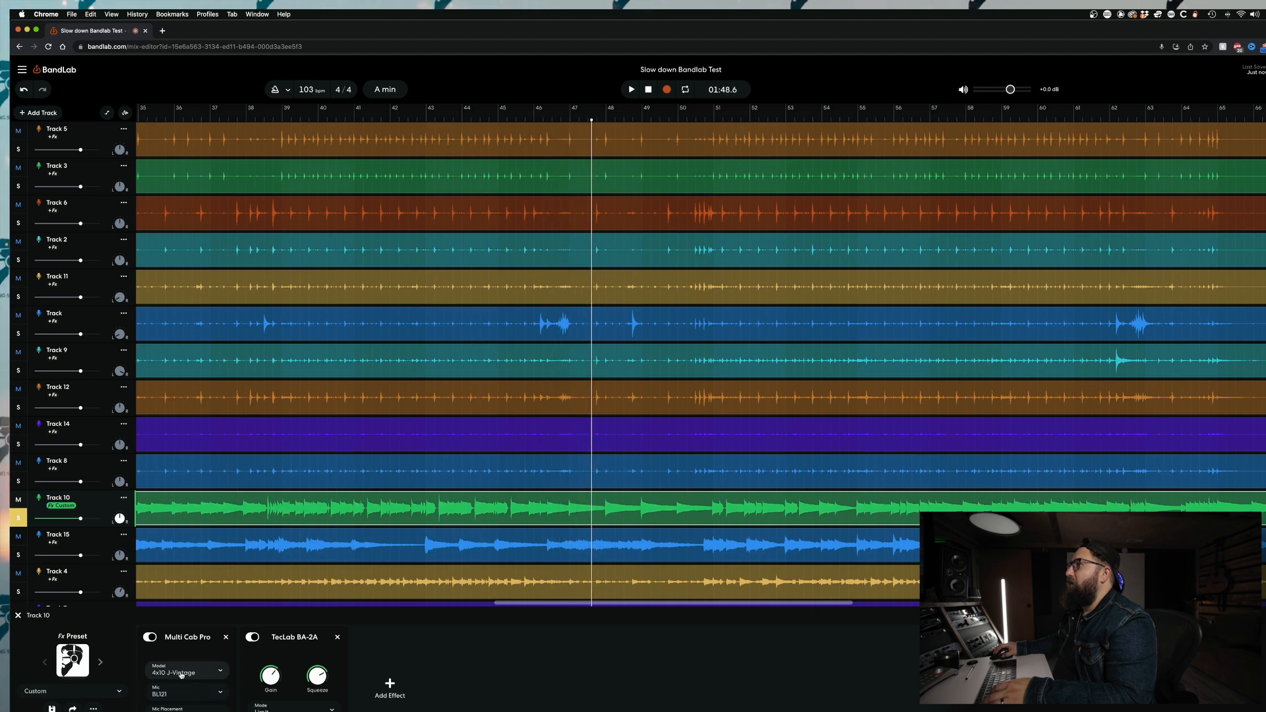
Set the Multi Cab Pro's model to 8x10 Bass King and its microphone to Electro-V 20, and audition the bass
{"action": "left_click", "coordinate": [191, 673]}
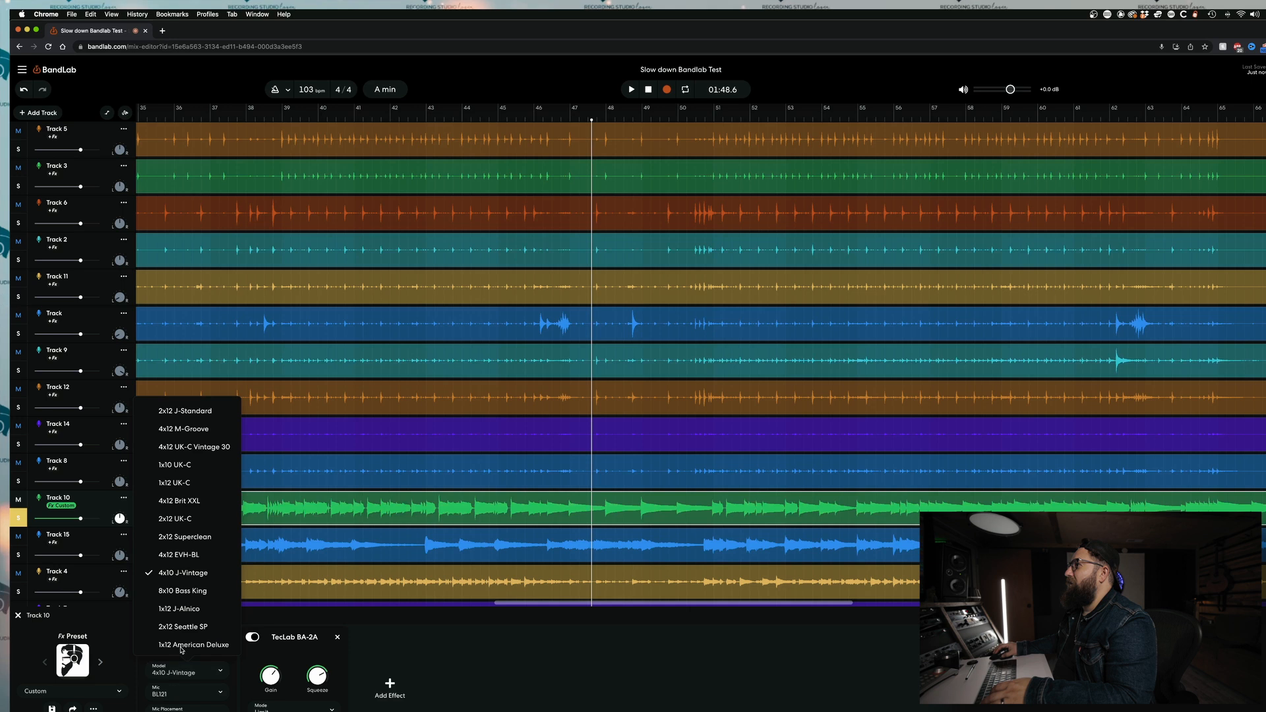
{"action": "left_click", "coordinate": [167, 620]}
{"action": "key", "text": "space"}
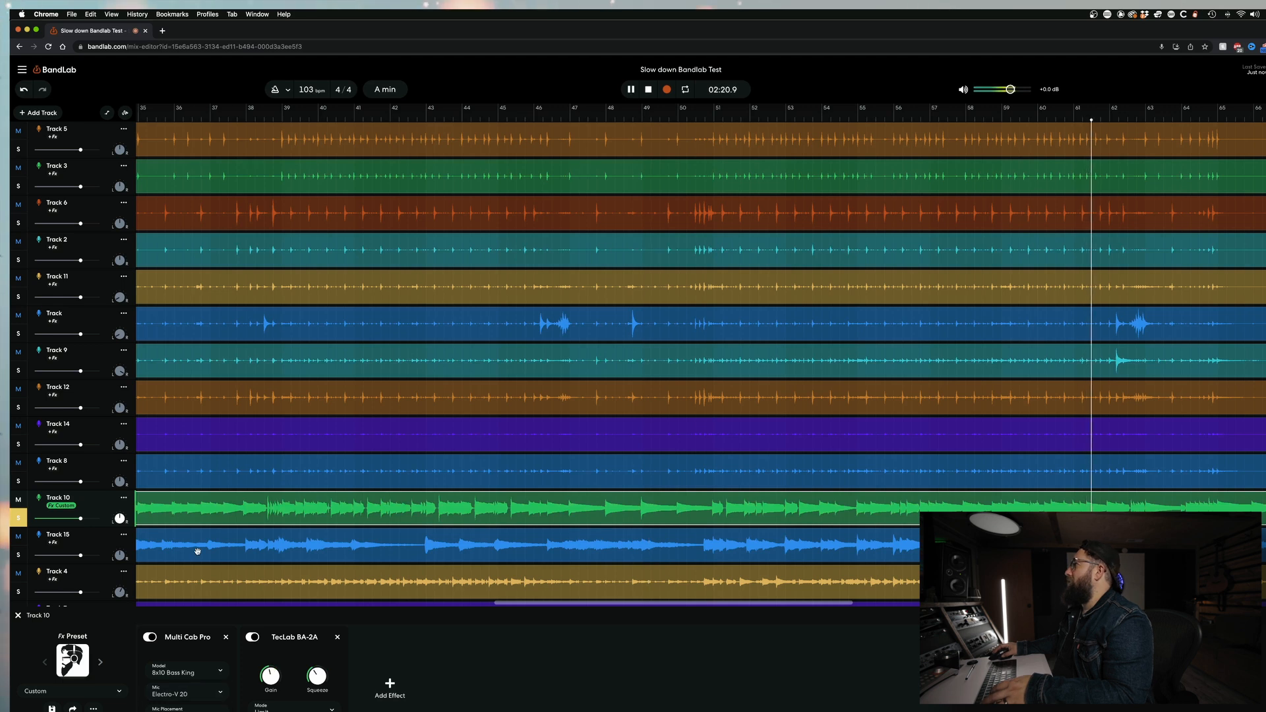
{"action": "key", "text": "space"}
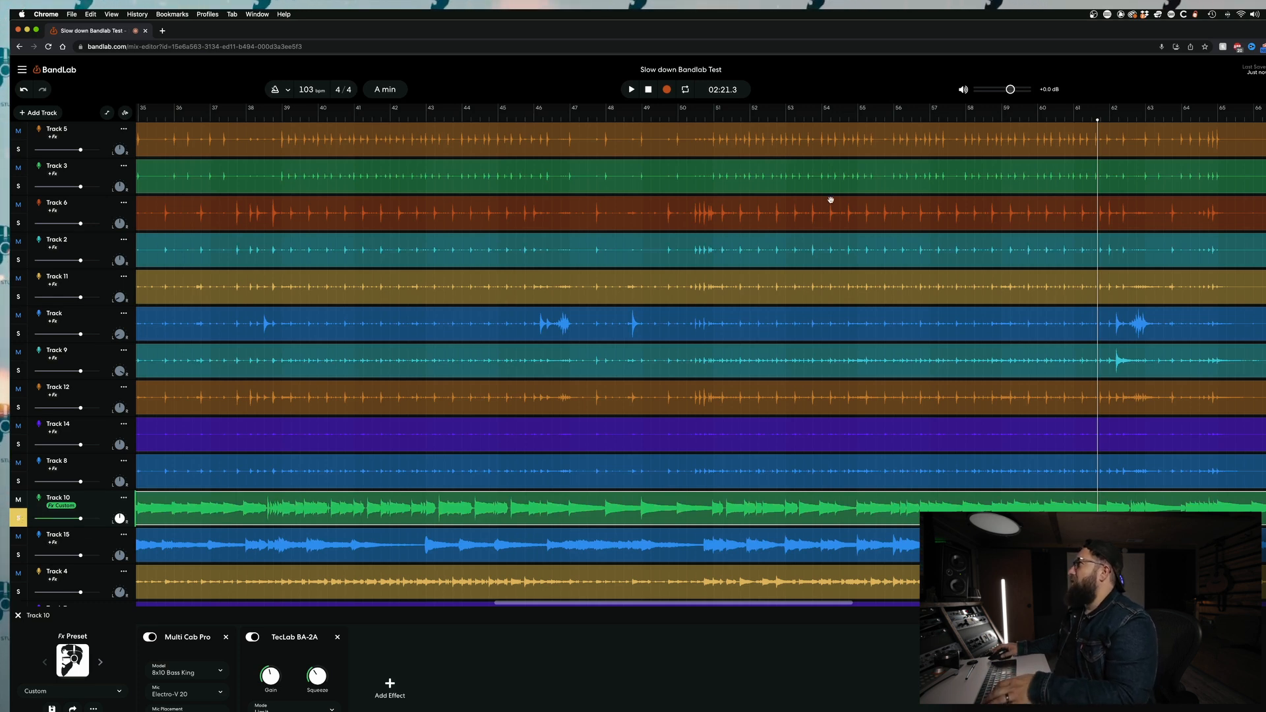
Raise the TecLab BA-2A's gain to +50 while playing the soloed bass, and stop playback
{"action": "key", "text": "space"}
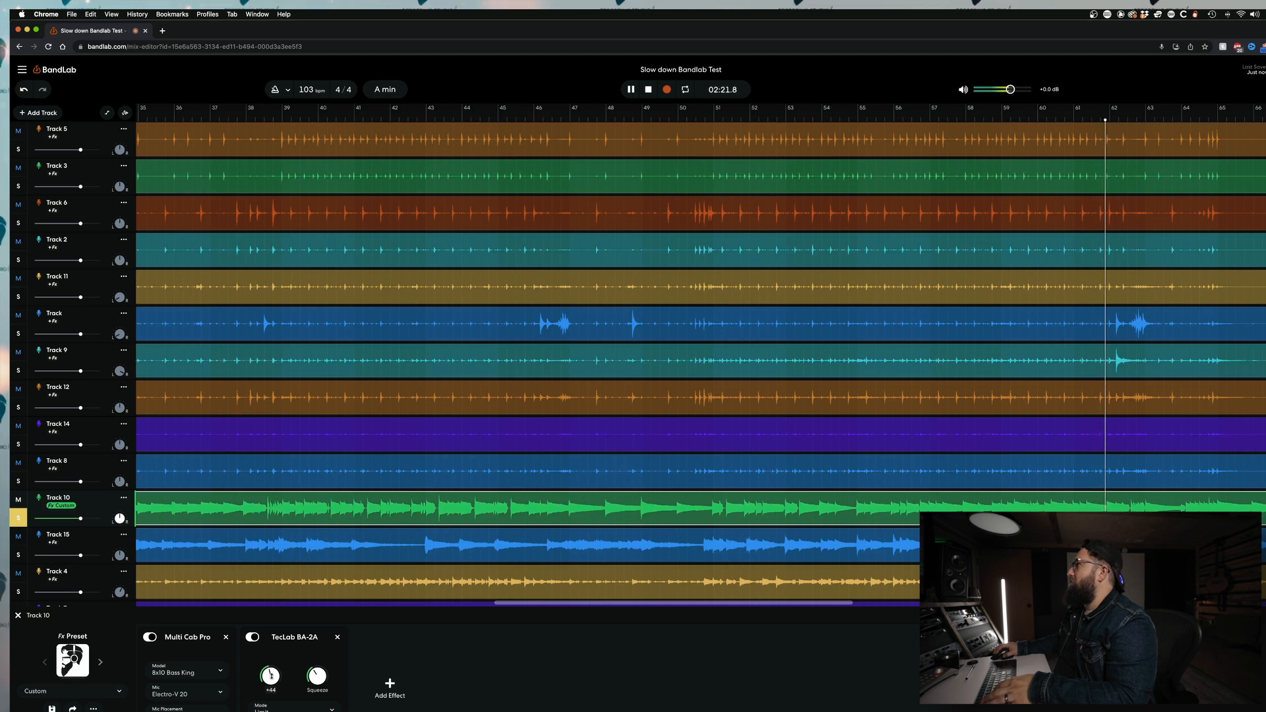
{"action": "left_click_drag", "start_coordinate": [271, 675], "coordinate": [273, 661]}
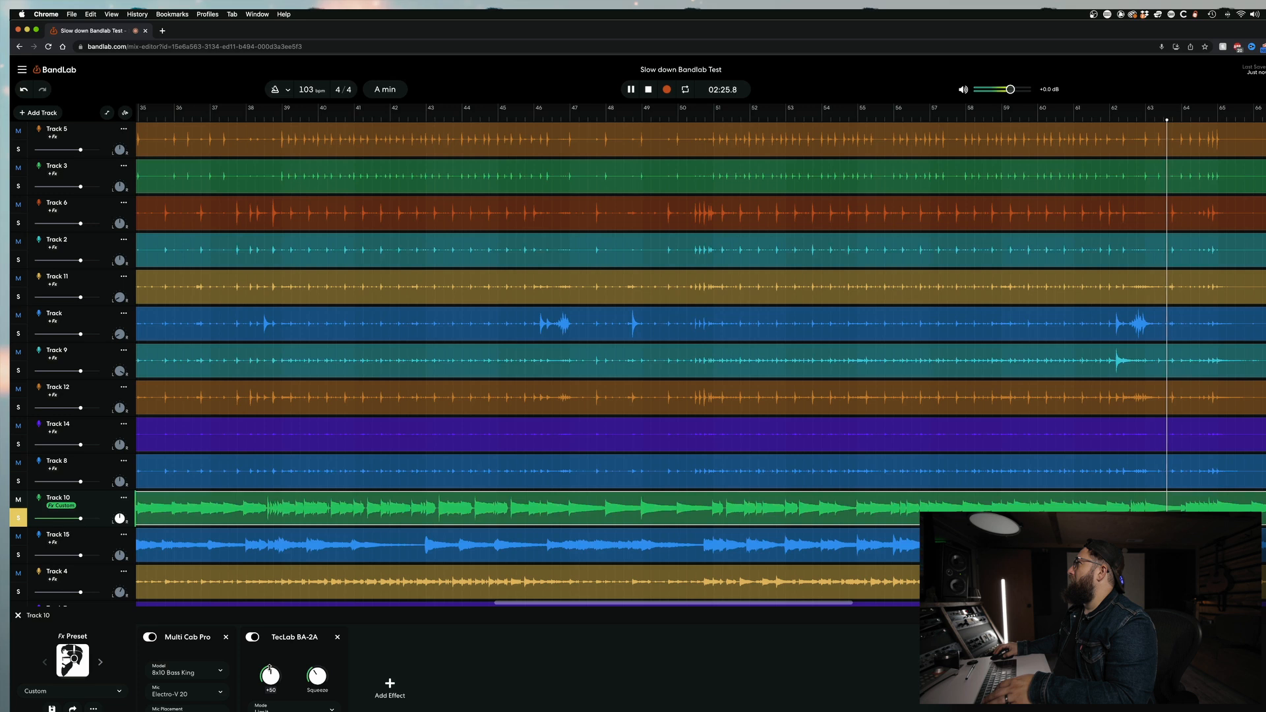
{"action": "key", "text": "space"}
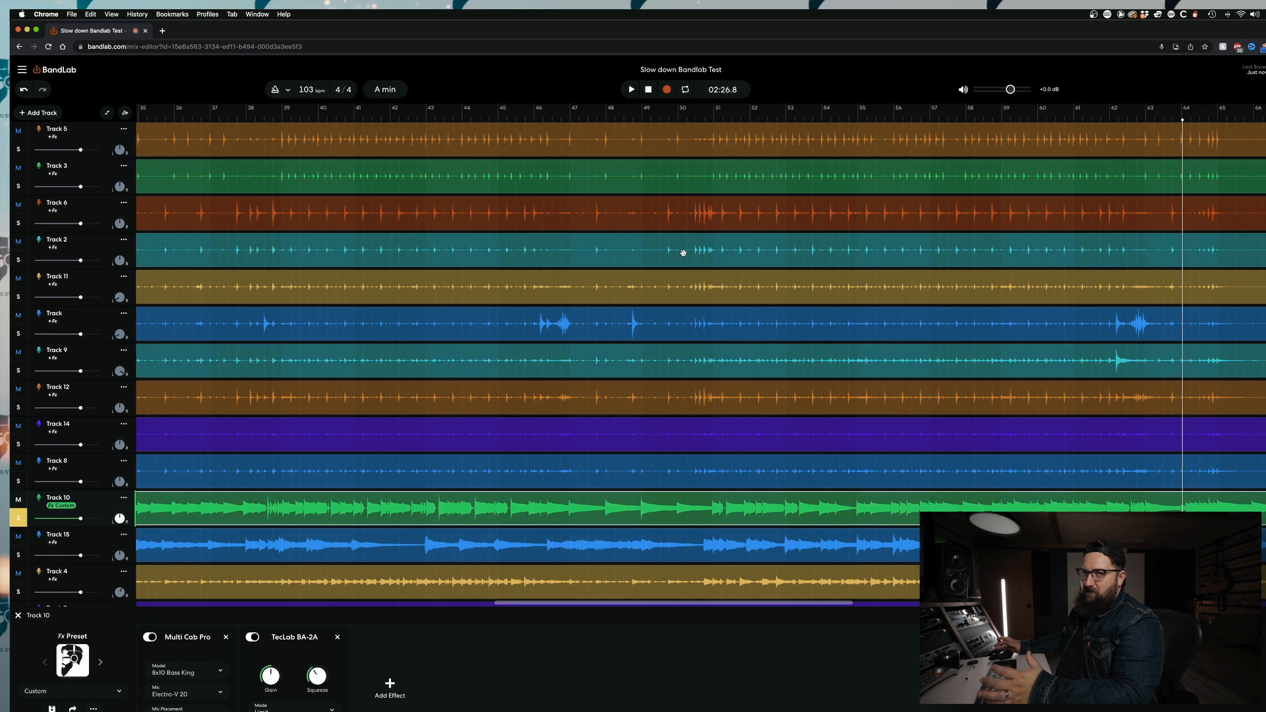
Play the soloed bass on Track 10 while trimming the TecLab BA-2A's gain
{"action": "key", "text": "space"}
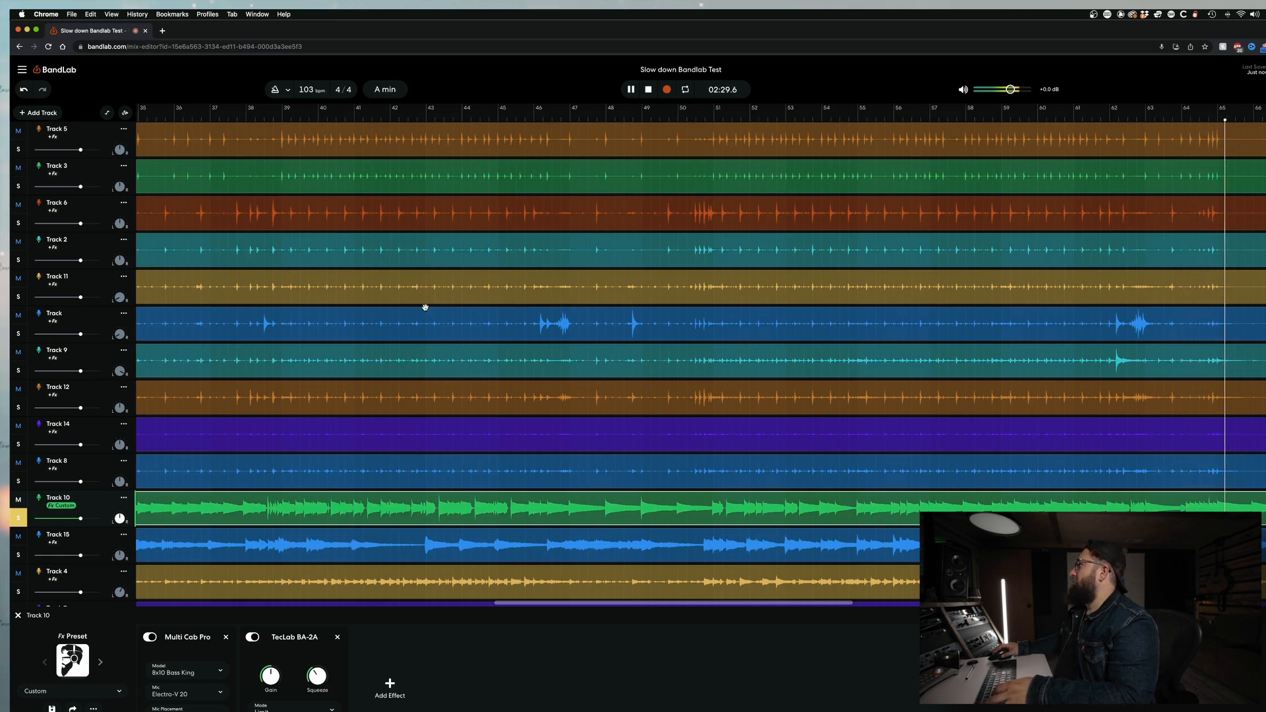
{"action": "left_click_drag", "start_coordinate": [268, 679], "coordinate": [267, 686]}
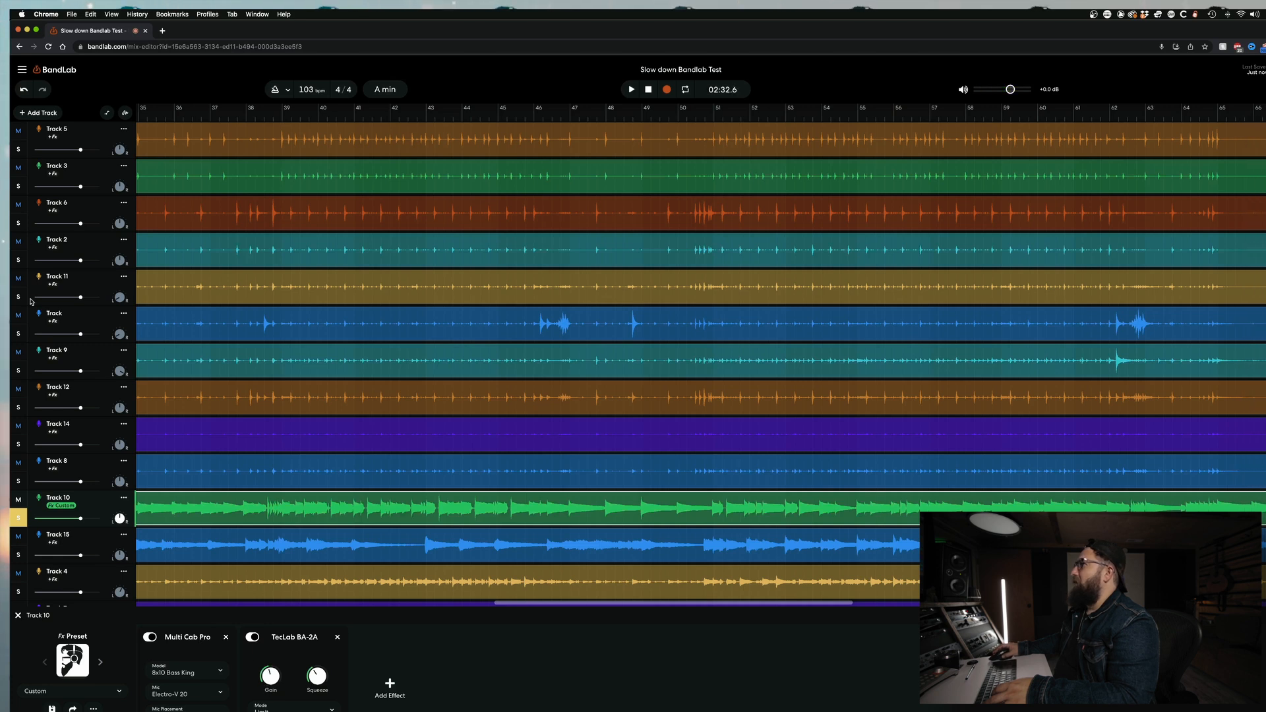
Solo Track 13 instead of the bass, audition a short passage, and show its empty effect chain
{"action": "scroll", "coordinate": [127, 541], "scroll_direction": "down", "scroll_amount": 3}
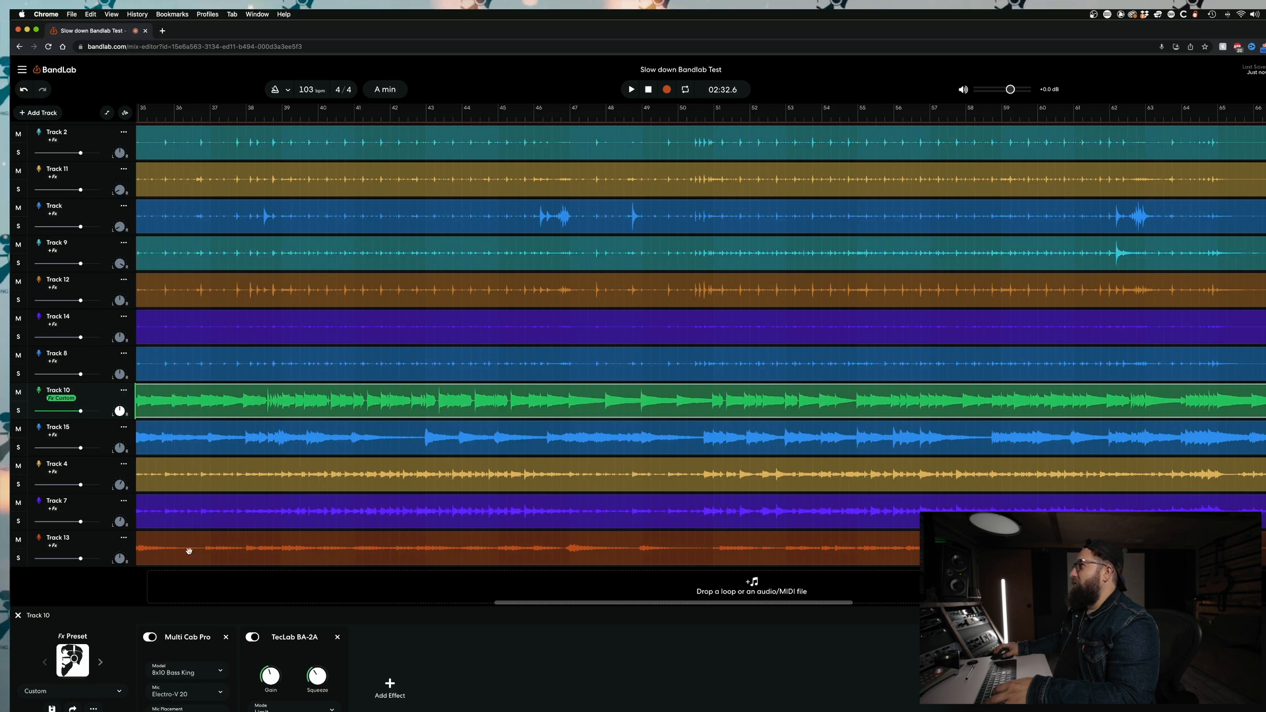
{"action": "key", "text": "space"}
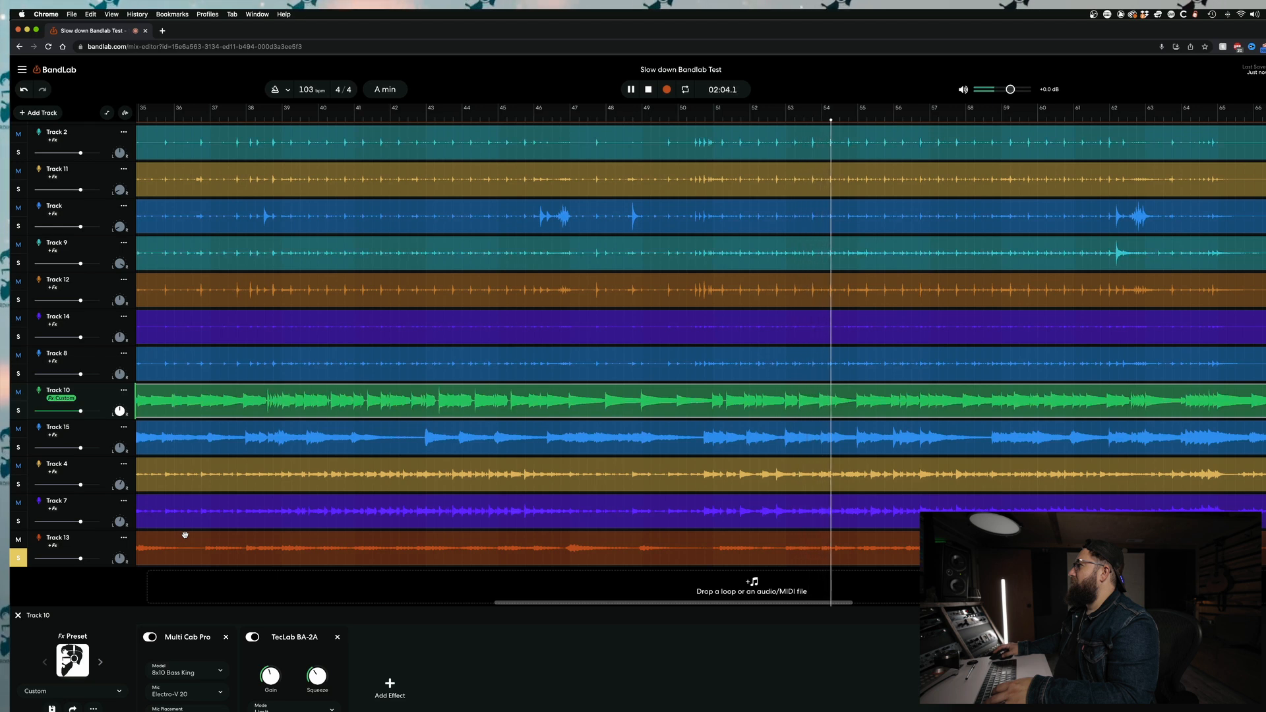
{"action": "left_click", "coordinate": [69, 552]}
{"action": "key", "text": "space"}
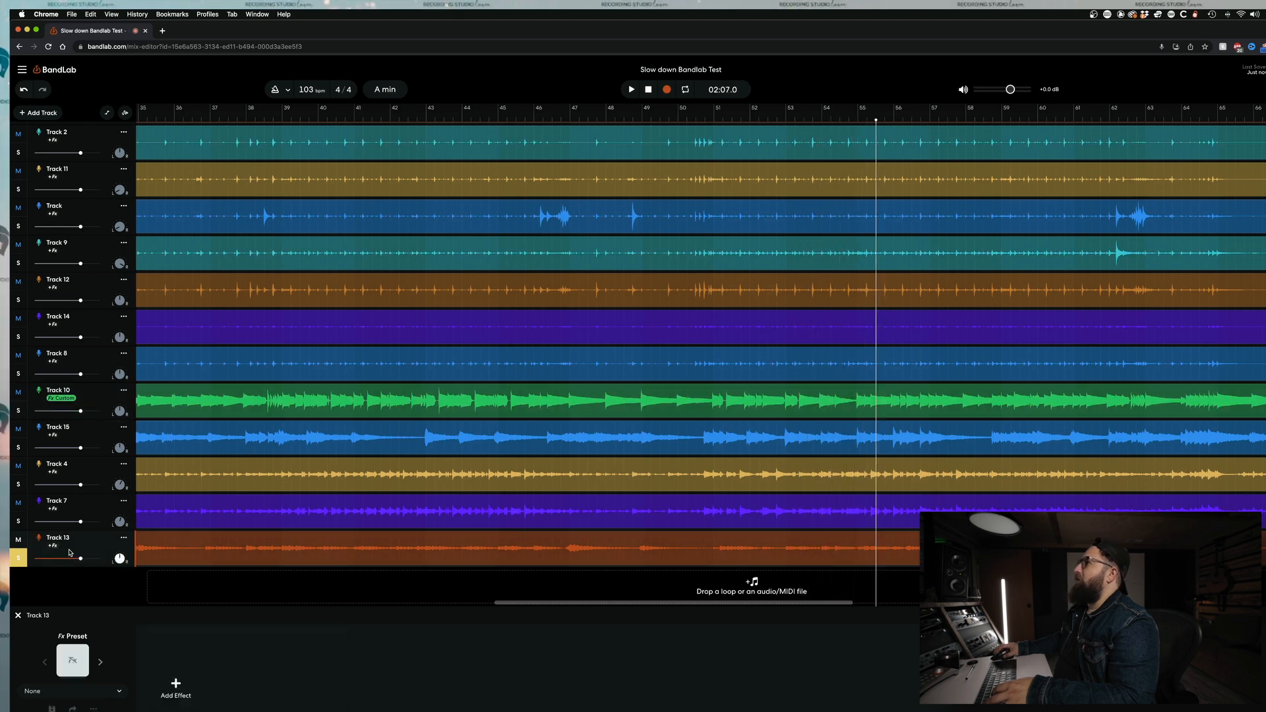
Add a Guitar Cab effect to Track 13 with the Tweed Cab model and start playback
{"action": "left_click", "coordinate": [187, 686]}
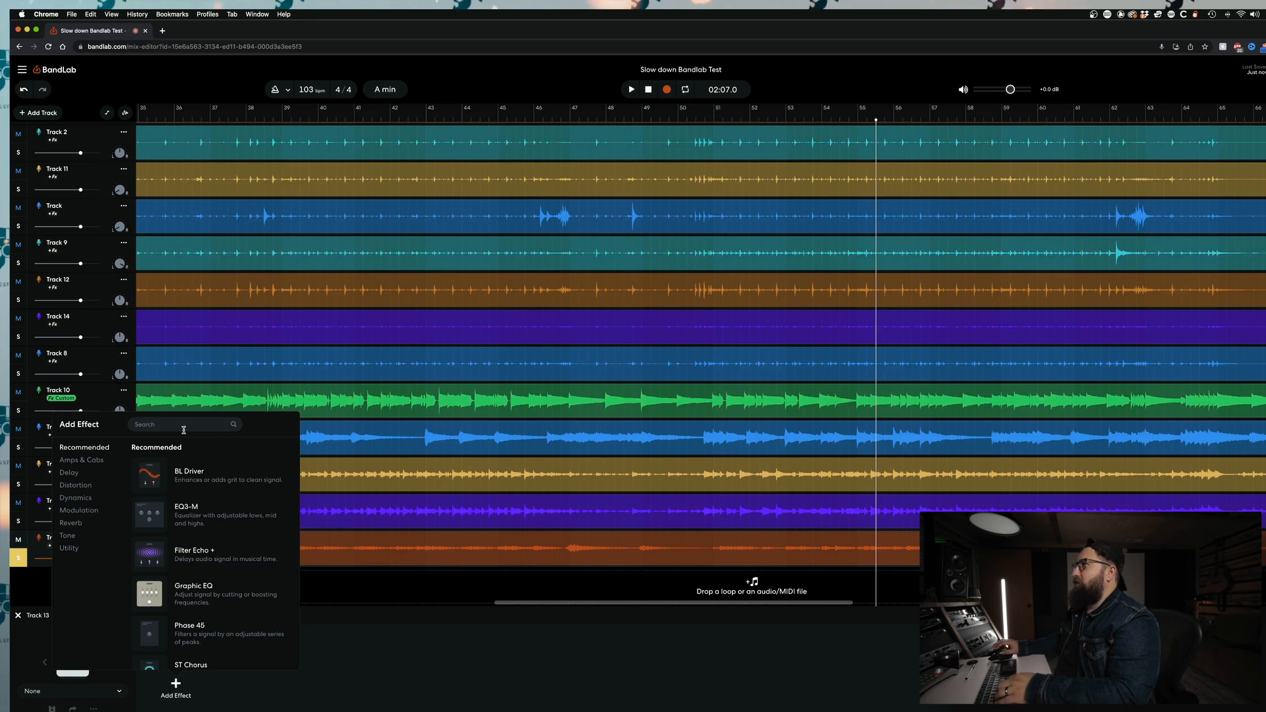
{"action": "left_click", "coordinate": [82, 459]}
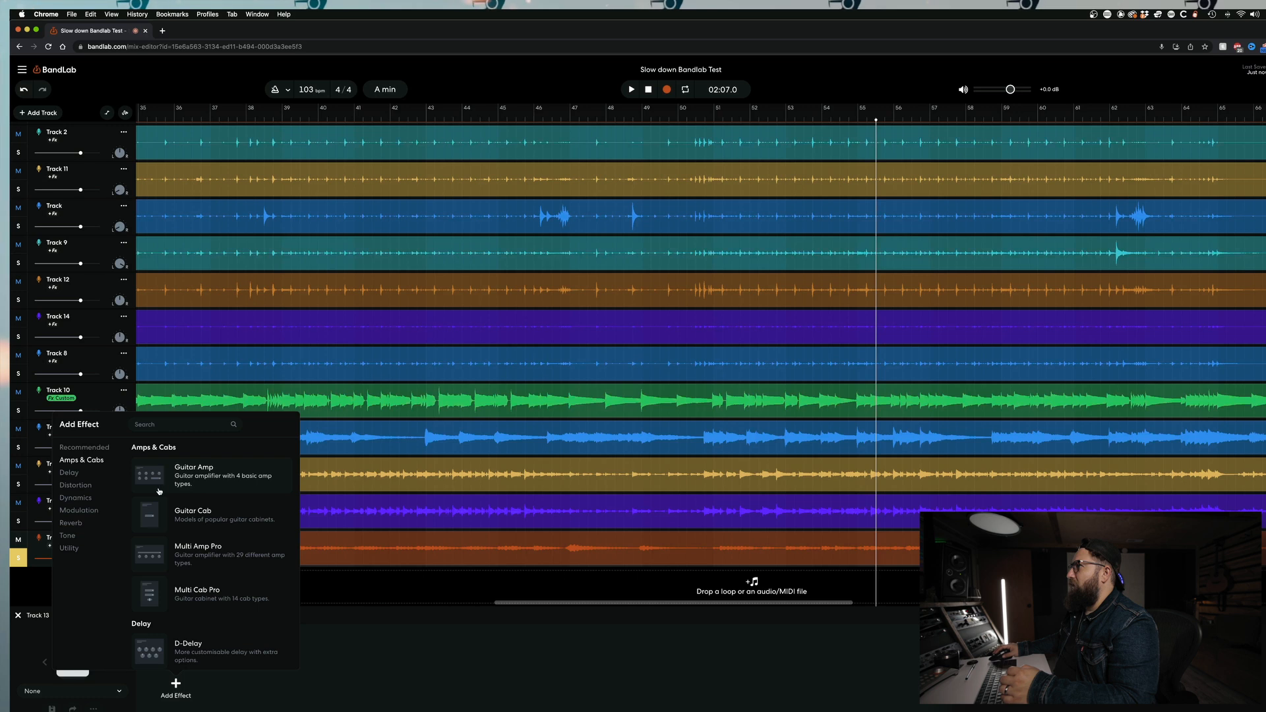
{"action": "left_click", "coordinate": [157, 524]}
{"action": "left_click", "coordinate": [187, 699]}
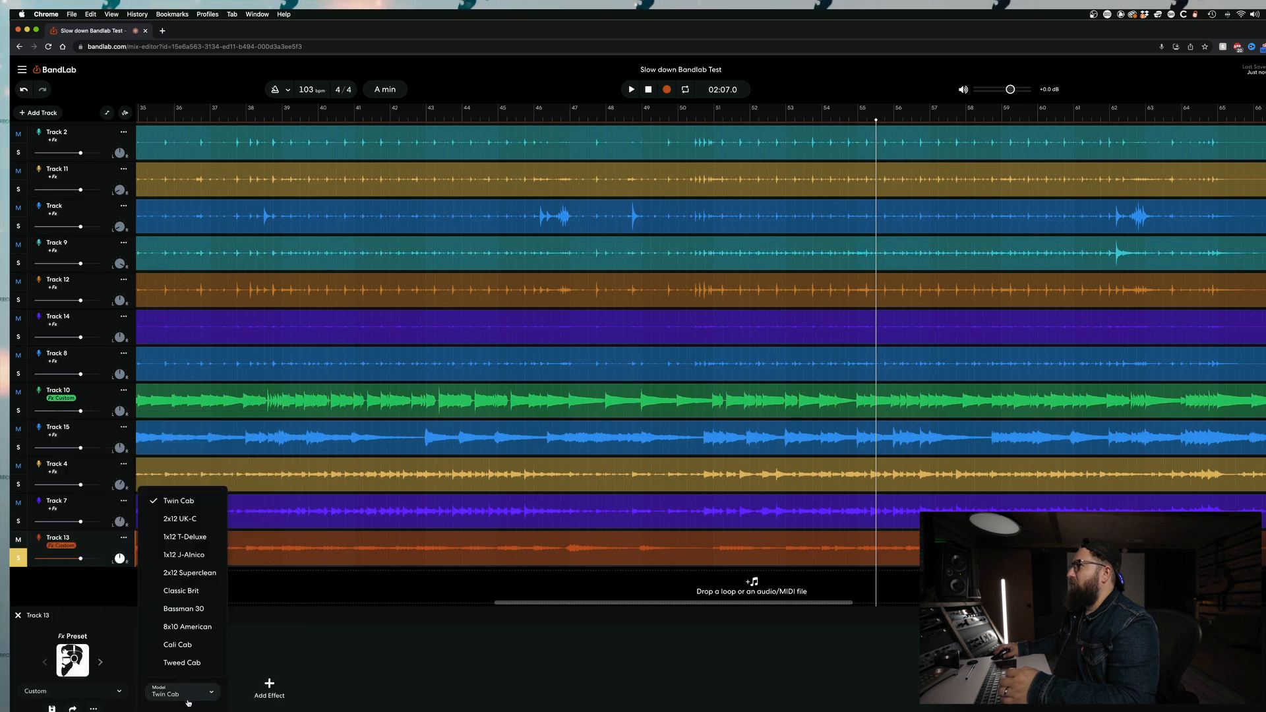
{"action": "left_click", "coordinate": [190, 664]}
{"action": "key", "text": "space"}
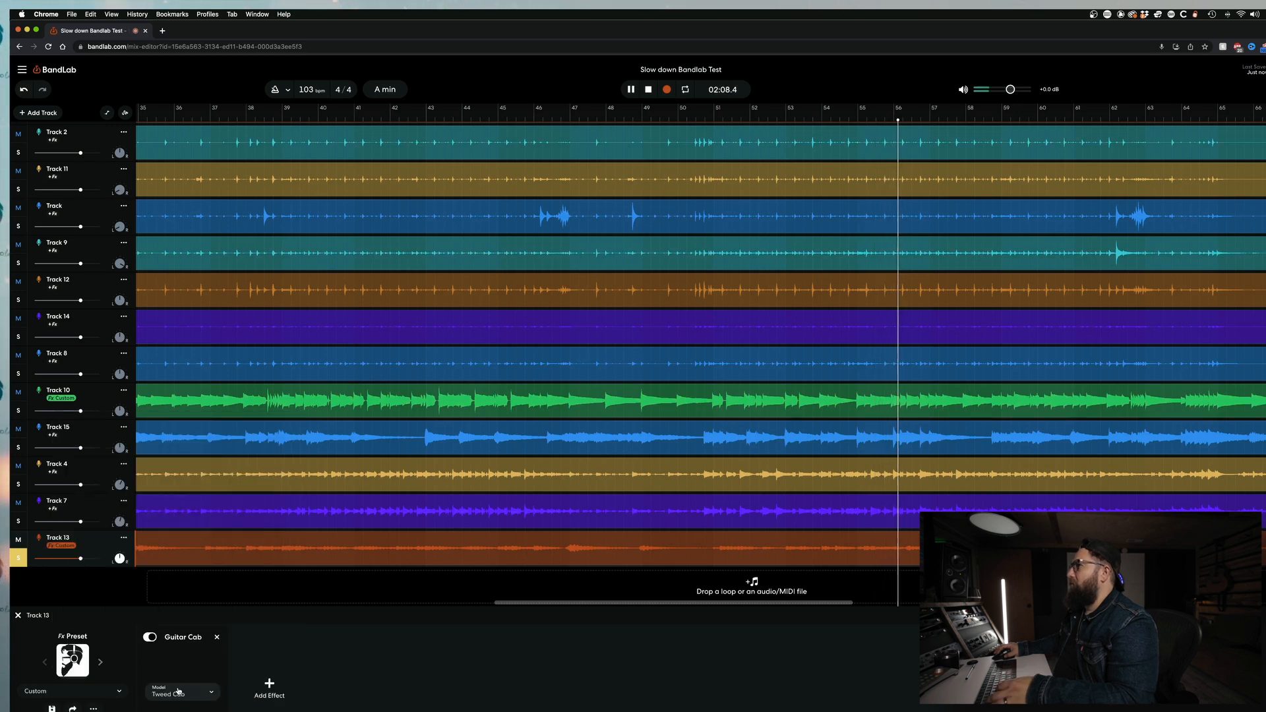
Audition the Guitar Cab's 1x12 T-Deluxe and Cali Cab models on Track 13, settle on Bassman 30, and stop playback
{"action": "left_click", "coordinate": [188, 686]}
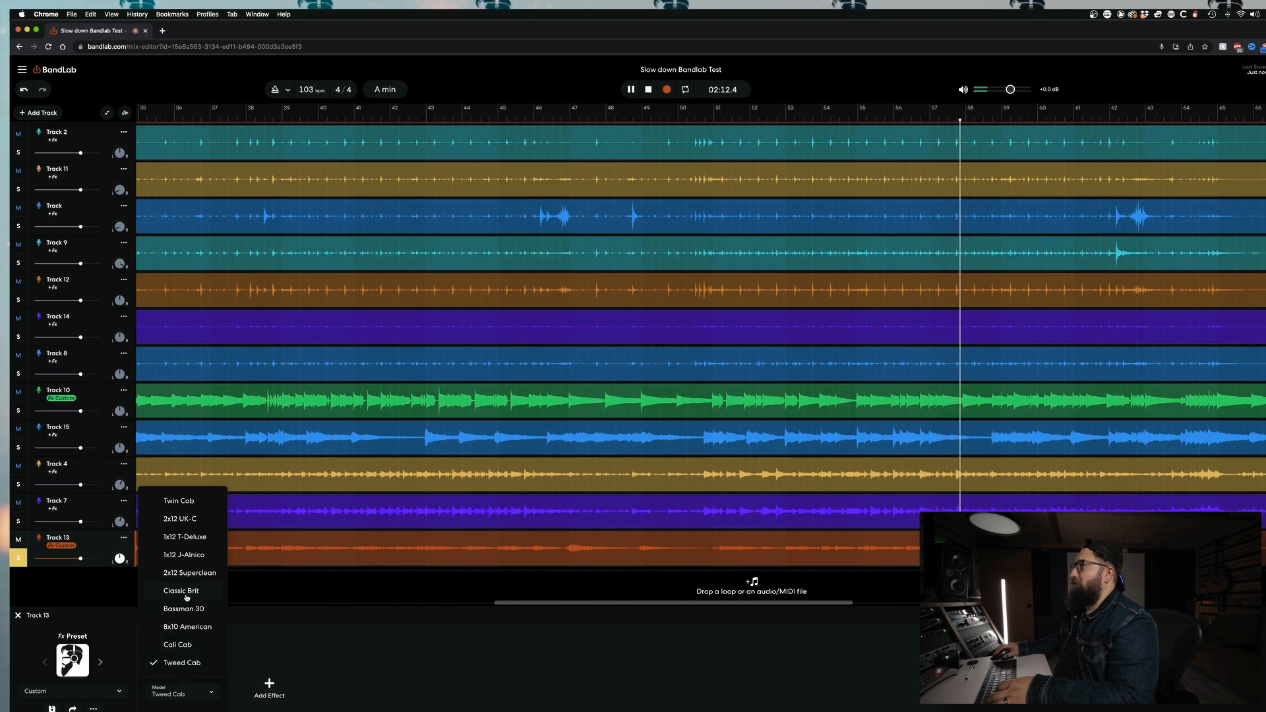
{"action": "left_click", "coordinate": [185, 537]}
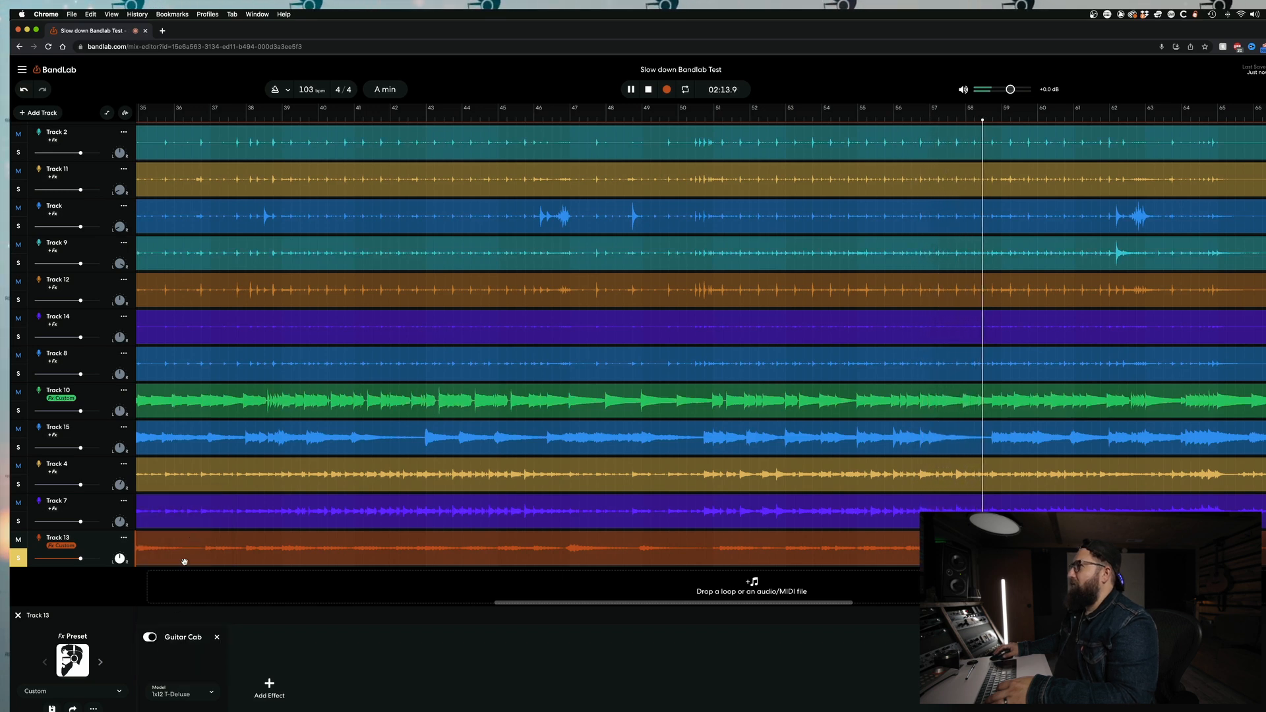
{"action": "left_click", "coordinate": [179, 692]}
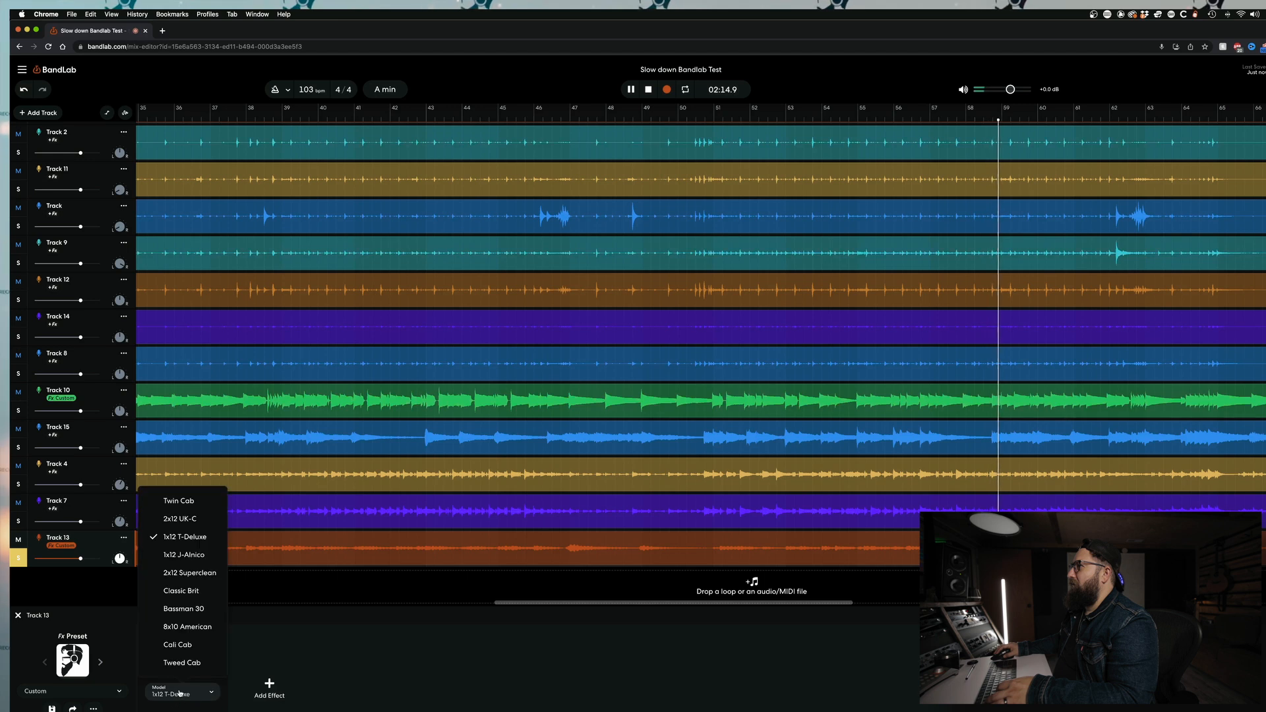
{"action": "left_click", "coordinate": [178, 645]}
{"action": "left_click", "coordinate": [179, 691]}
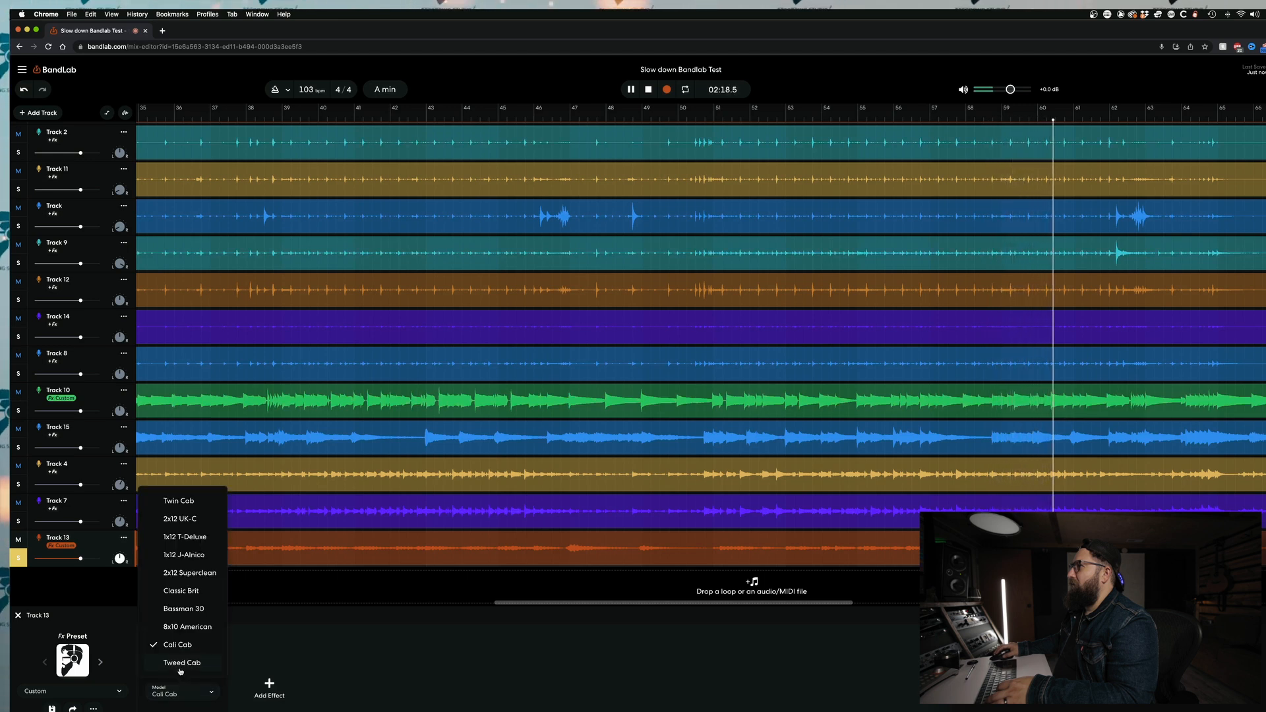
{"action": "left_click", "coordinate": [183, 609]}
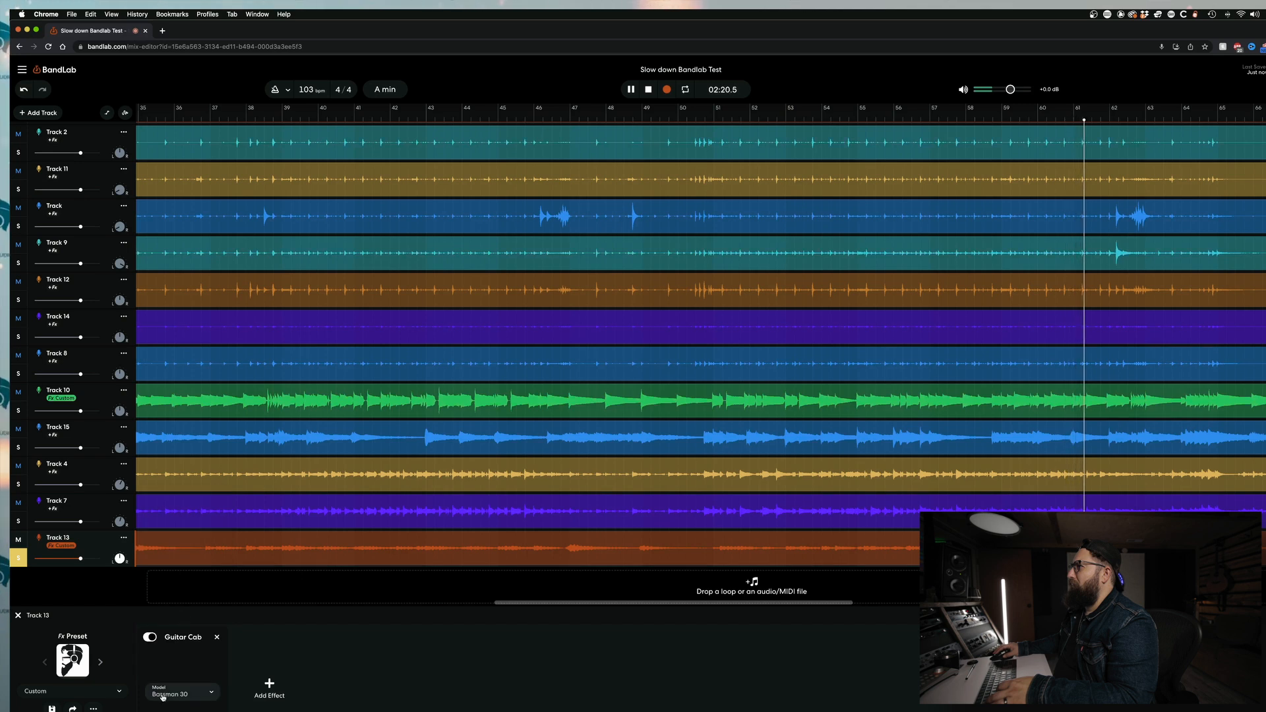
{"action": "key", "text": "space"}
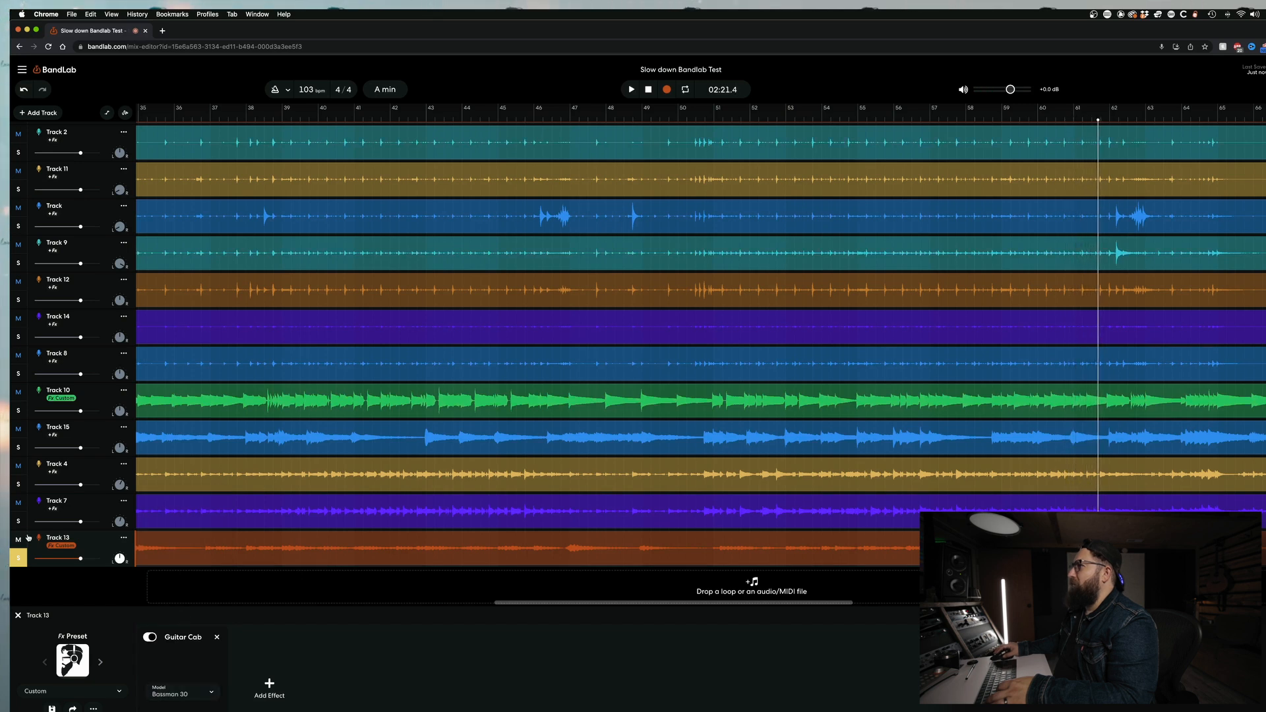
Add a BL 1176 compressor after the Guitar Cab on Track 13 and set its ratio to 4:1 during playback
{"action": "left_click", "coordinate": [269, 687]}
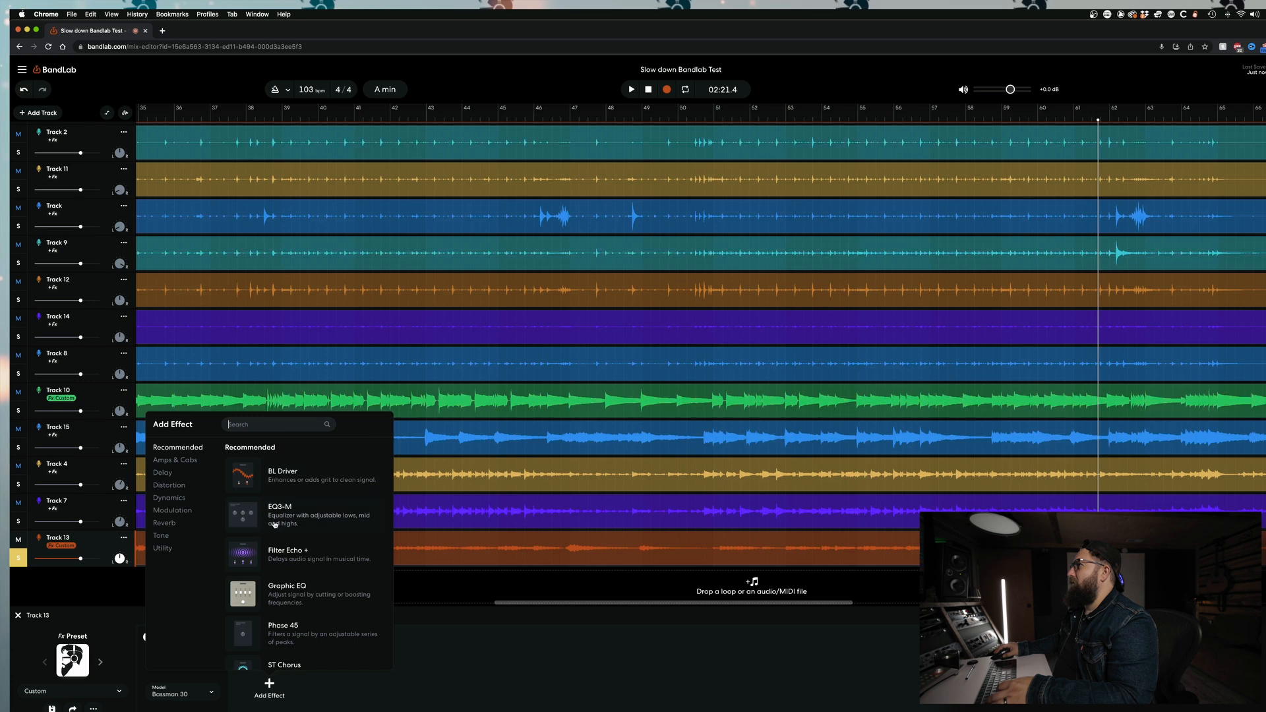
{"action": "left_click", "coordinate": [166, 486]}
{"action": "scroll", "coordinate": [259, 580], "scroll_direction": "down", "scroll_amount": 5}
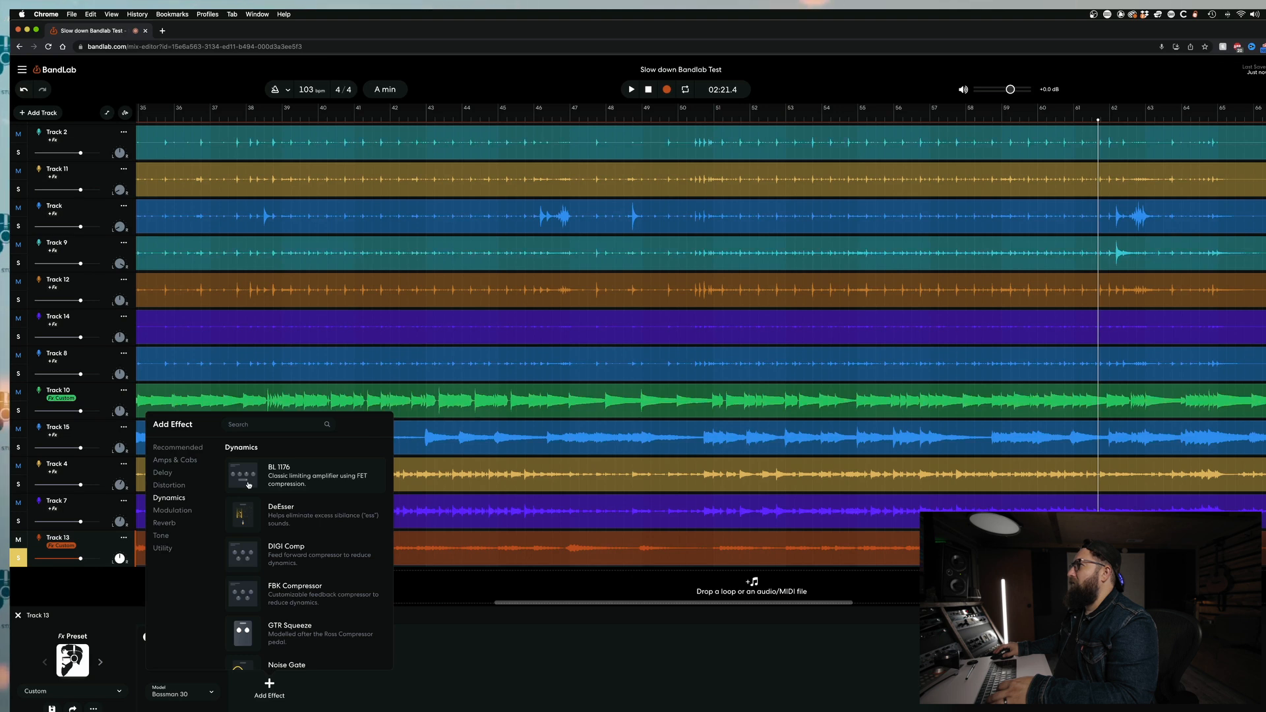
{"action": "left_click", "coordinate": [249, 485]}
{"action": "key", "text": "space"}
{"action": "left_click", "coordinate": [300, 706]}
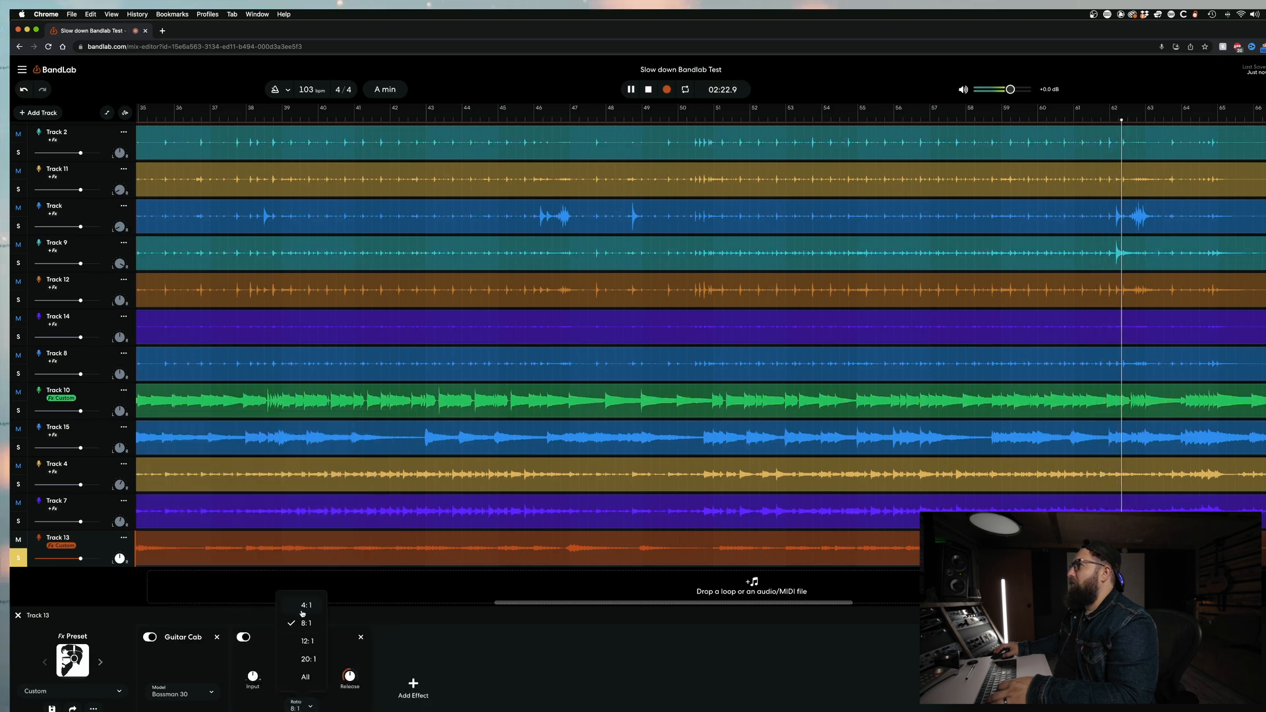
{"action": "left_click", "coordinate": [302, 613]}
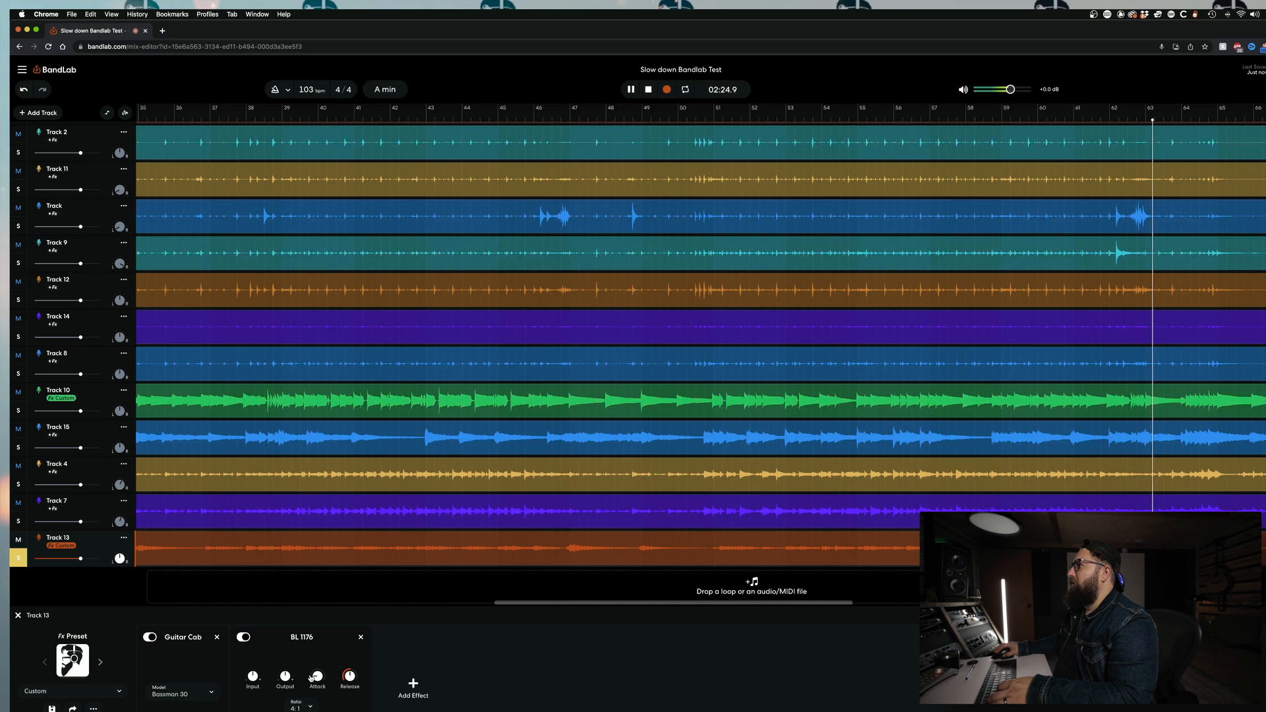
Adjust the BL 1176's attack and output during playback, and pan Track 13 to the right within the full mix
{"action": "left_click_drag", "start_coordinate": [318, 677], "coordinate": [320, 663]}
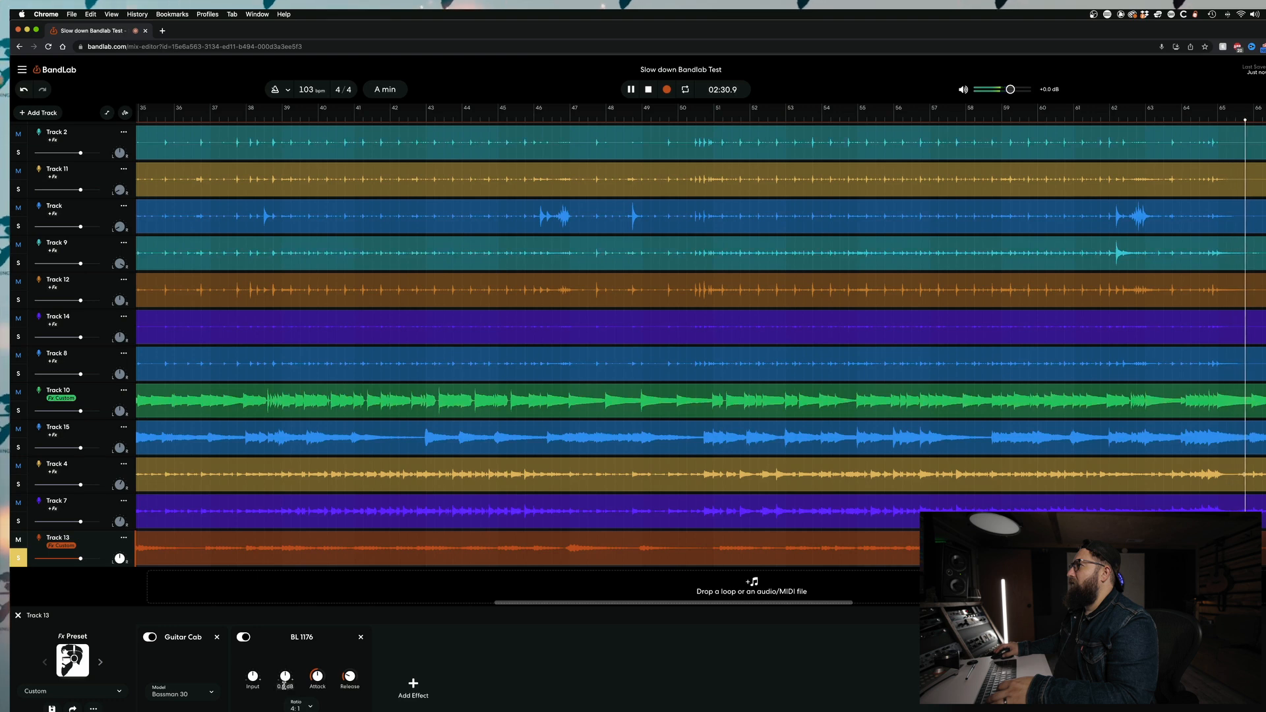
{"action": "left_click_drag", "start_coordinate": [288, 677], "coordinate": [287, 679]}
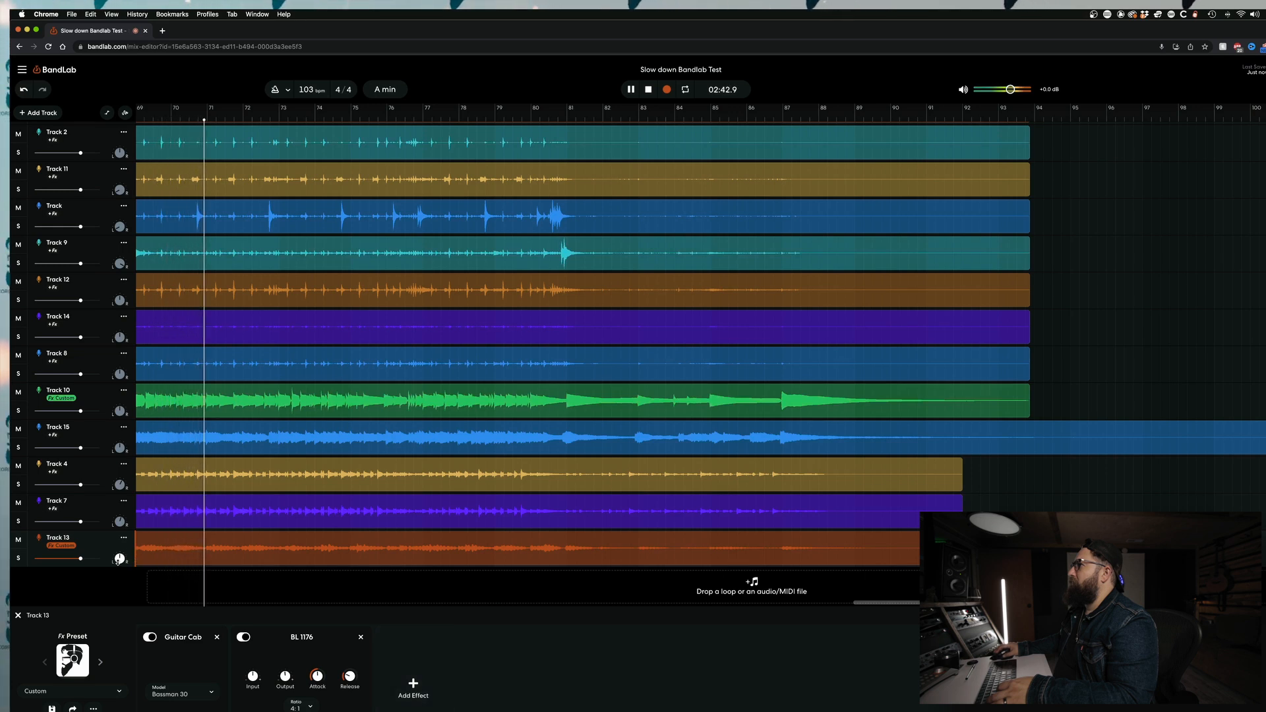
{"action": "left_click_drag", "start_coordinate": [120, 559], "coordinate": [135, 512]}
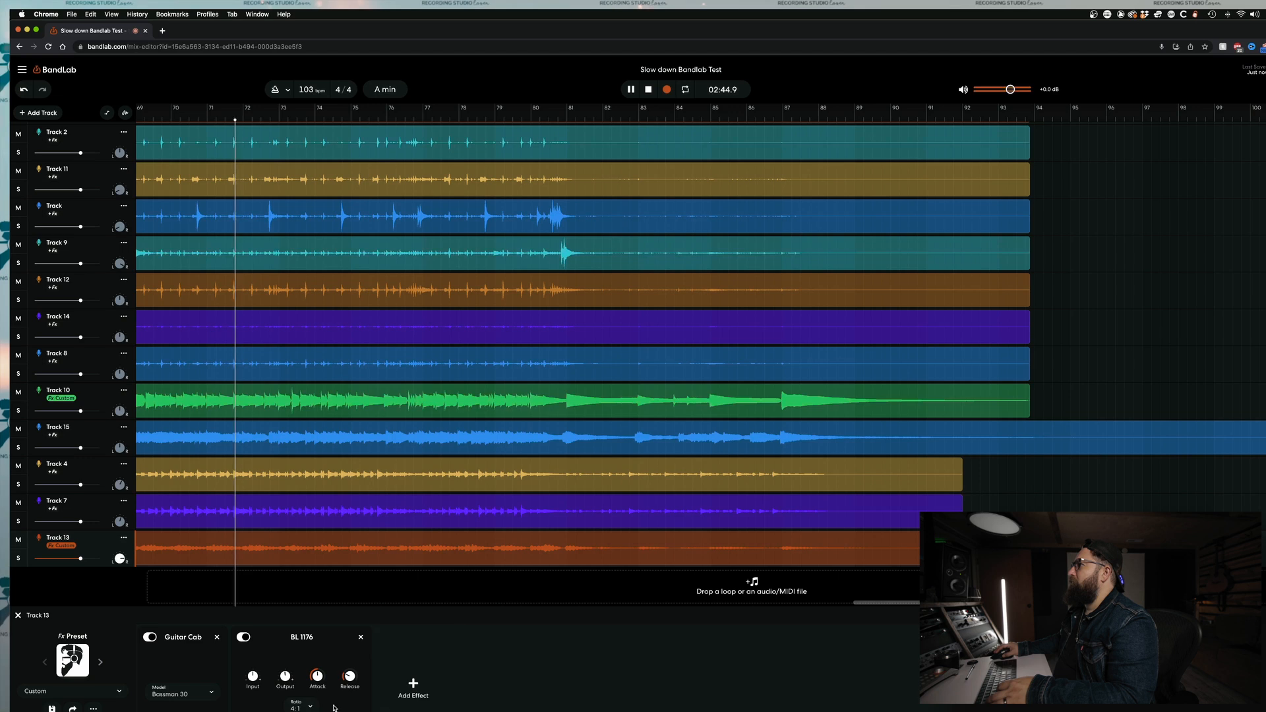
Add a Spring Reverb to Track 13, lower its intensity to about 17% while playing the track soloed, and stop playback
{"action": "left_click", "coordinate": [413, 685]}
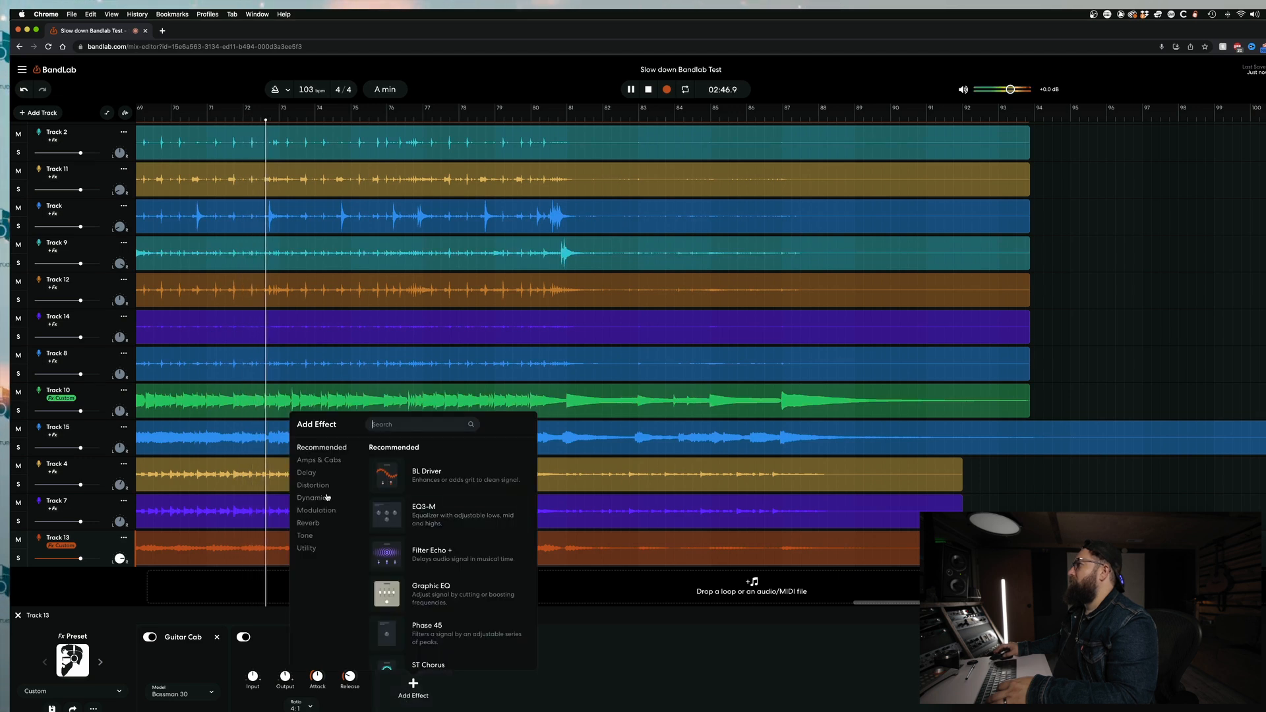
{"action": "left_click", "coordinate": [322, 524]}
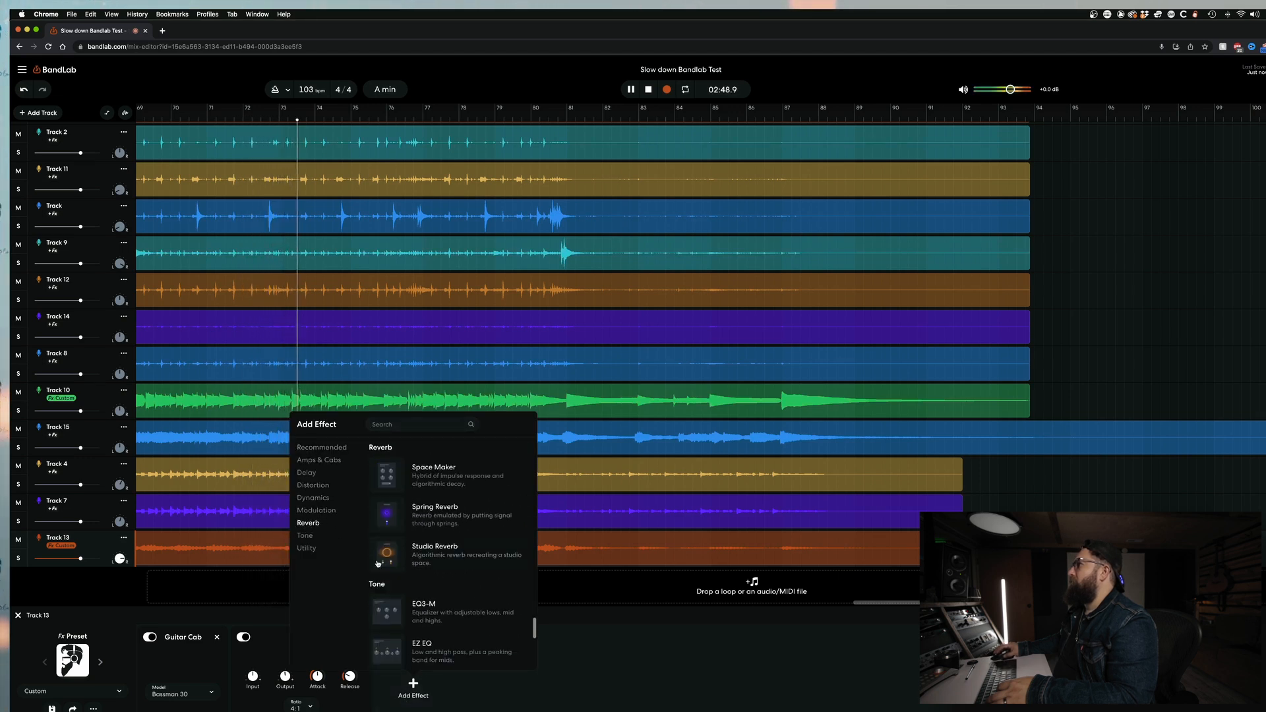
{"action": "left_click", "coordinate": [394, 514]}
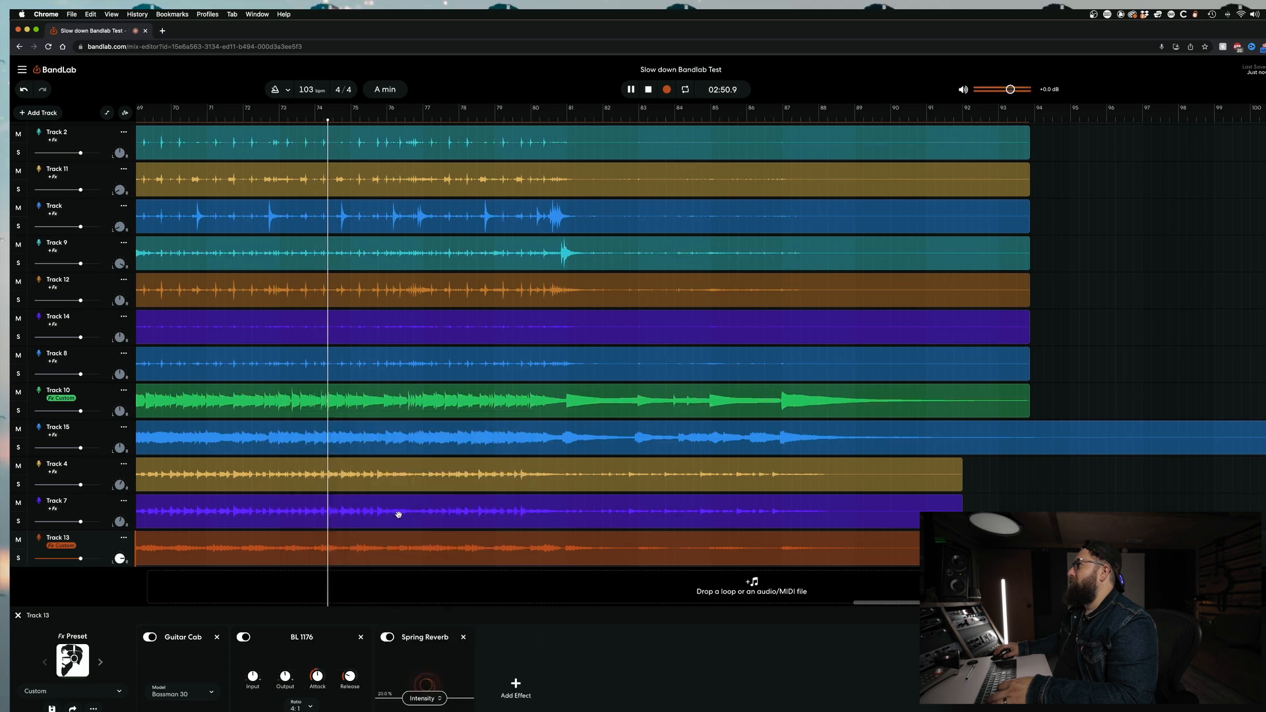
{"action": "left_click", "coordinate": [18, 558]}
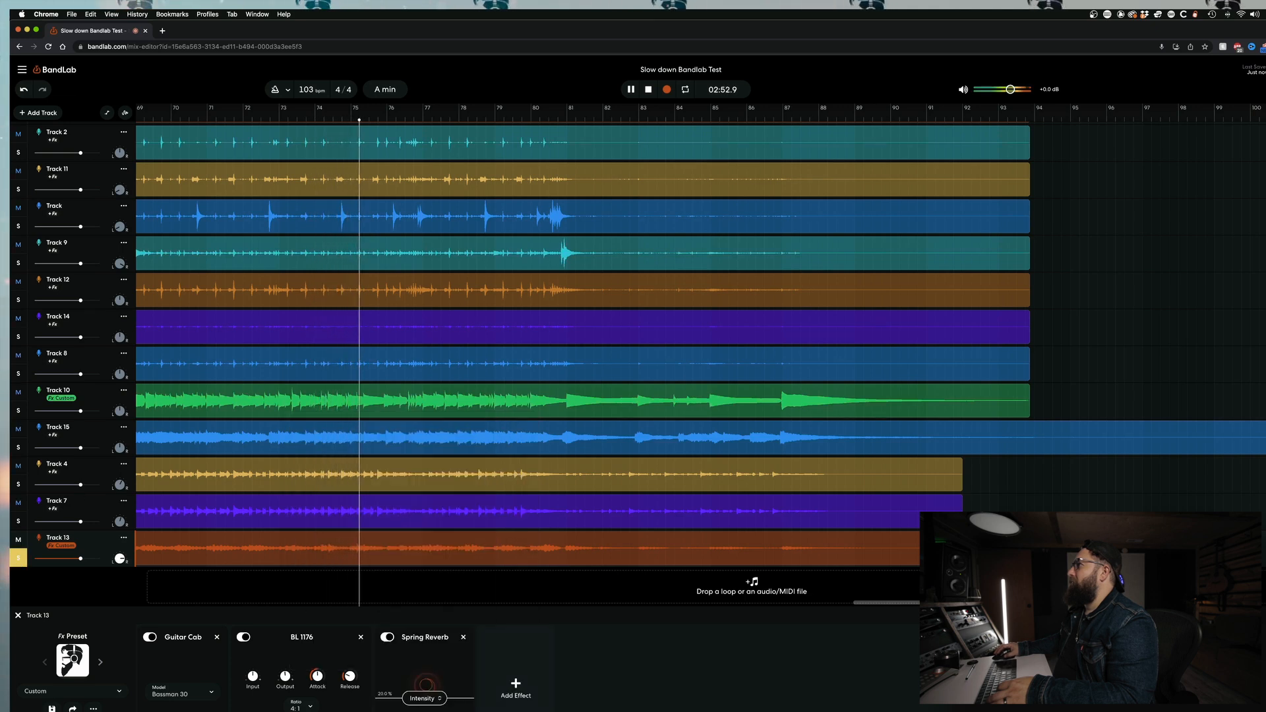
{"action": "left_click_drag", "start_coordinate": [414, 698], "coordinate": [448, 708]}
{"action": "key", "text": "space"}
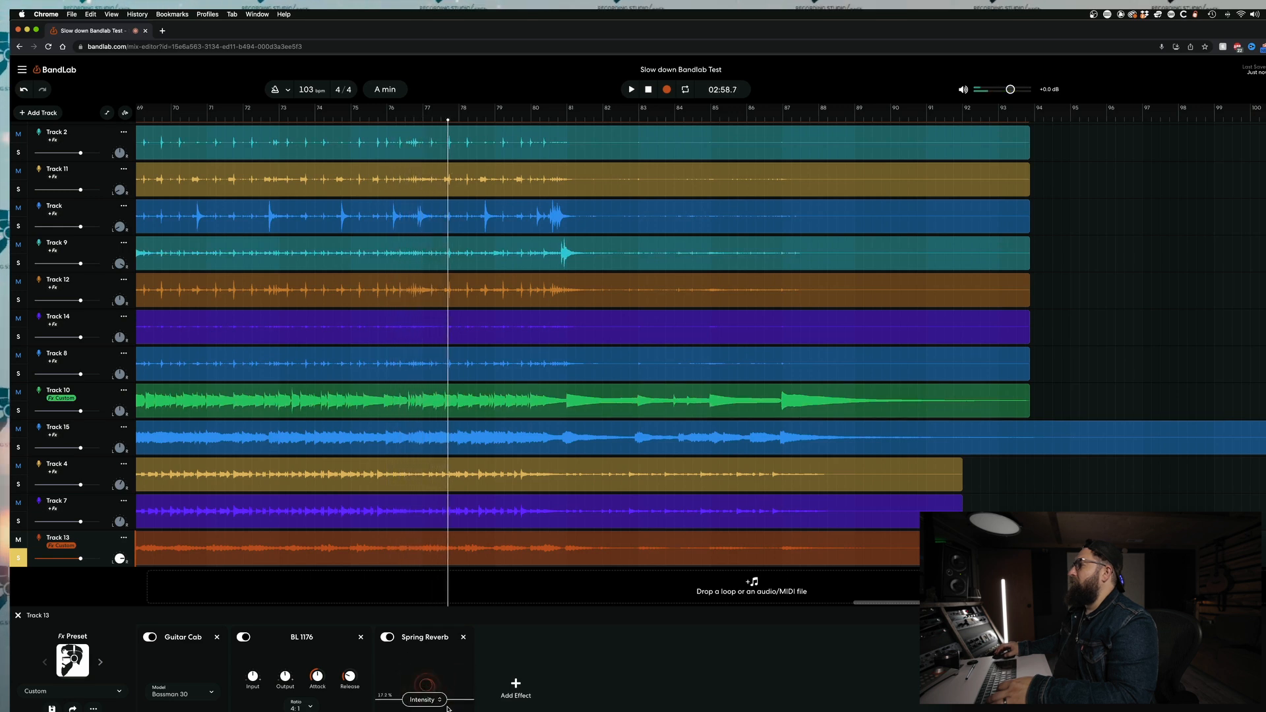
Load the Metal Tone preset from the Tones category on Track 13 and audition it briefly
{"action": "left_click", "coordinate": [509, 687]}
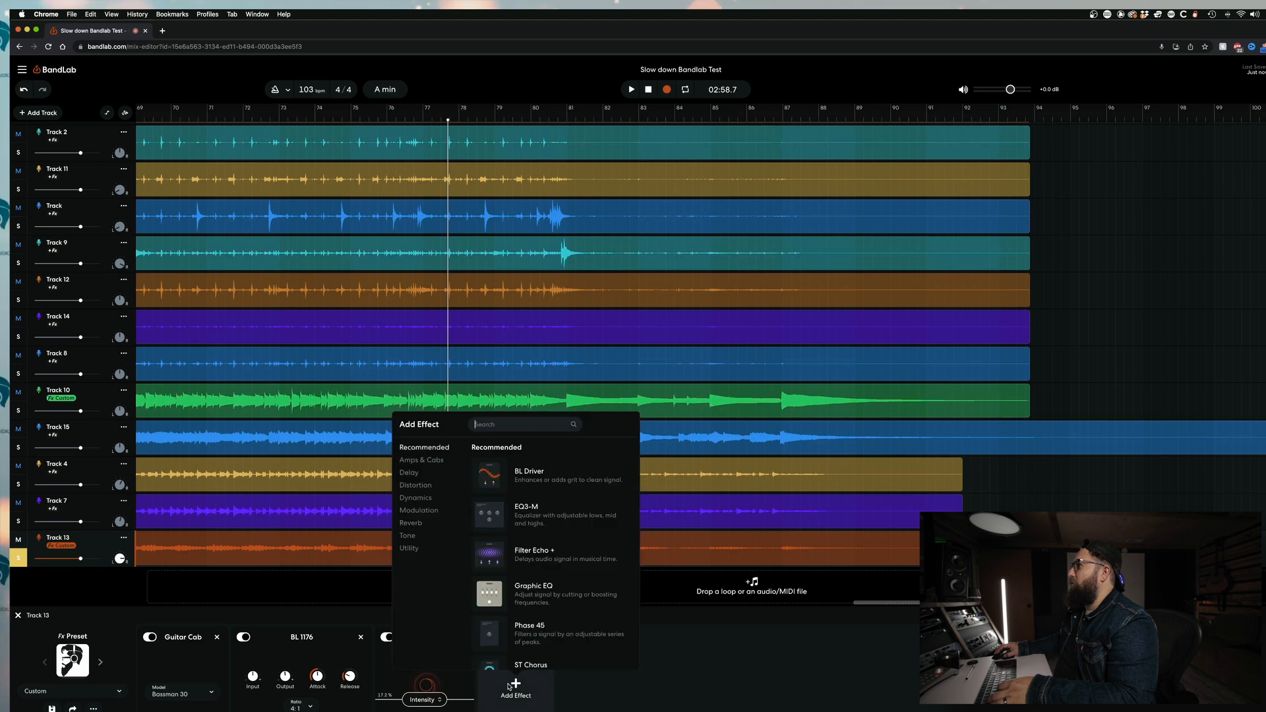
{"action": "left_click", "coordinate": [72, 690]}
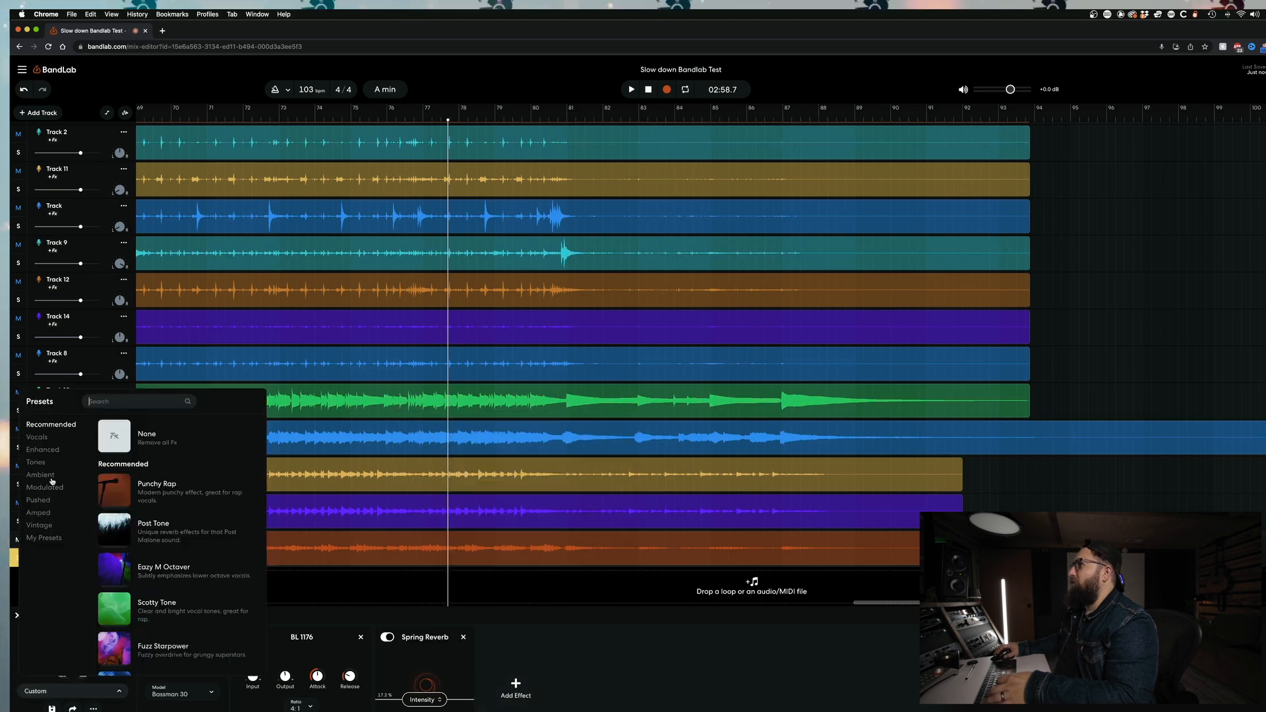
{"action": "left_click", "coordinate": [88, 455]}
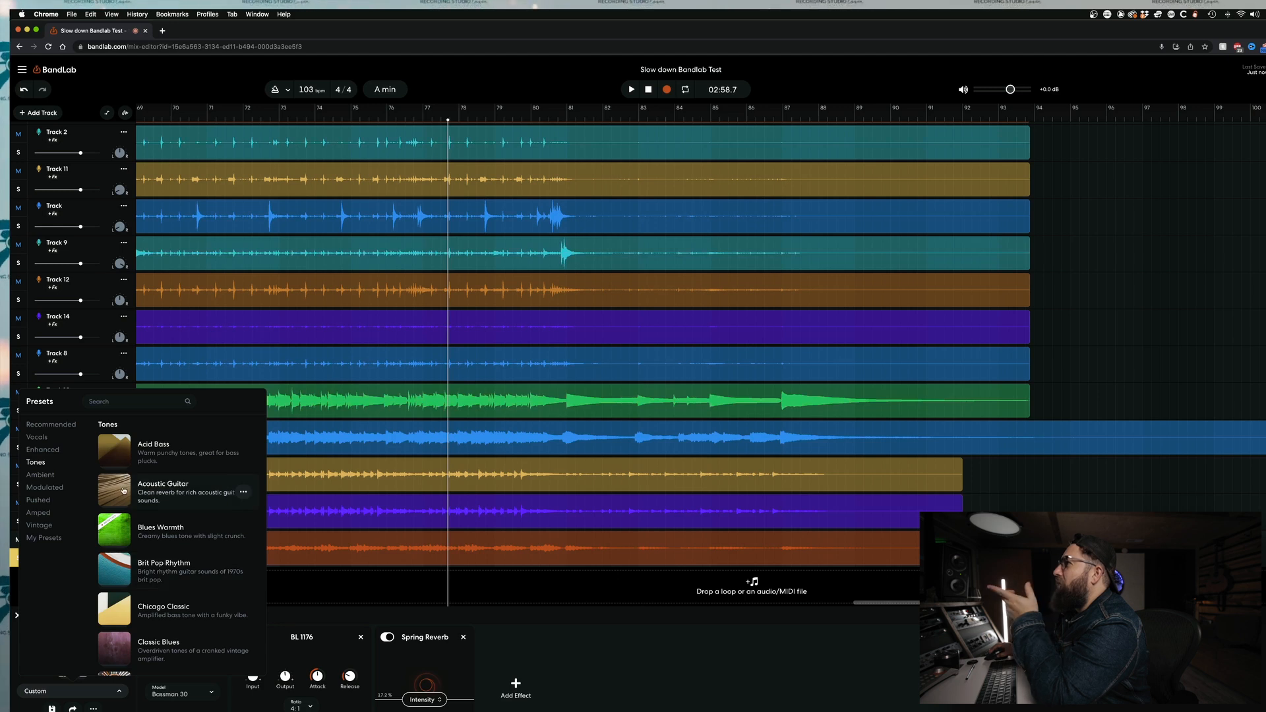
{"action": "scroll", "coordinate": [108, 595], "scroll_direction": "down", "scroll_amount": 3}
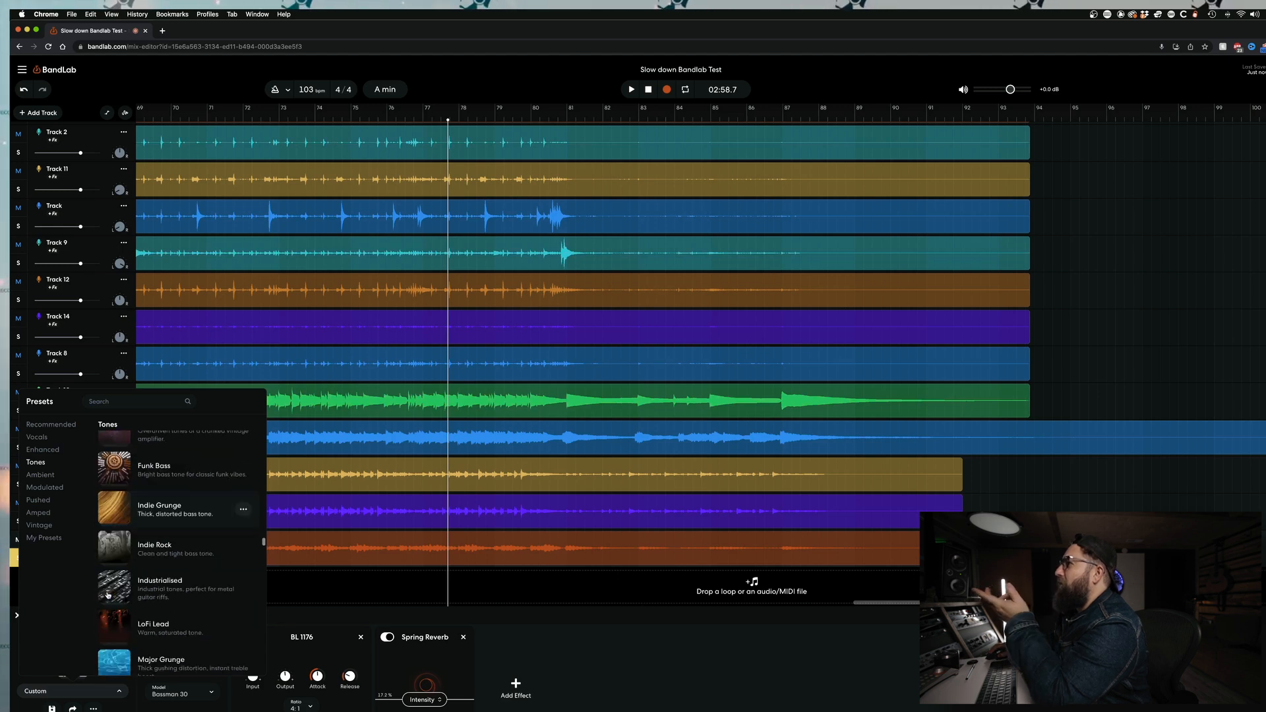
{"action": "scroll", "coordinate": [108, 594], "scroll_direction": "down", "scroll_amount": 5}
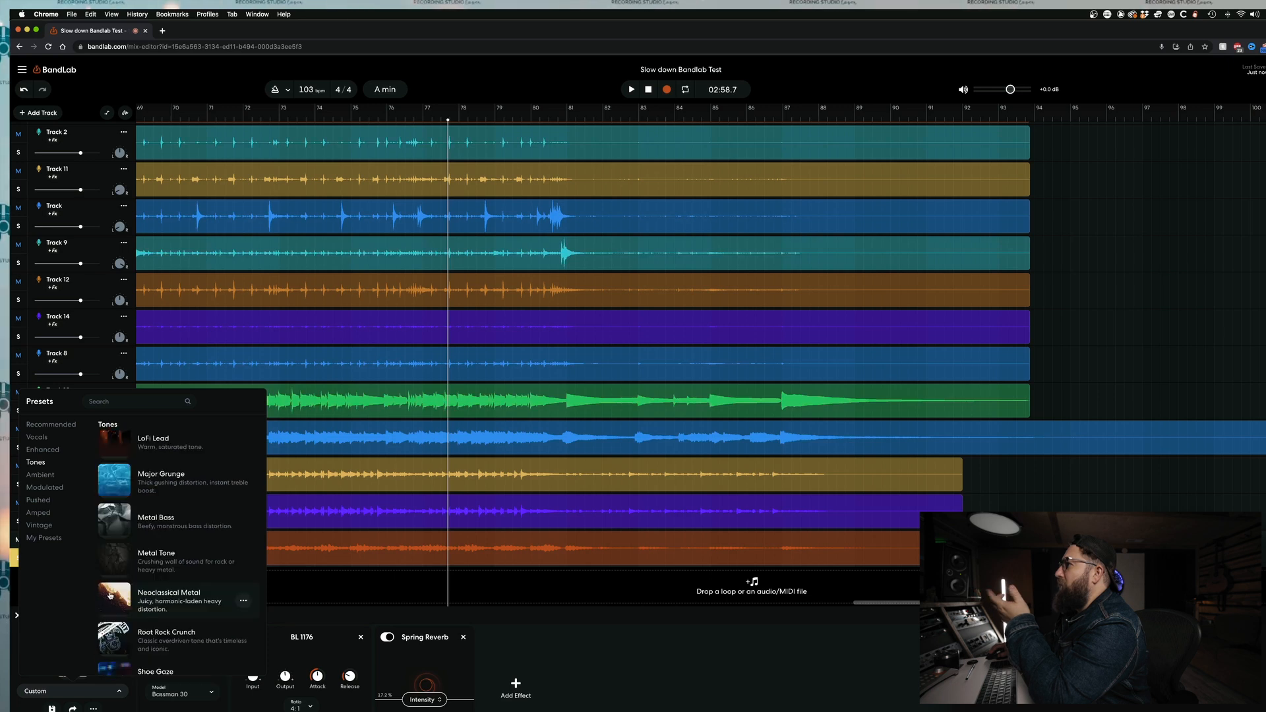
{"action": "left_click", "coordinate": [112, 558]}
{"action": "left_click", "coordinate": [644, 438]}
{"action": "key", "text": "space"}
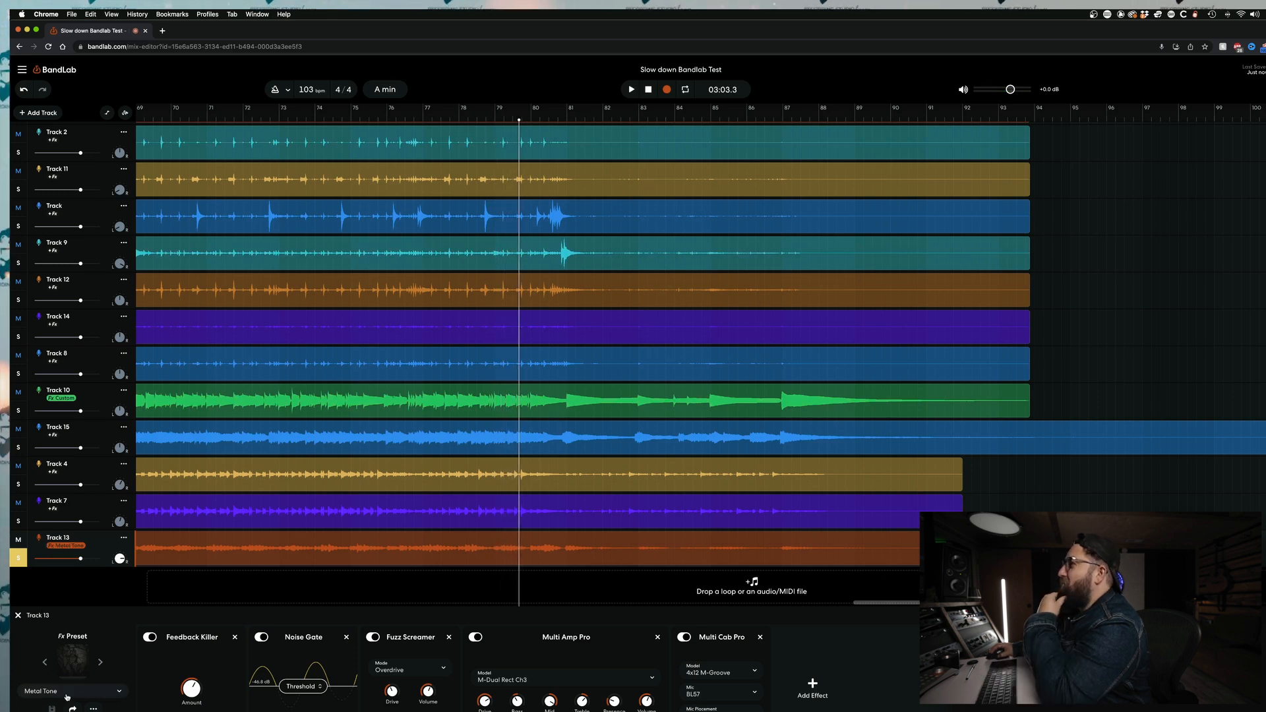
Replace Track 13's effect preset with Shoe Gaze and audition a short passage
{"action": "left_click", "coordinate": [67, 696]}
{"action": "scroll", "coordinate": [108, 589], "scroll_direction": "down", "scroll_amount": 2}
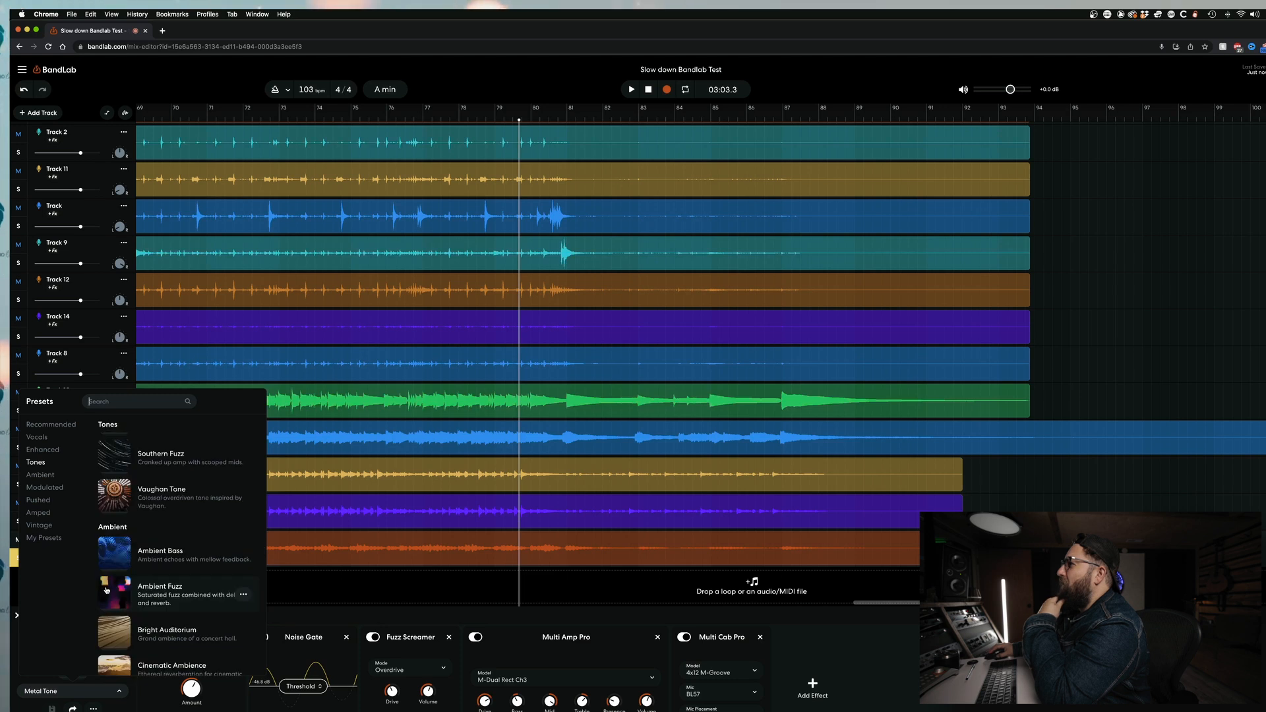
{"action": "left_click", "coordinate": [107, 590]}
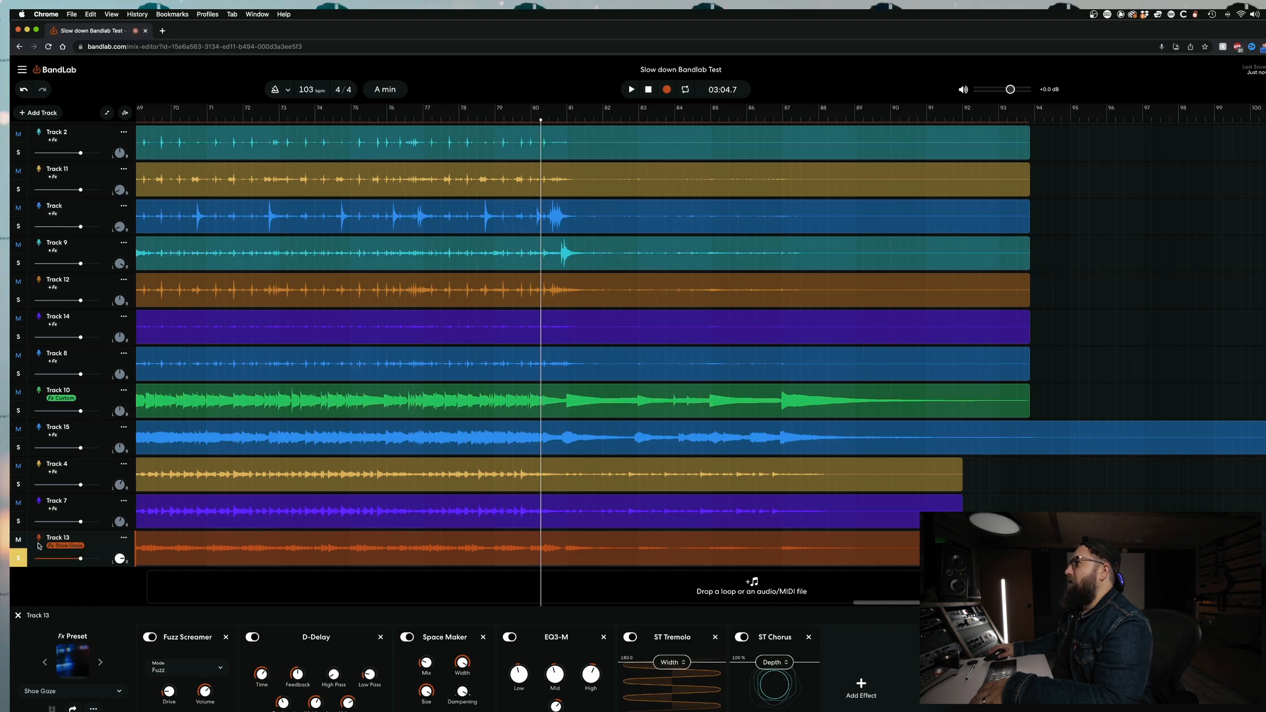
Replace Track 13's effect preset with Blues Warmth from the Tones category
{"action": "left_click", "coordinate": [69, 691]}
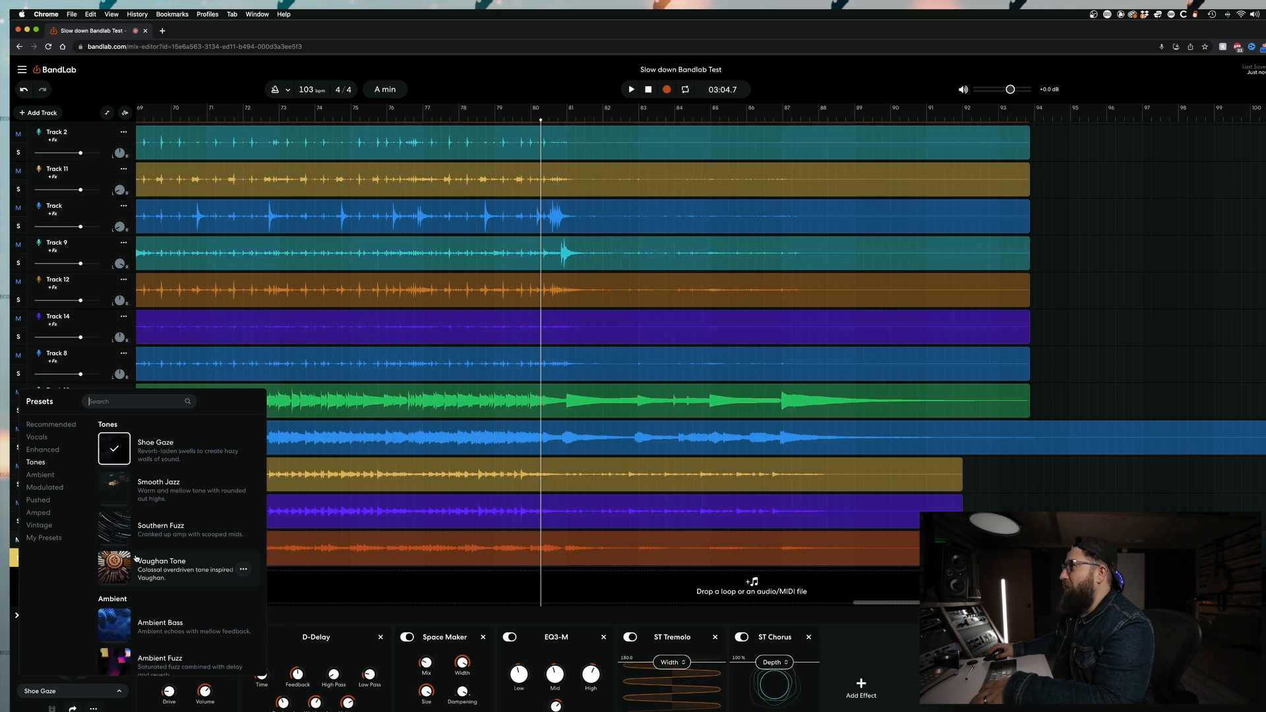
{"action": "scroll", "coordinate": [152, 560], "scroll_direction": "down", "scroll_amount": 10}
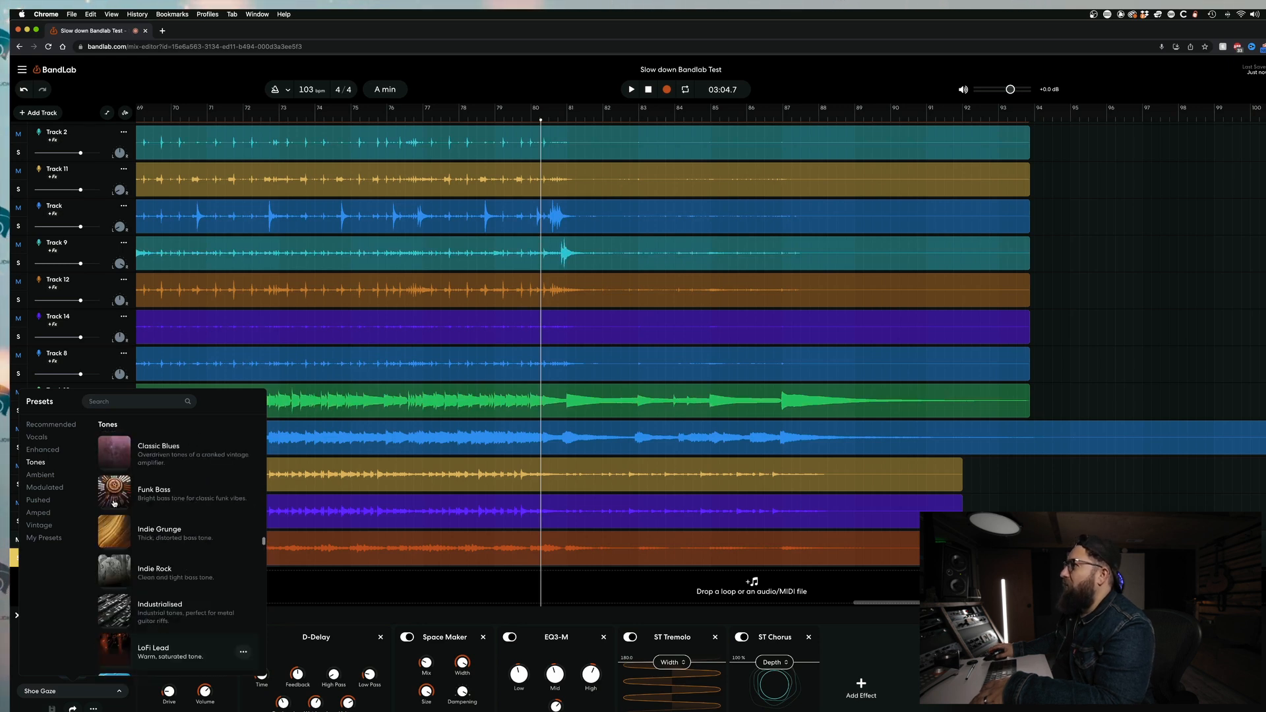
{"action": "scroll", "coordinate": [114, 503], "scroll_direction": "up", "scroll_amount": 1}
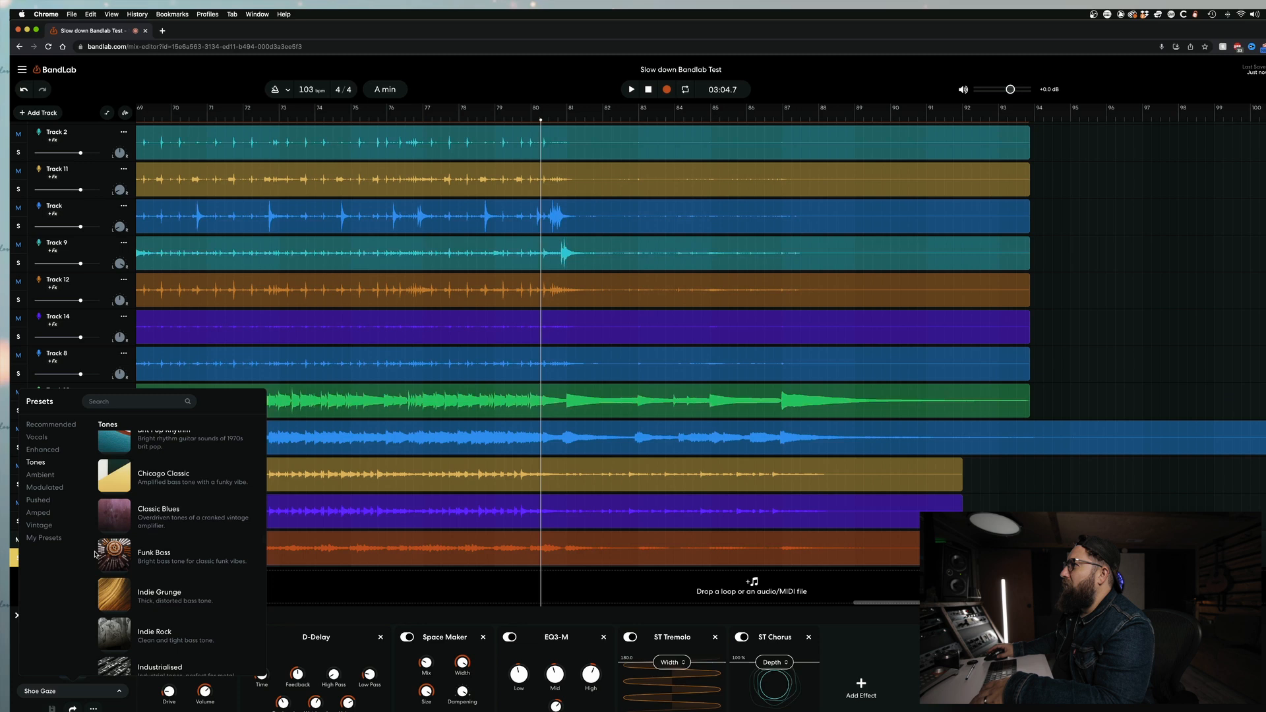
{"action": "left_click", "coordinate": [113, 524]}
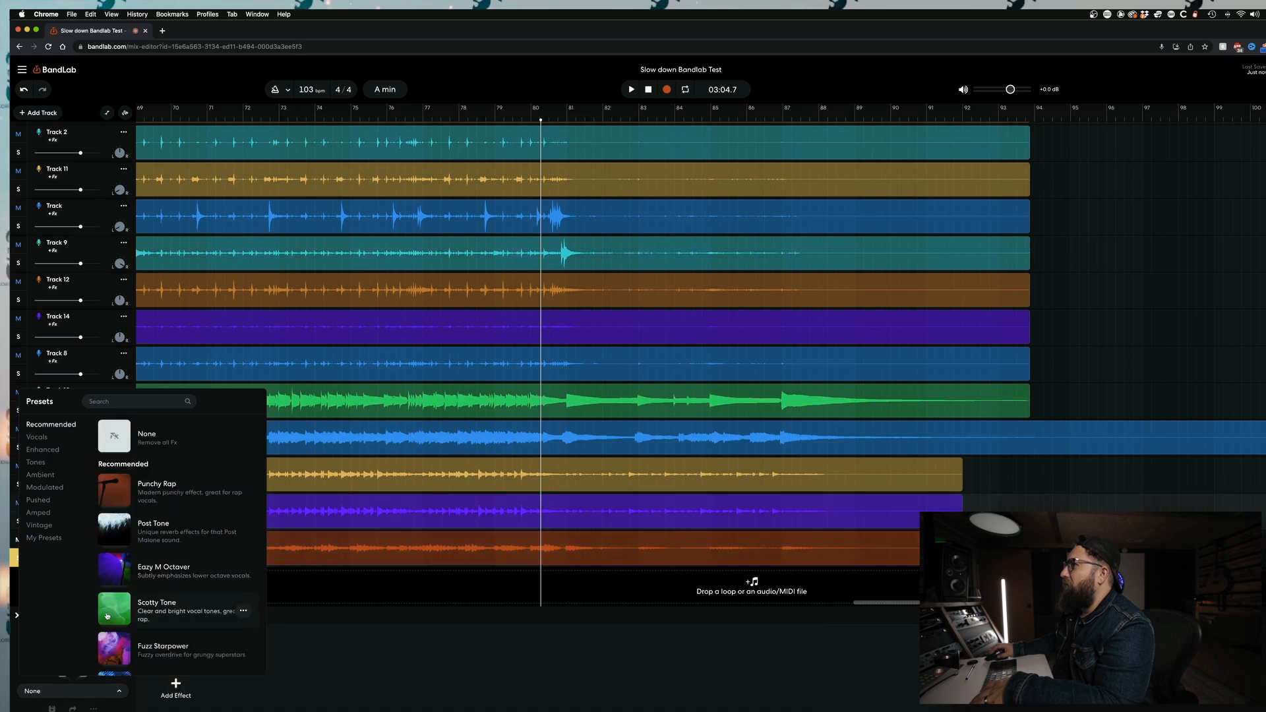
Load the Ambient Fuzz preset on Track 7 and lower the Fuzz Screamer's volume during playback, then stop
{"action": "left_click", "coordinate": [40, 475]}
{"action": "left_click", "coordinate": [149, 669]}
{"action": "key", "text": "space"}
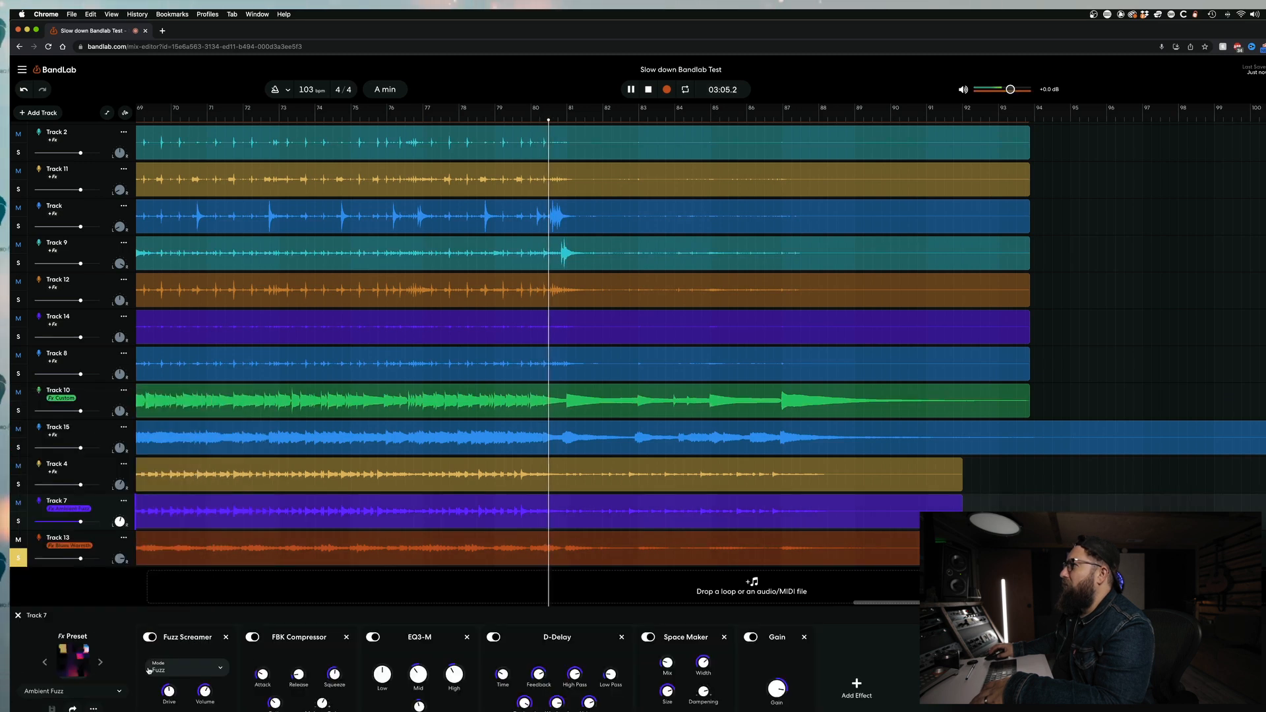
{"action": "left_click_drag", "start_coordinate": [209, 697], "coordinate": [205, 700]}
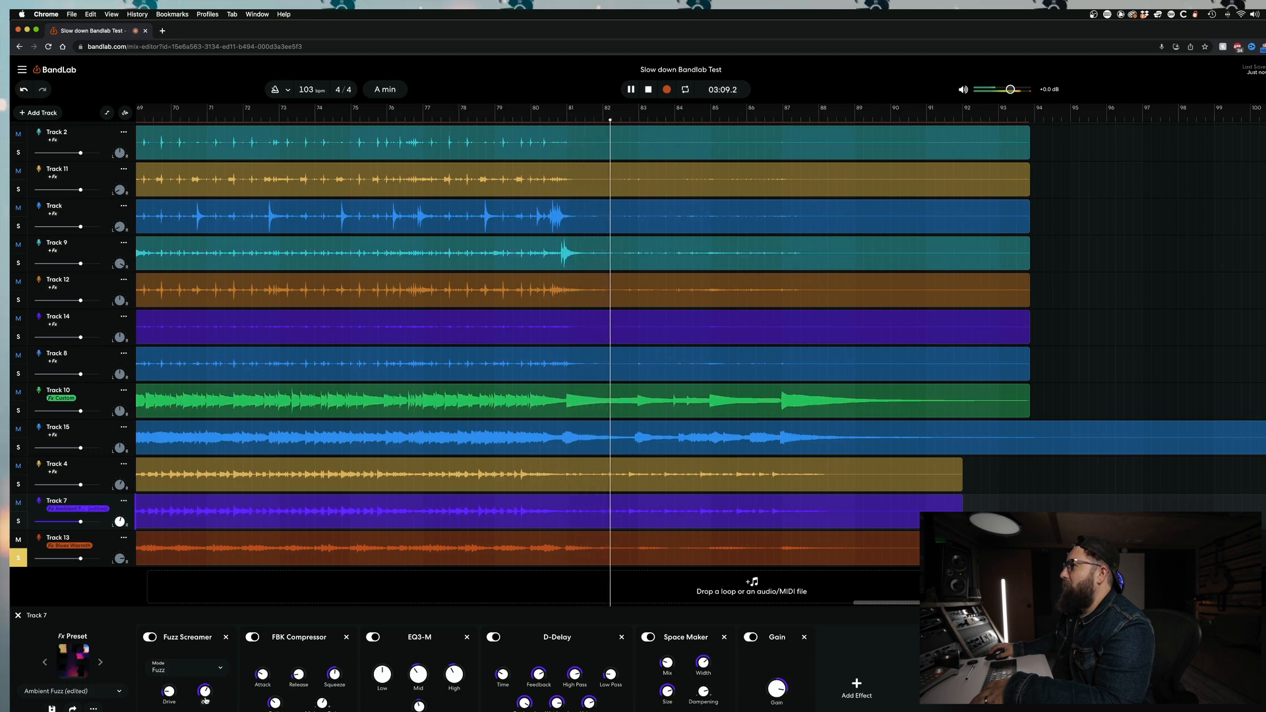
{"action": "left_click_drag", "start_coordinate": [205, 698], "coordinate": [204, 703]}
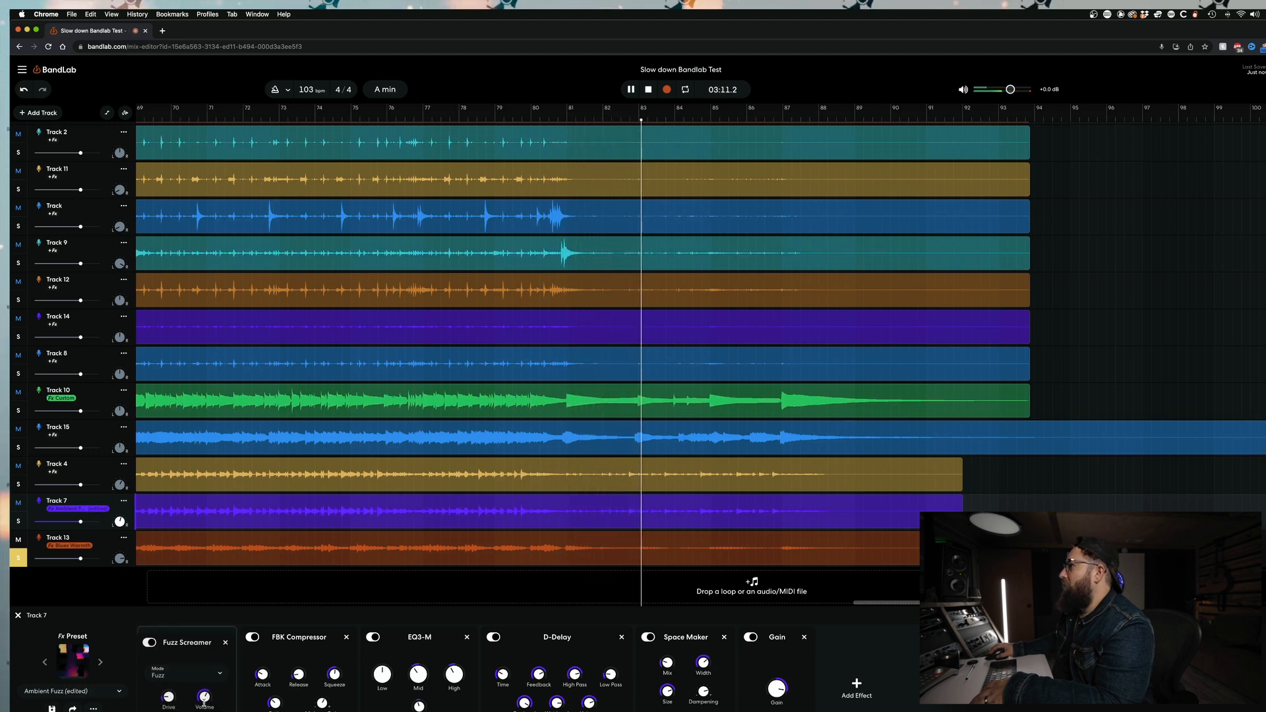
{"action": "key", "text": "space"}
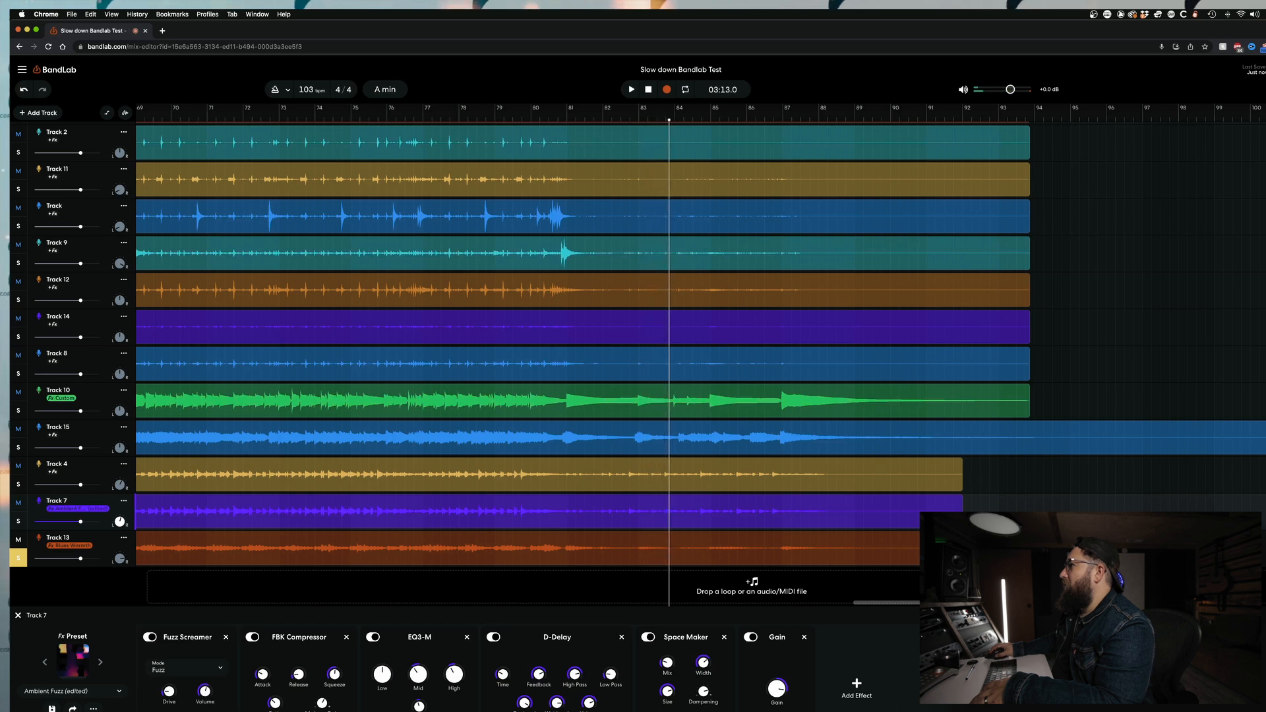
Add a Multi Cab Pro effect to Track 7 and set its cabinet model to 1x12 American Deluxe
{"action": "left_click", "coordinate": [856, 688]}
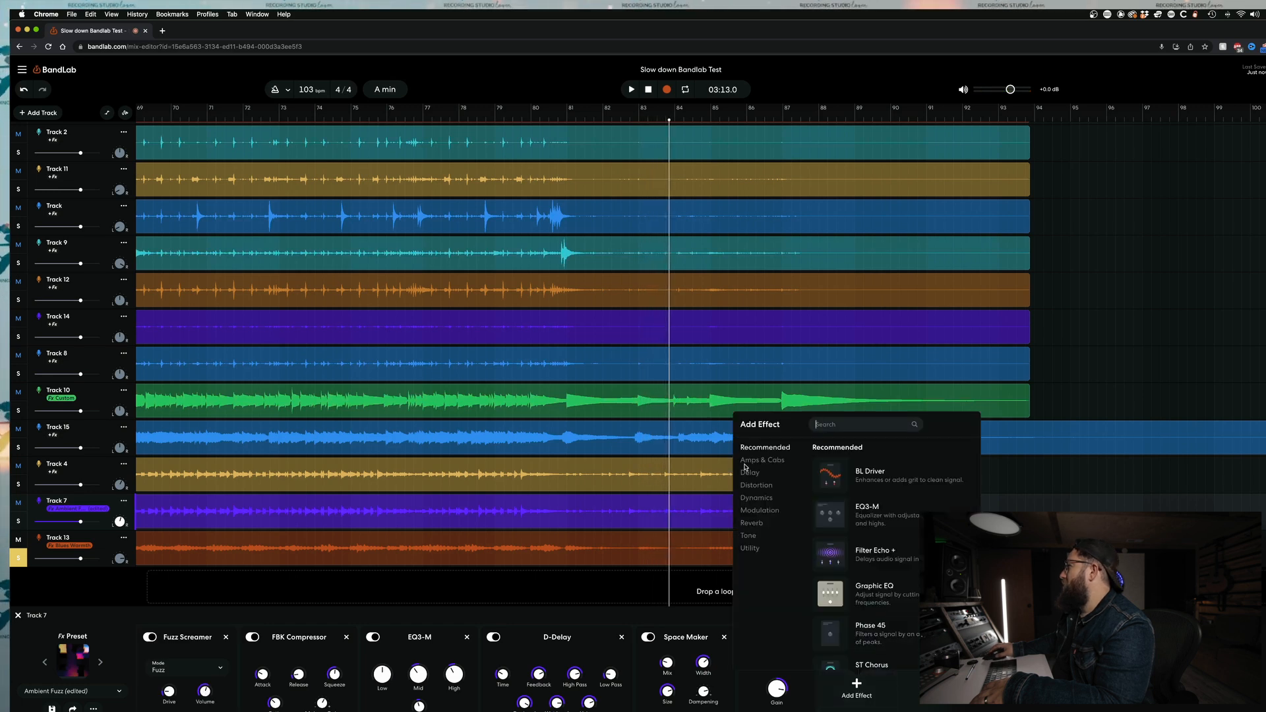
{"action": "left_click", "coordinate": [746, 461]}
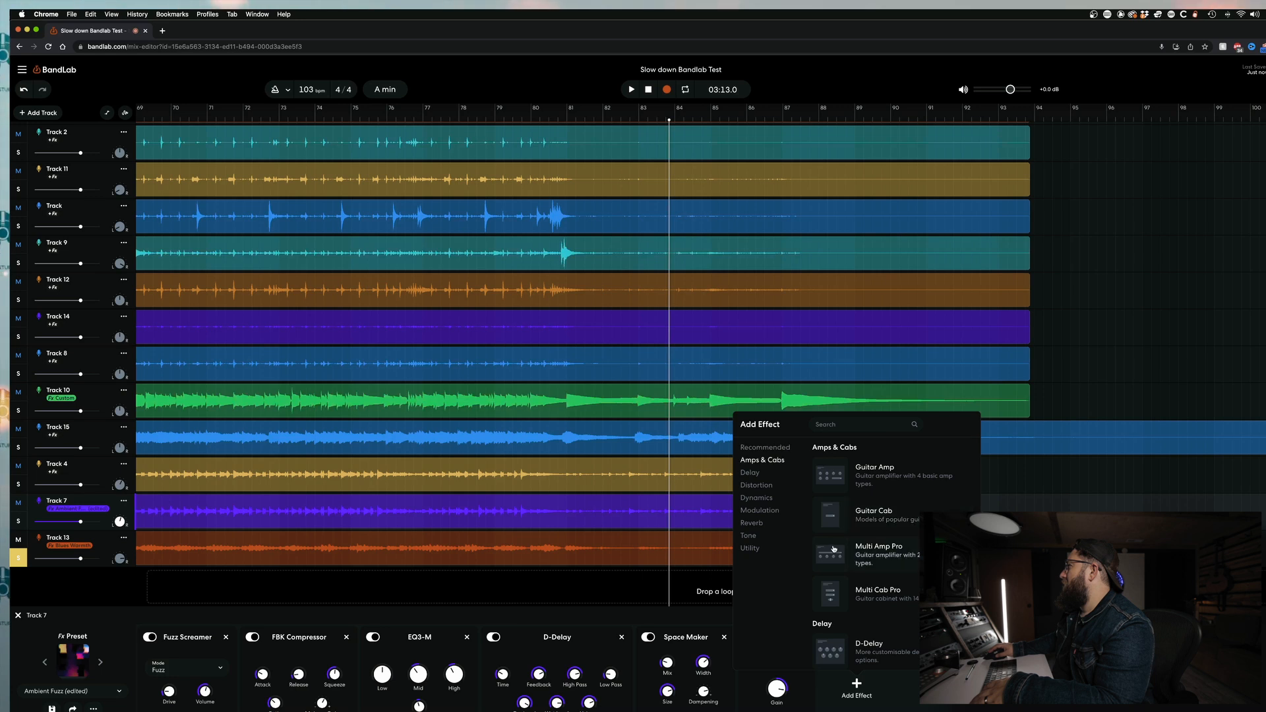
{"action": "left_click", "coordinate": [830, 591]}
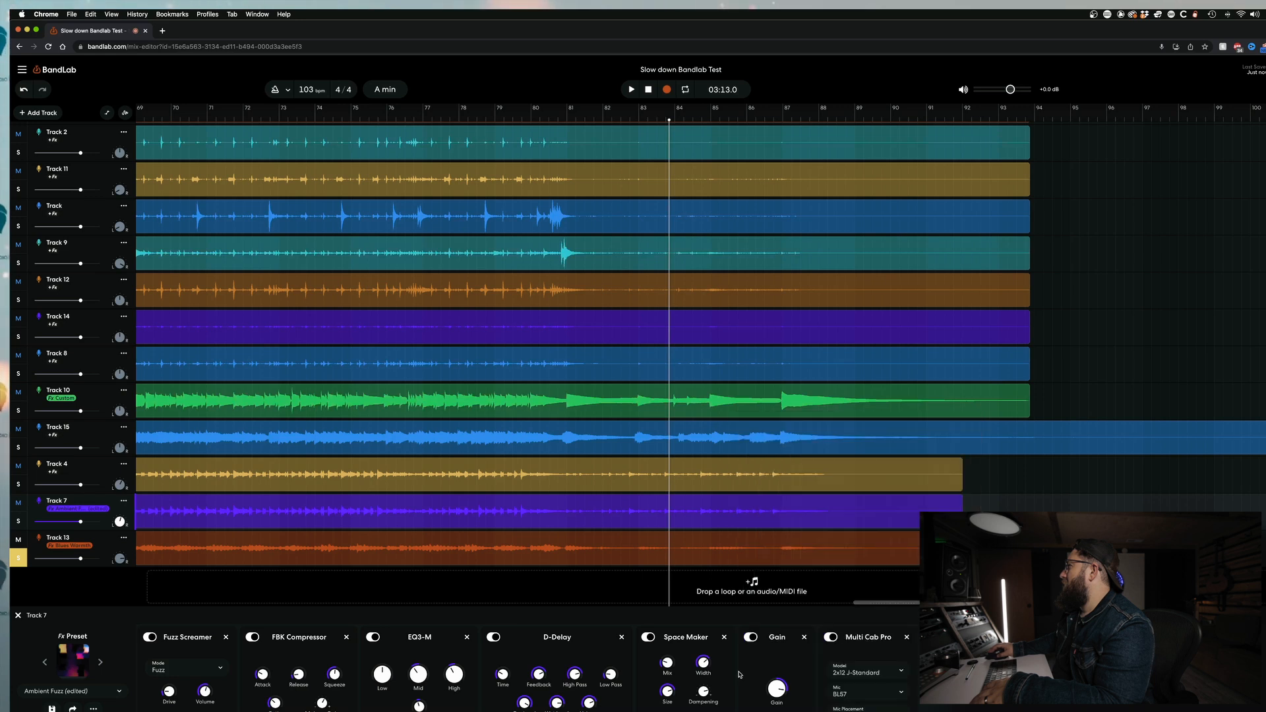
{"action": "left_click", "coordinate": [844, 672]}
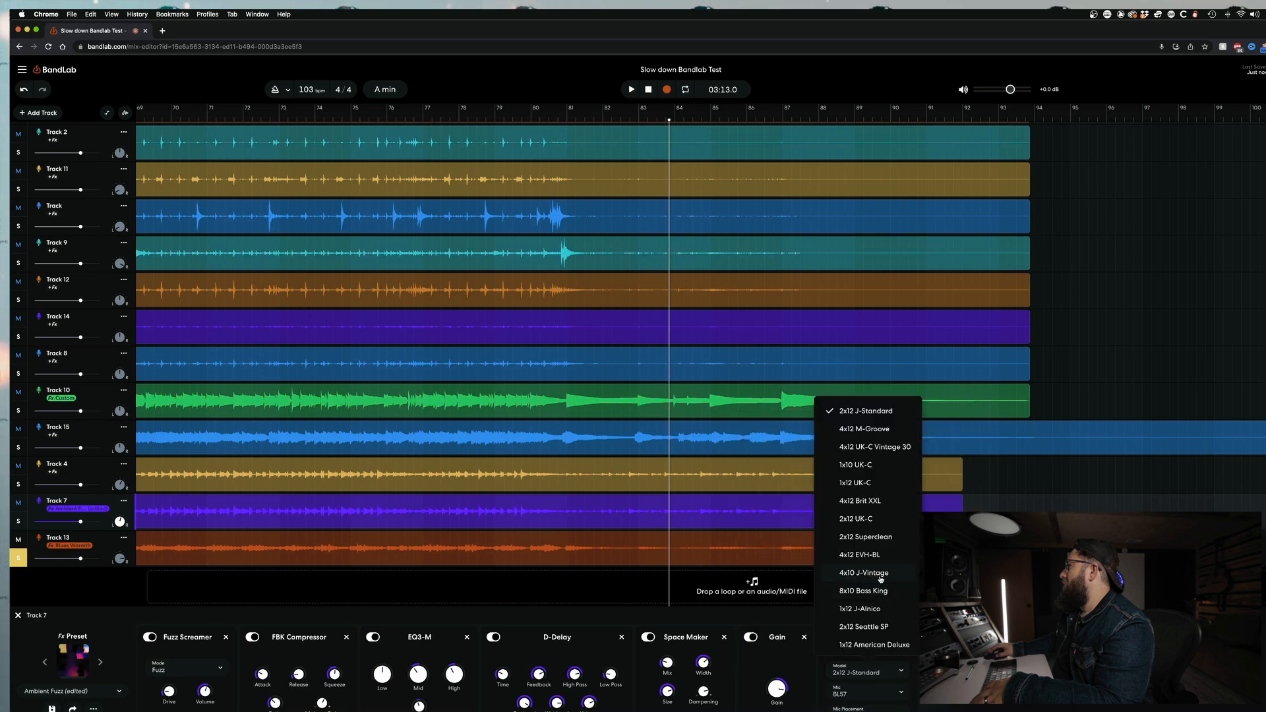
{"action": "left_click", "coordinate": [895, 447]}
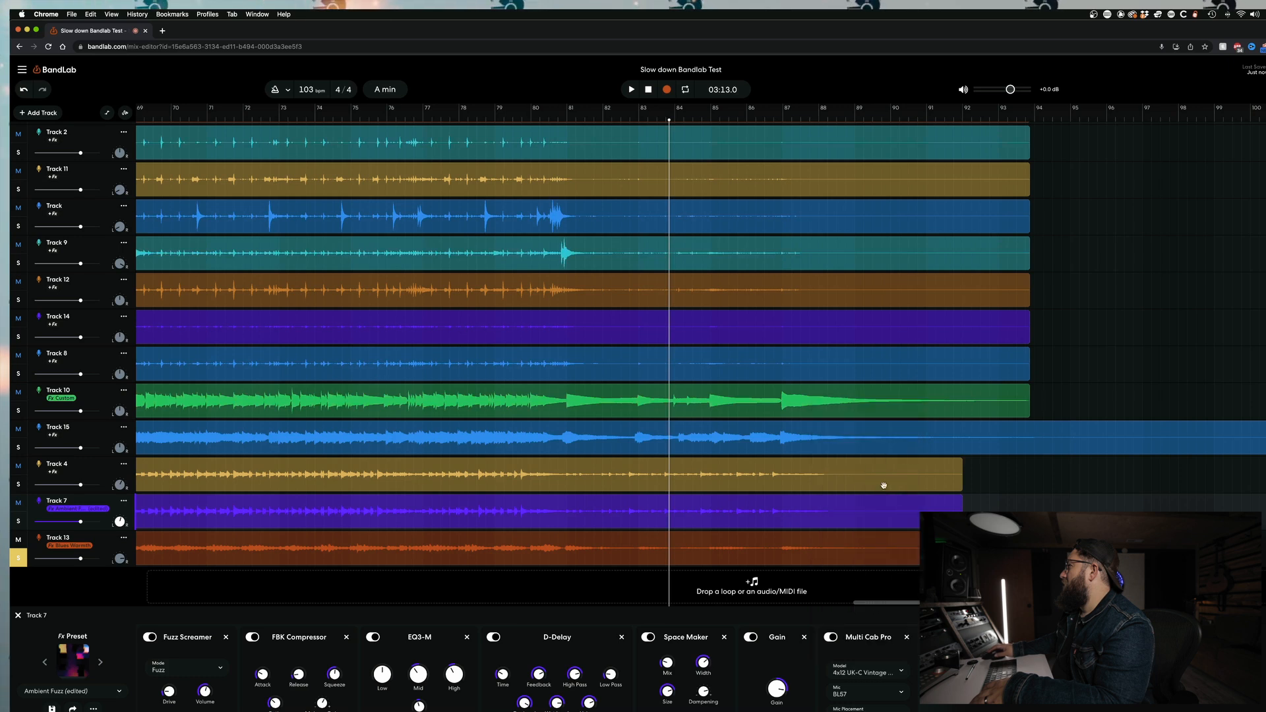
{"action": "left_click", "coordinate": [845, 670]}
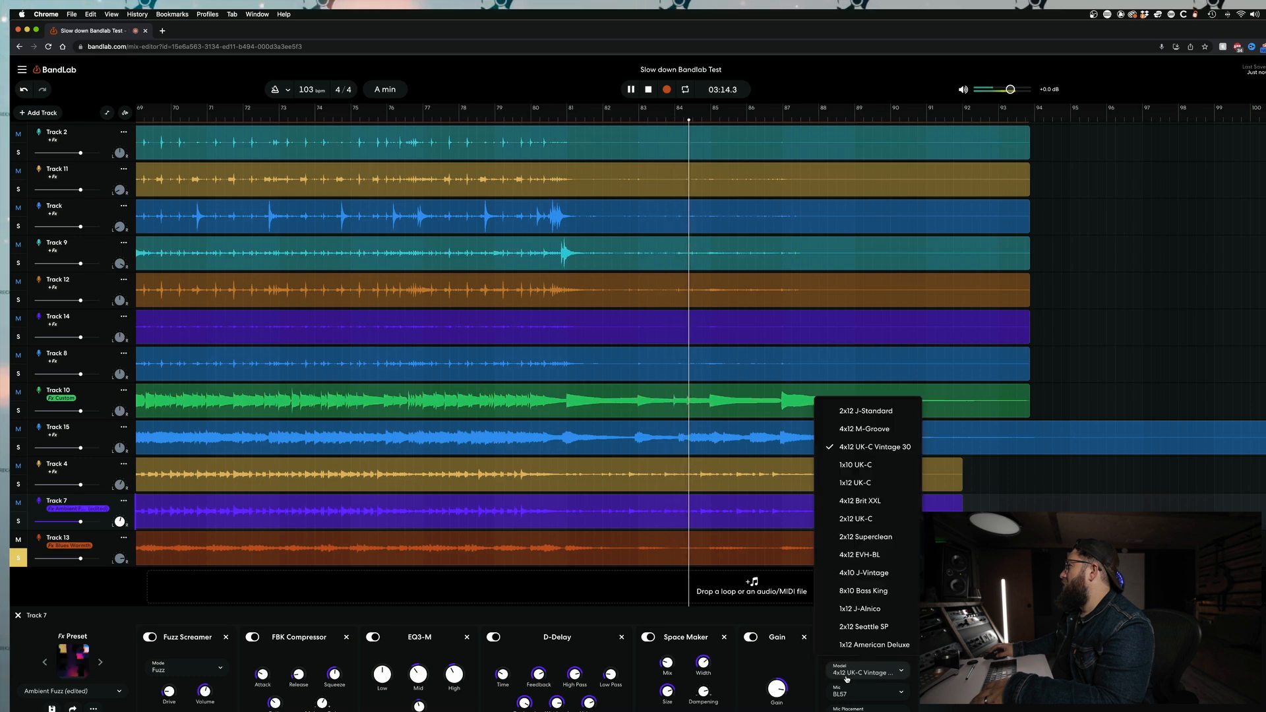
{"action": "left_click", "coordinate": [874, 644]}
Move the Multi Cab Pro to the start of Track 7's effect chain and audition it
{"action": "key", "text": "space"}
{"action": "left_click_drag", "start_coordinate": [874, 637], "coordinate": [180, 651]}
{"action": "key", "text": "space"}
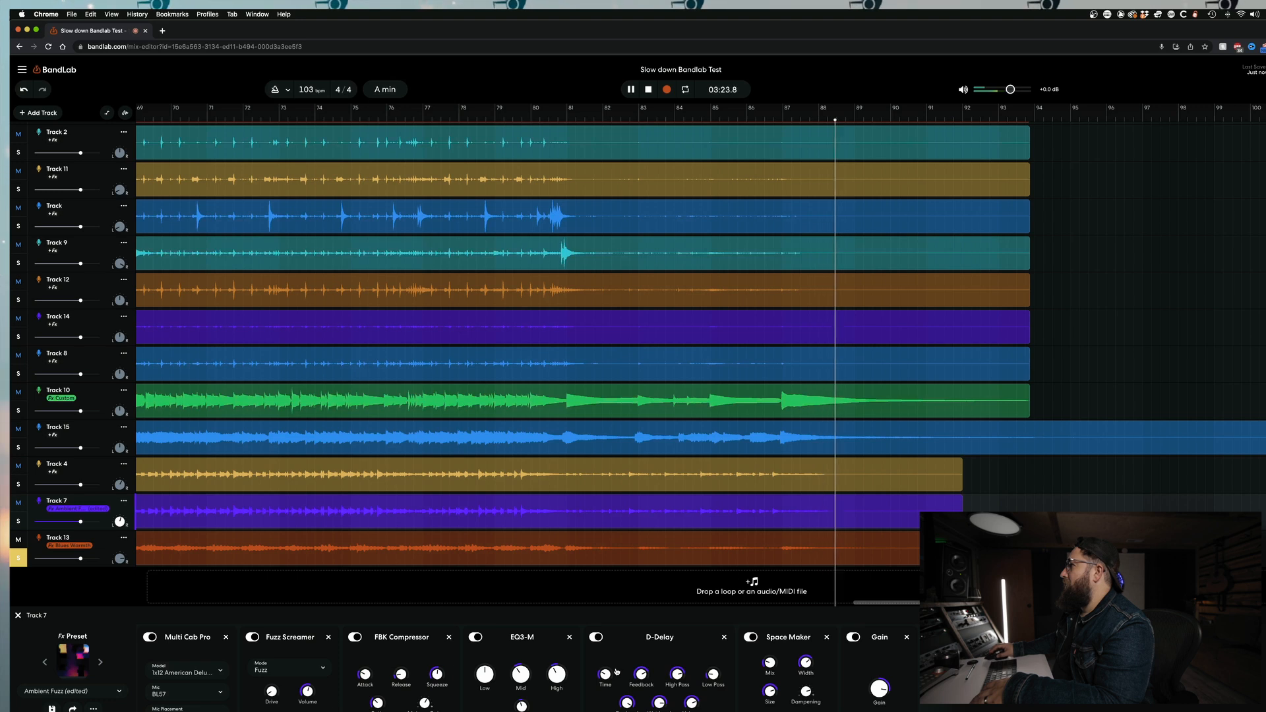
Replay the song from around bar 71, pan Track 13 back toward the centre, and bypass Track 7's Gain effect
{"action": "key", "text": "space"}
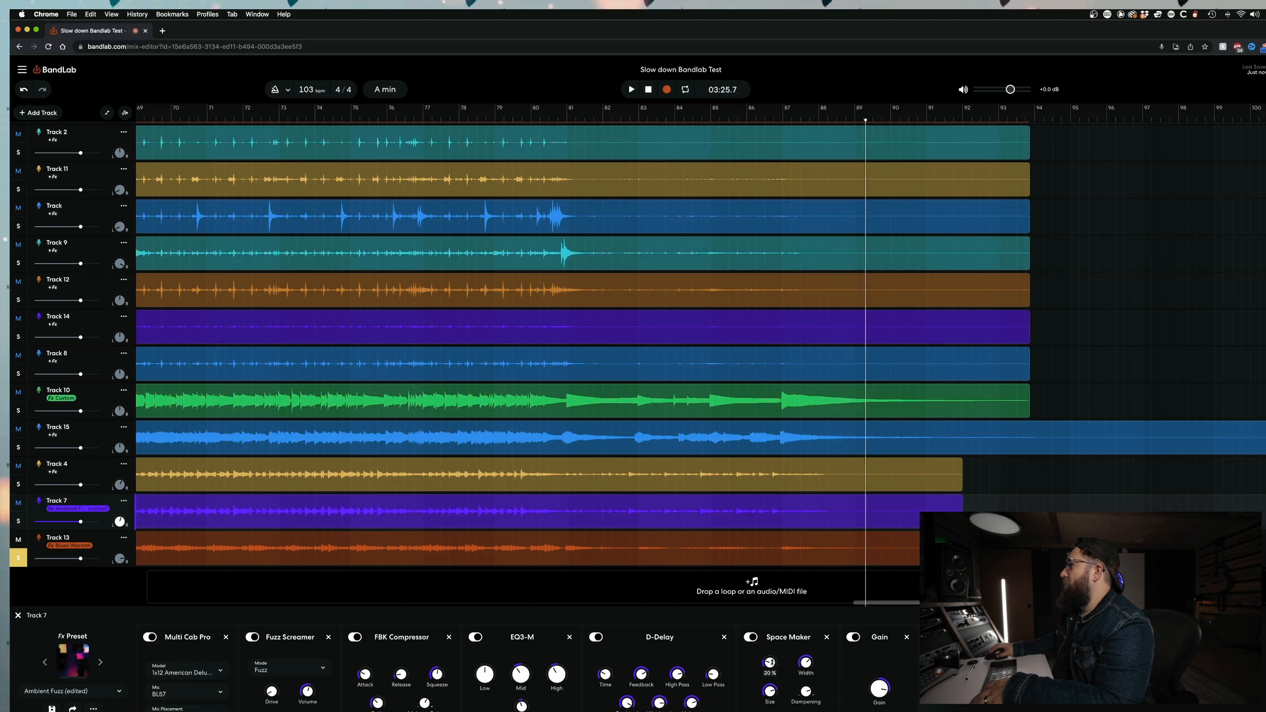
{"action": "key", "text": "space"}
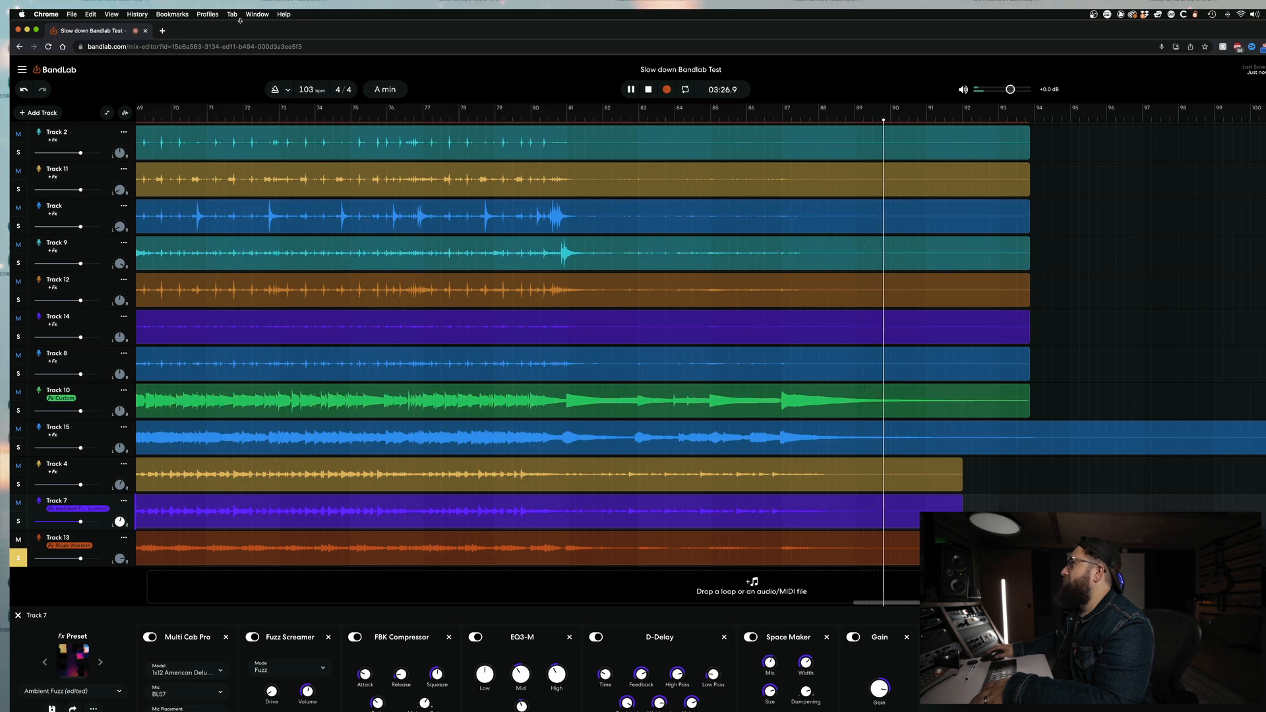
{"action": "left_click", "coordinate": [229, 121]}
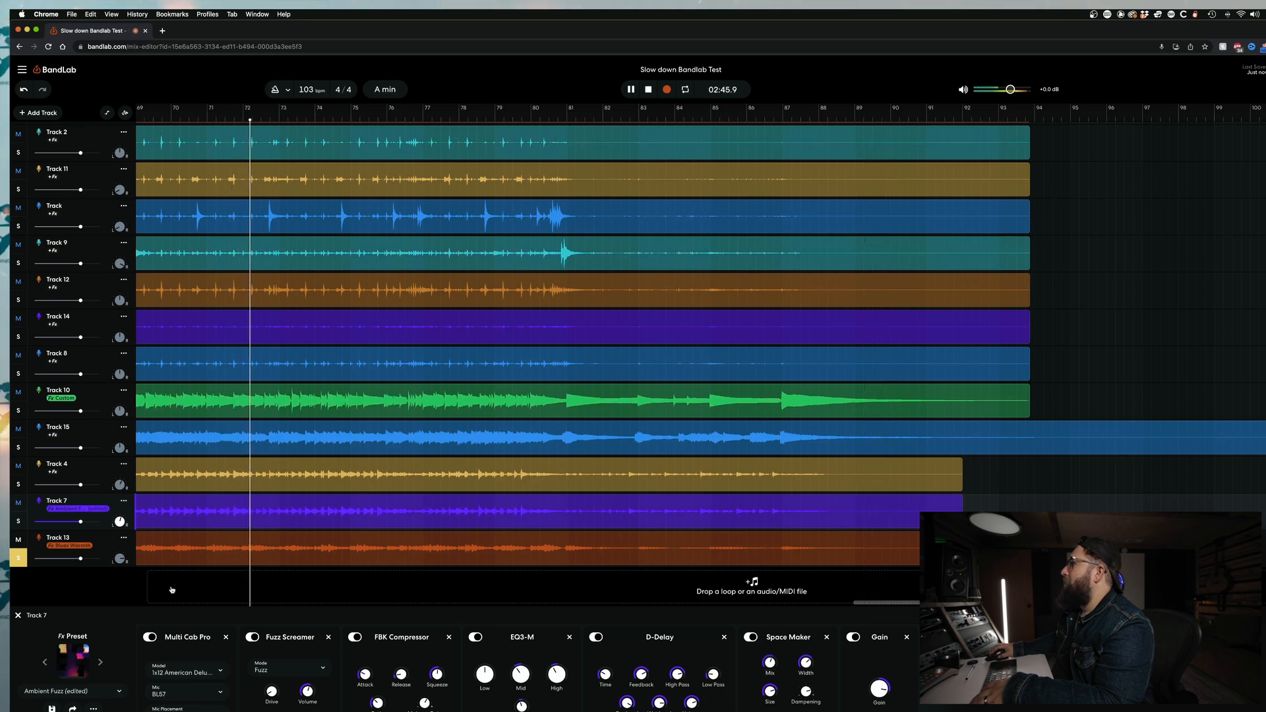
{"action": "left_click_drag", "start_coordinate": [119, 558], "coordinate": [110, 591]}
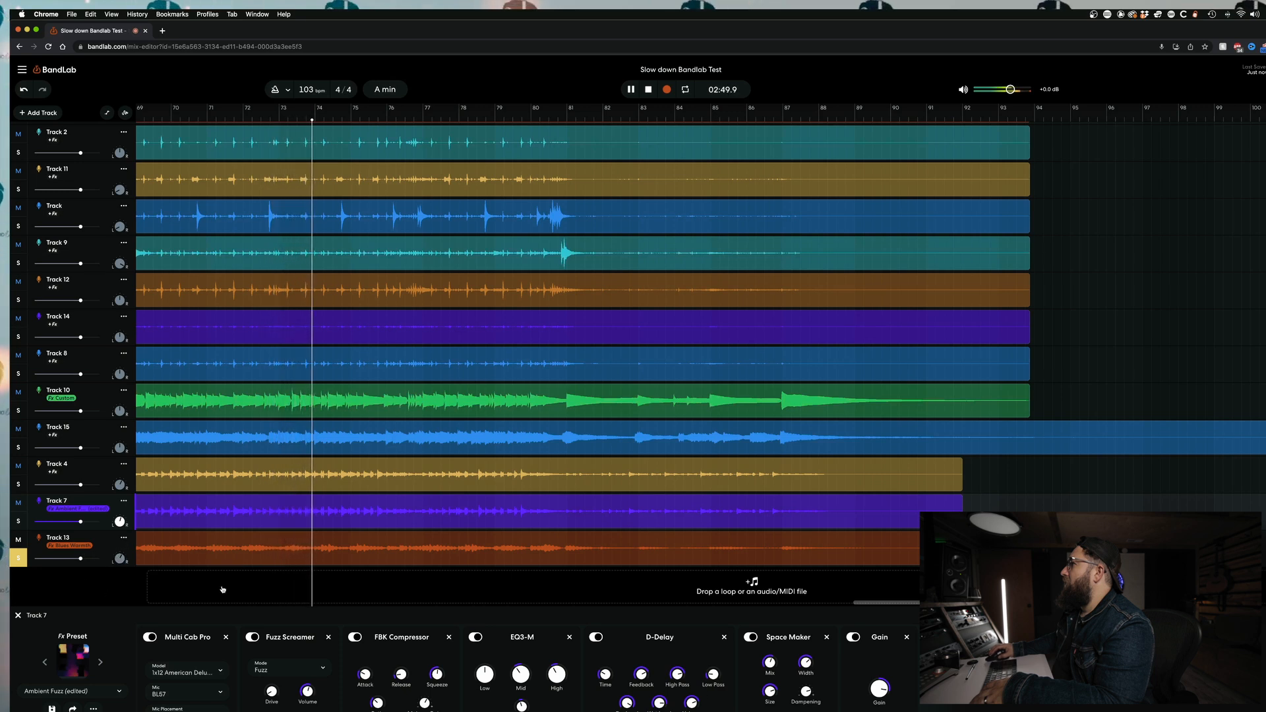
{"action": "mouse_move", "coordinate": [878, 689]}
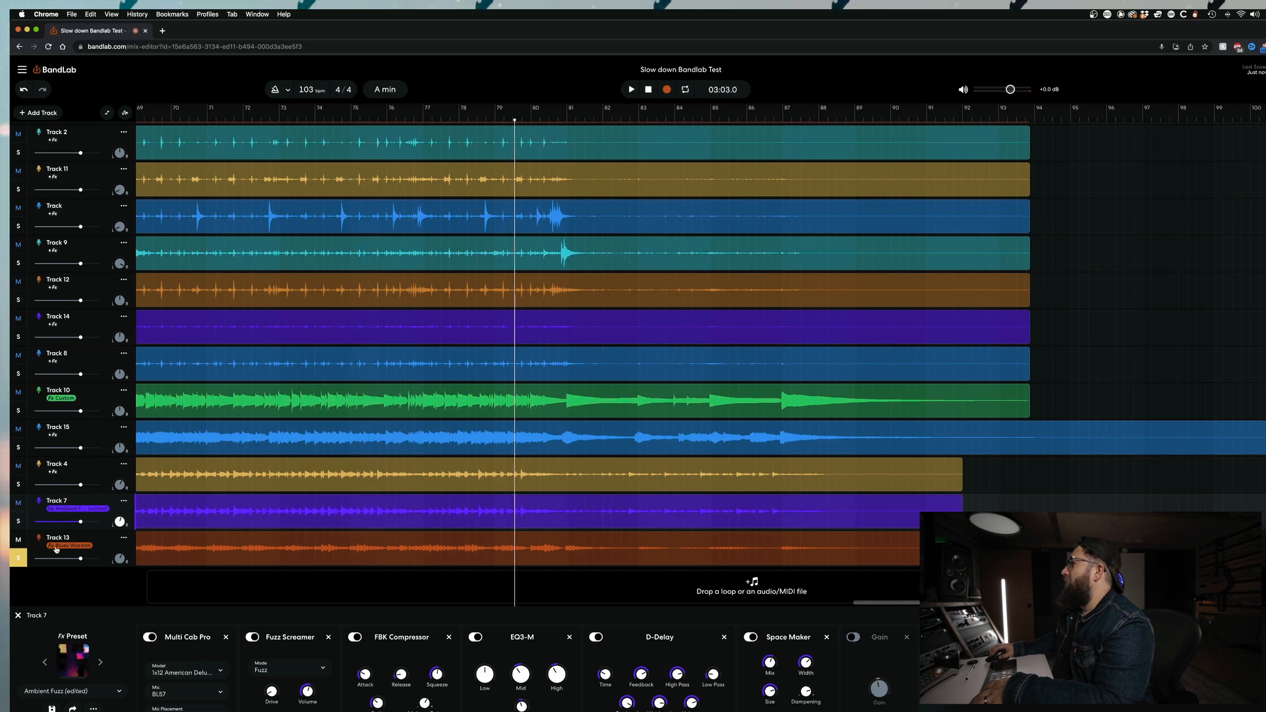
Lower the Gain effect in Track 13's Blues Warmth chain while the track plays soloed
{"action": "left_click", "coordinate": [56, 549]}
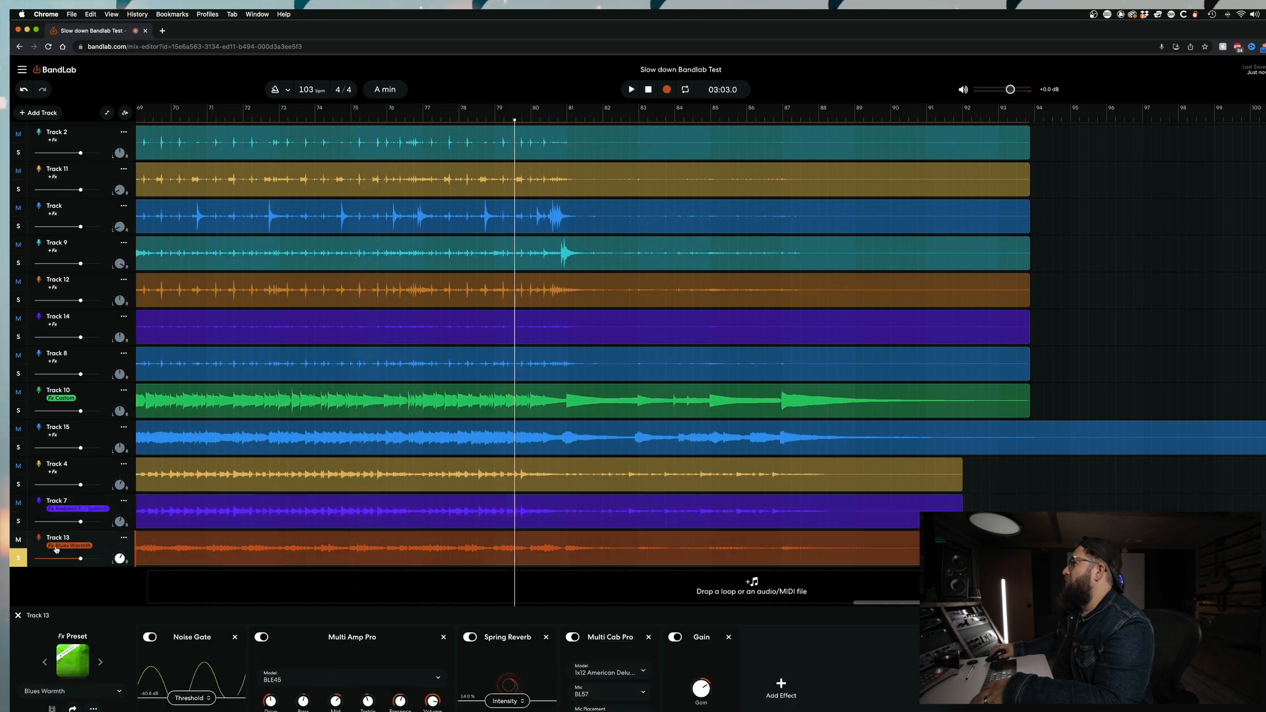
{"action": "left_click", "coordinate": [76, 695]}
{"action": "left_click", "coordinate": [566, 676]}
{"action": "key", "text": "space"}
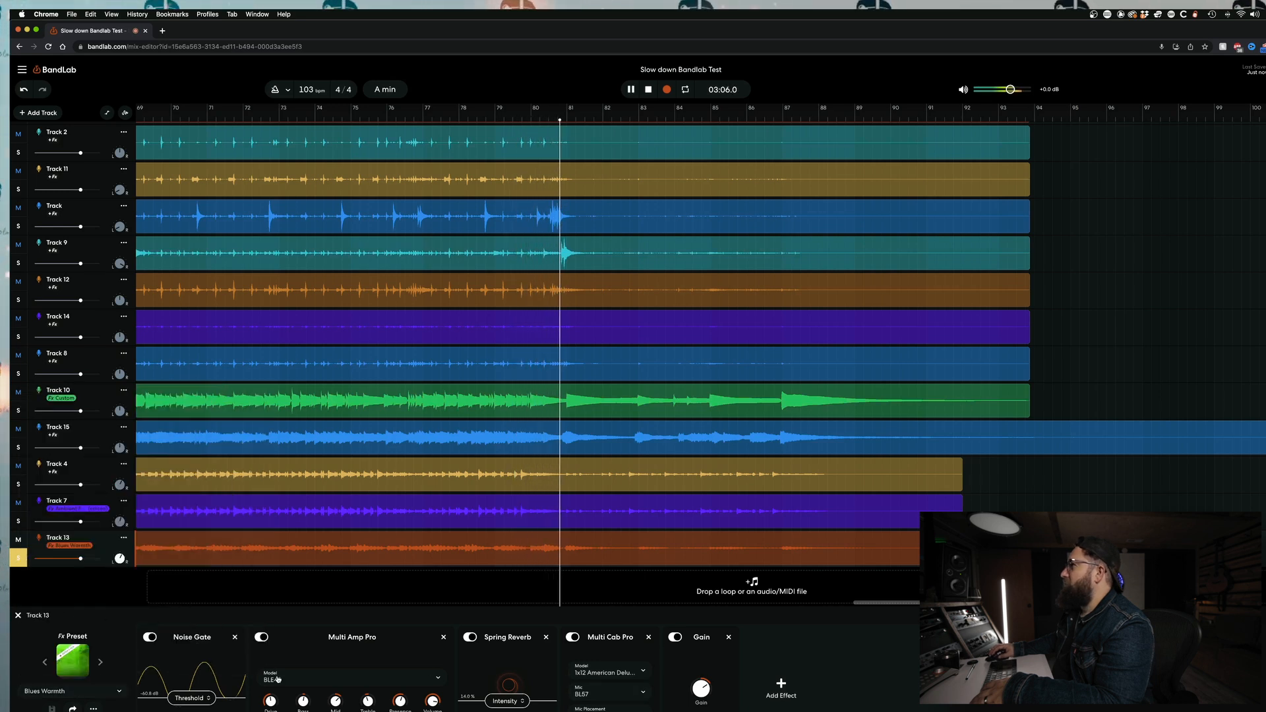
{"action": "left_click_drag", "start_coordinate": [701, 688], "coordinate": [700, 708]}
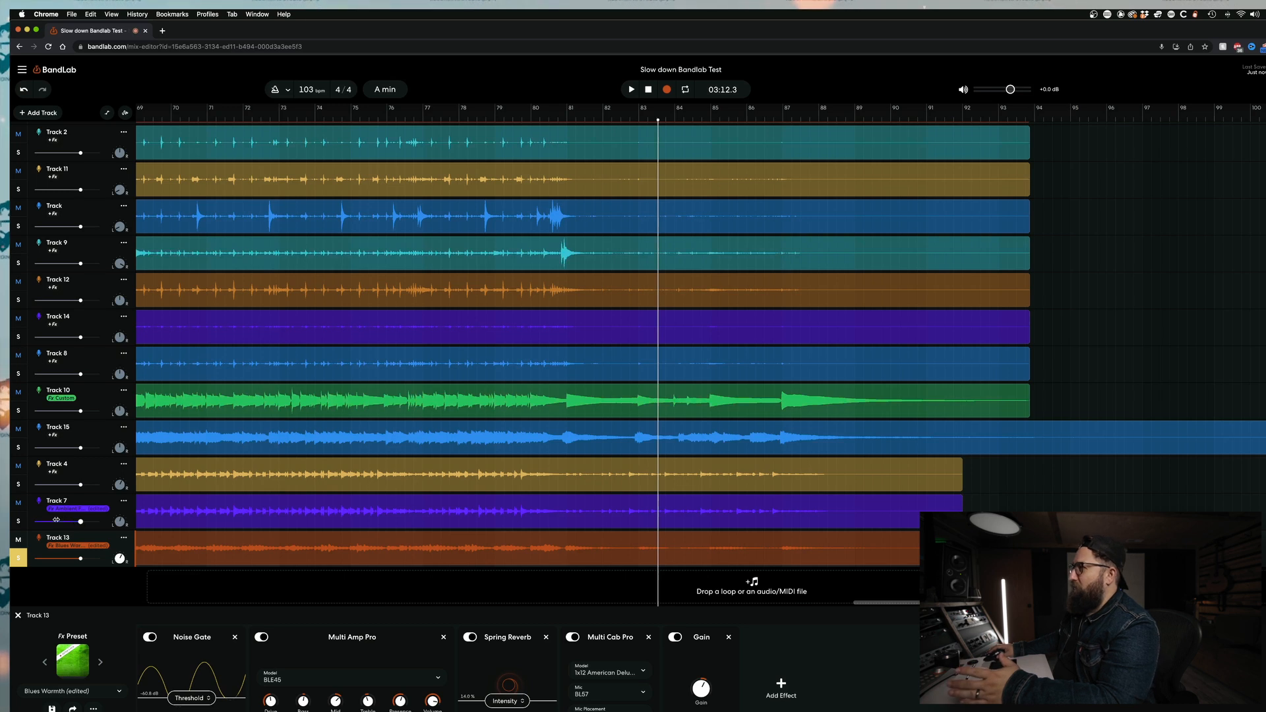
Replace Track 7's effect preset with Acoustic Guitar and play the track soloed
{"action": "left_click", "coordinate": [68, 513]}
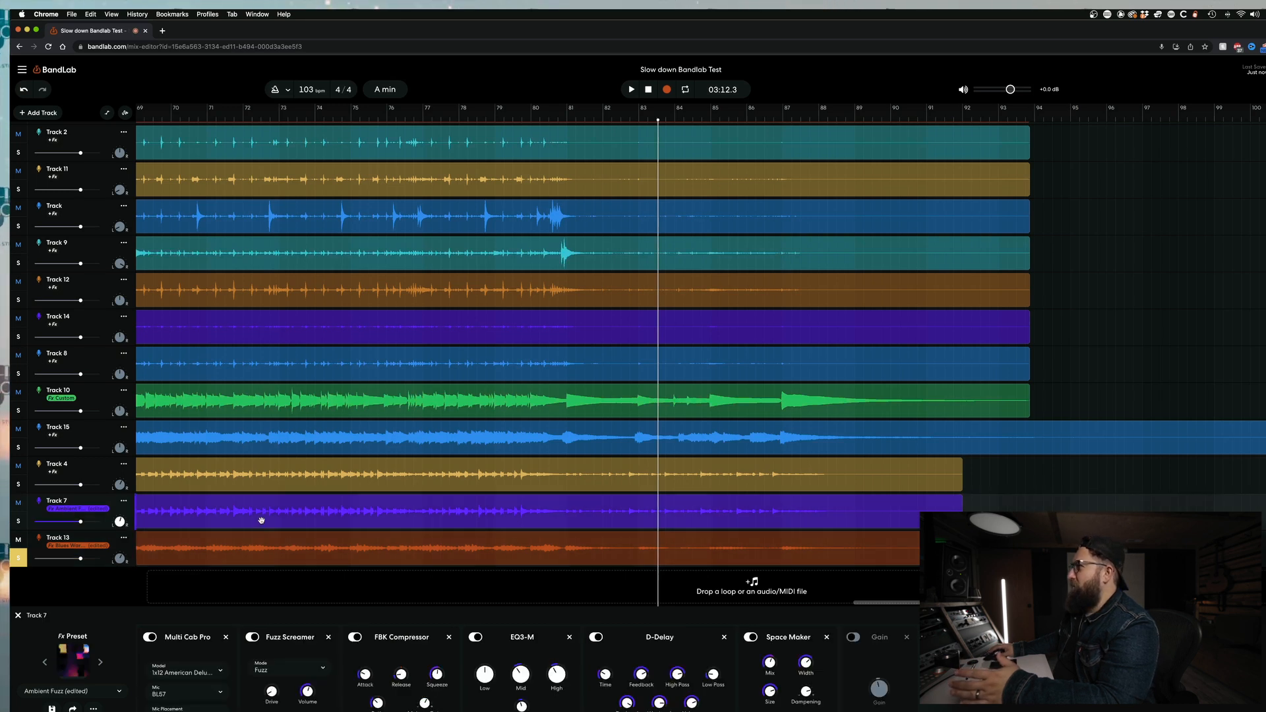
{"action": "left_click_drag", "start_coordinate": [850, 604], "coordinate": [93, 618]}
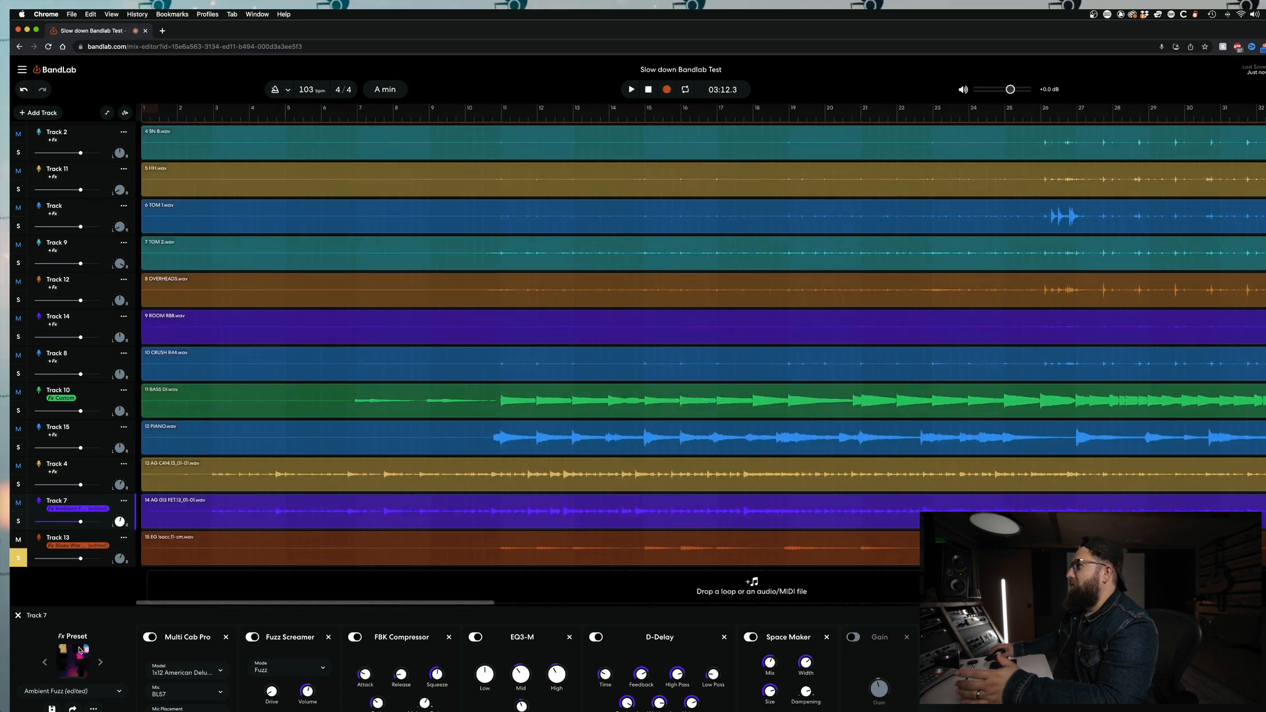
{"action": "left_click", "coordinate": [78, 694]}
{"action": "left_click", "coordinate": [31, 463]}
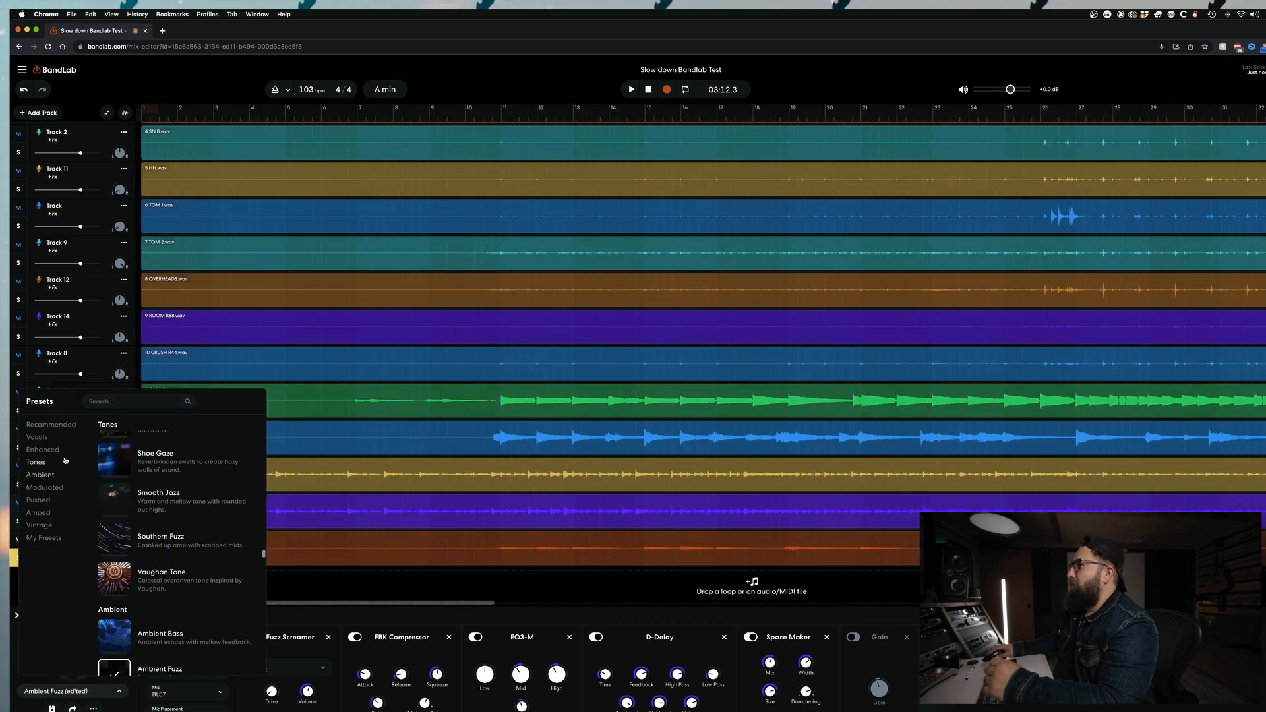
{"action": "left_click", "coordinate": [119, 499]}
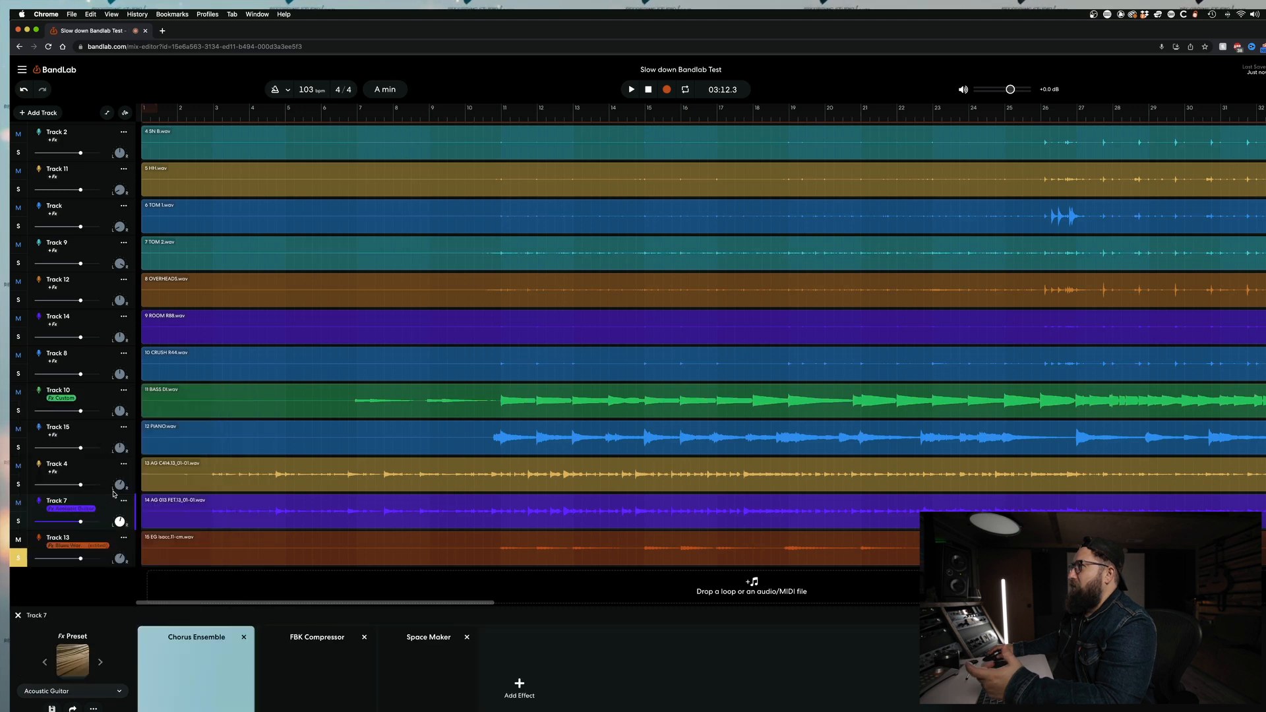
{"action": "left_click", "coordinate": [16, 523]}
{"action": "key", "text": "space"}
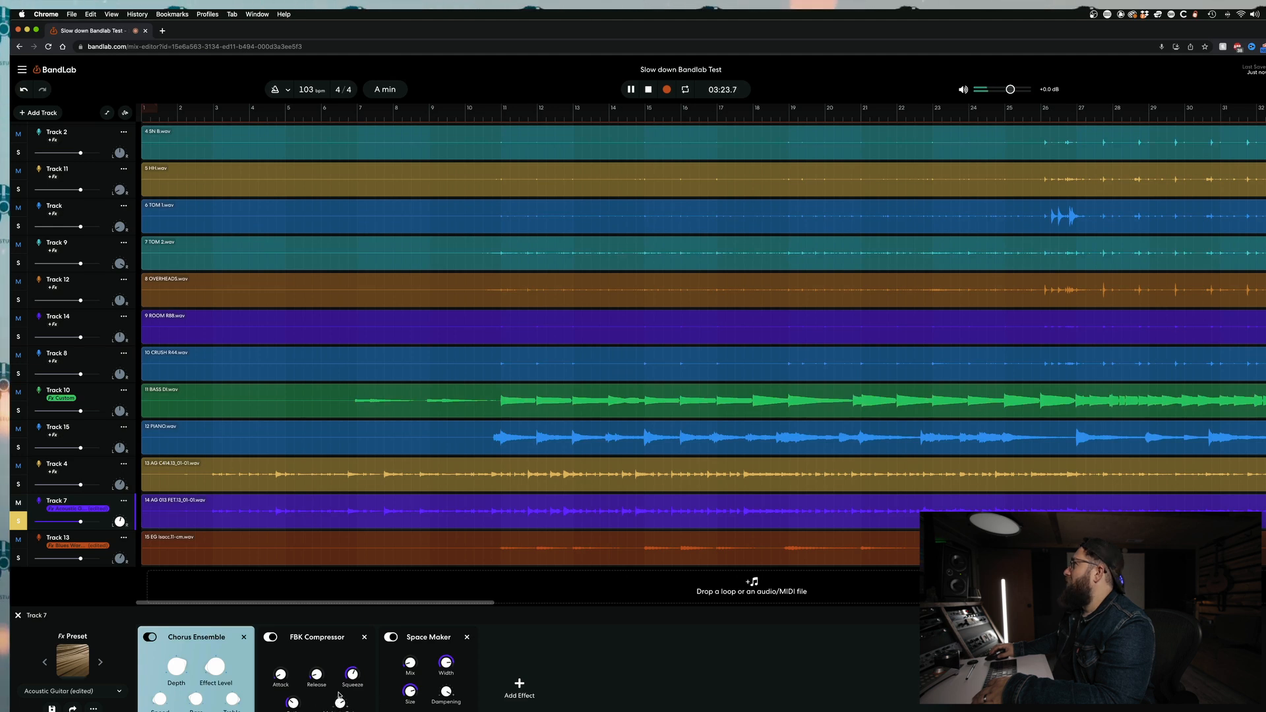
Load the Acoustic Guitar preset on Track 4, the other acoustic guitar recording
{"action": "left_click", "coordinate": [55, 476]}
{"action": "key", "text": "space"}
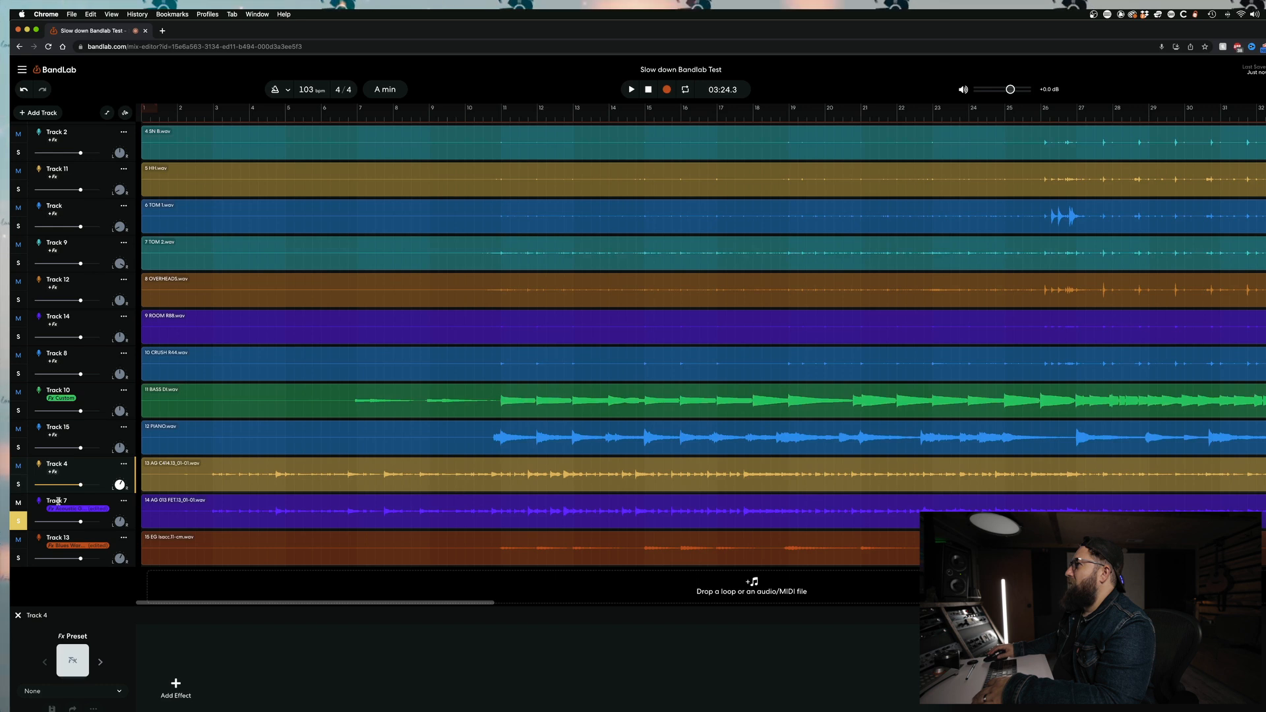
{"action": "left_click", "coordinate": [73, 692]}
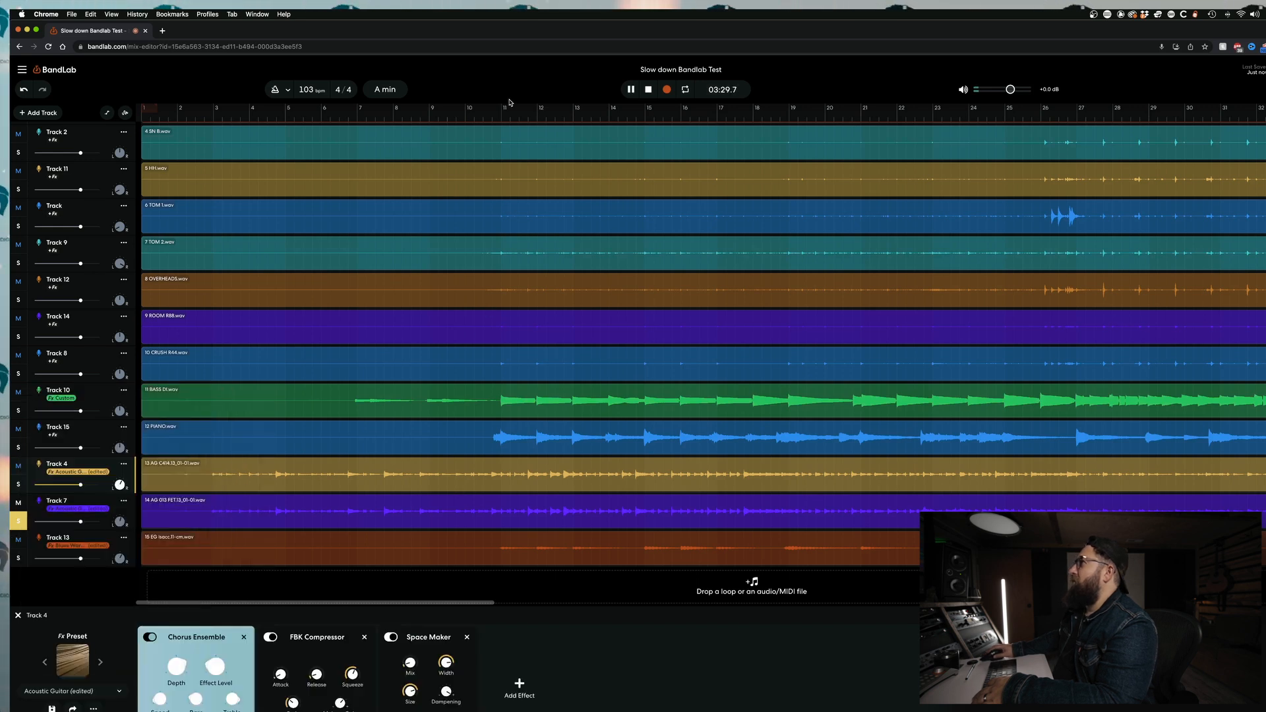
Play from about bar 11, unsolo Track 7 to hear the full mix, and pan Track 13 toward the left
{"action": "left_click", "coordinate": [517, 116]}
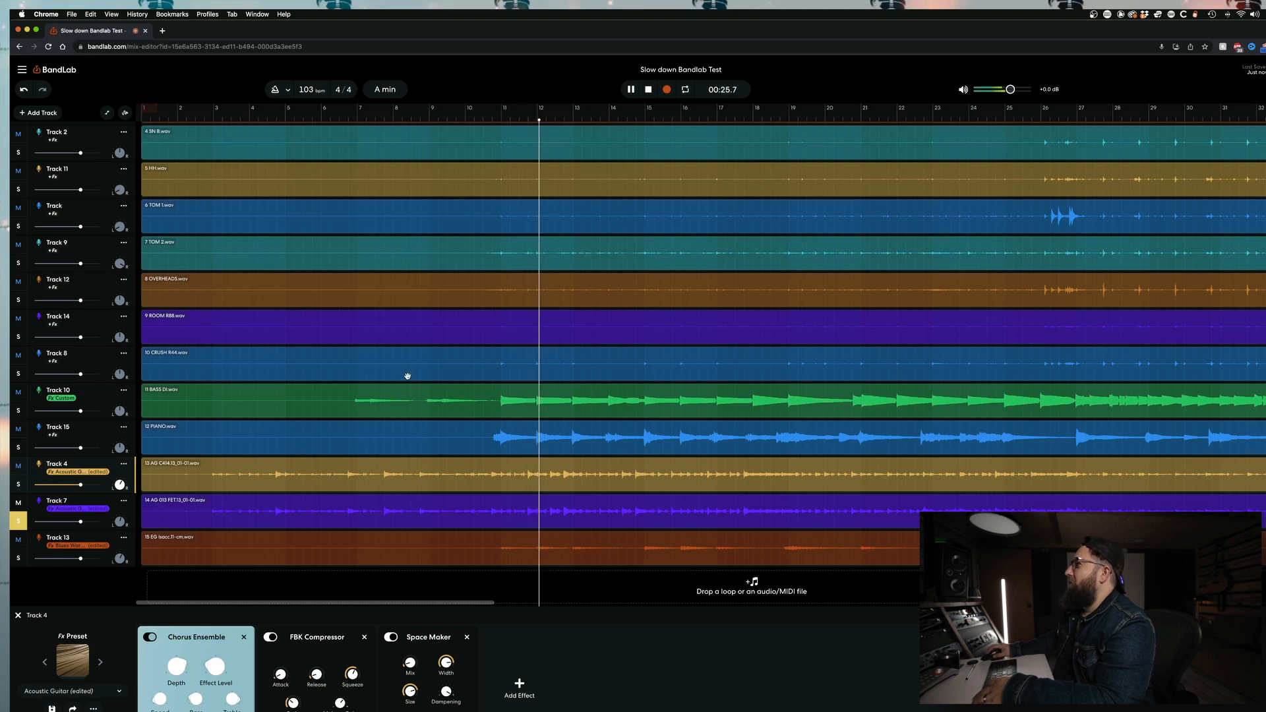
{"action": "left_click", "coordinate": [19, 521]}
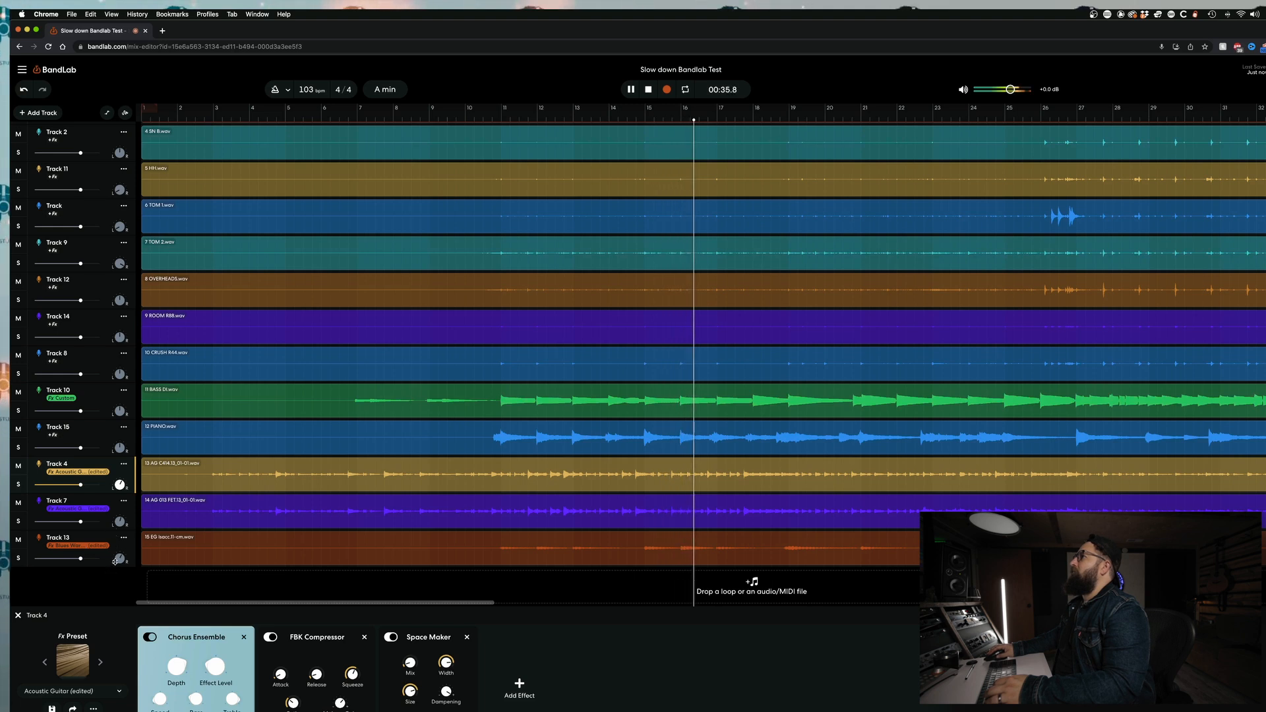
{"action": "left_click_drag", "start_coordinate": [120, 559], "coordinate": [107, 592]}
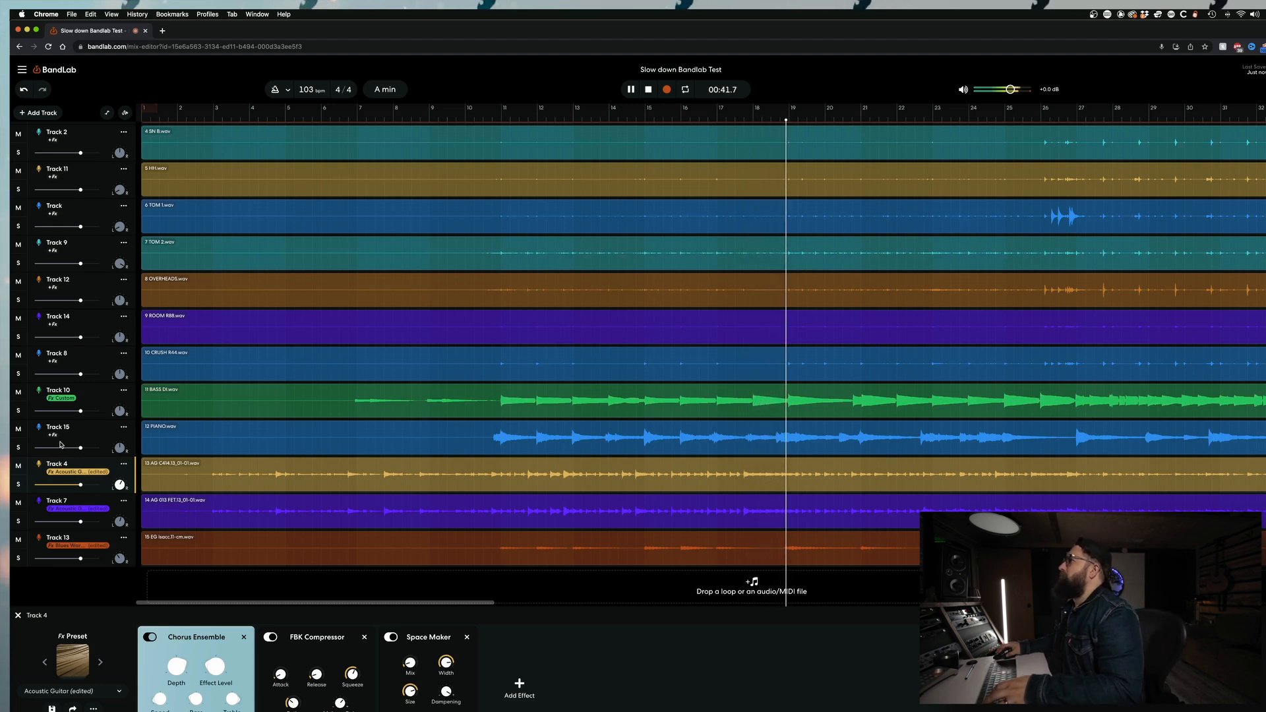
Add a Studio Reverb effect to Track 15, the piano recording
{"action": "left_click", "coordinate": [27, 451]}
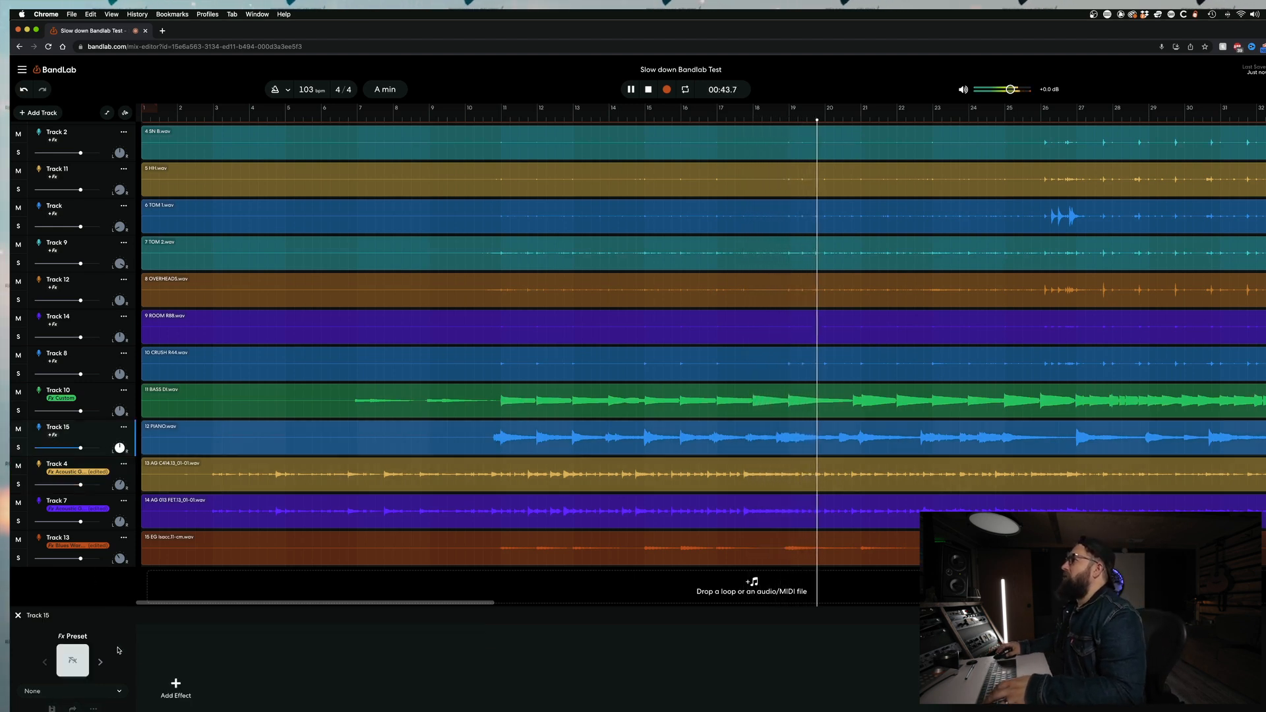
{"action": "left_click", "coordinate": [159, 679]}
{"action": "scroll", "coordinate": [213, 608], "scroll_direction": "down", "scroll_amount": 2}
{"action": "scroll", "coordinate": [214, 608], "scroll_direction": "down", "scroll_amount": 3}
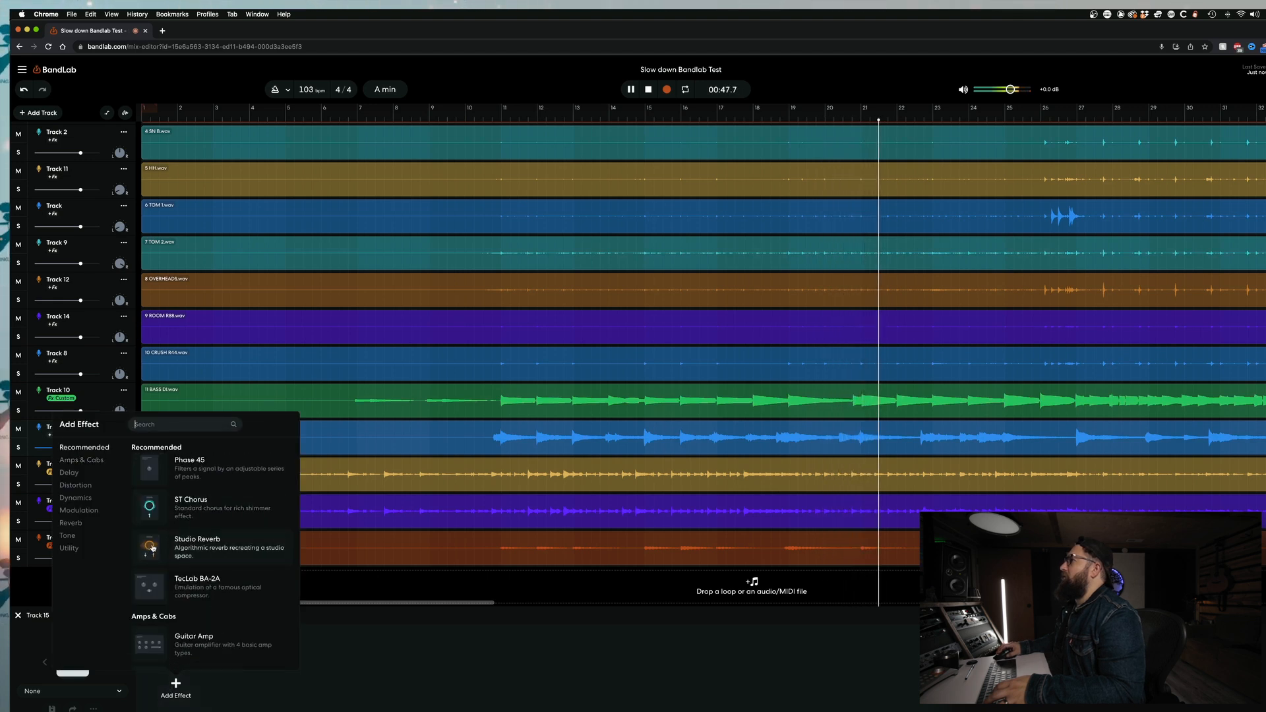
{"action": "left_click", "coordinate": [159, 538]}
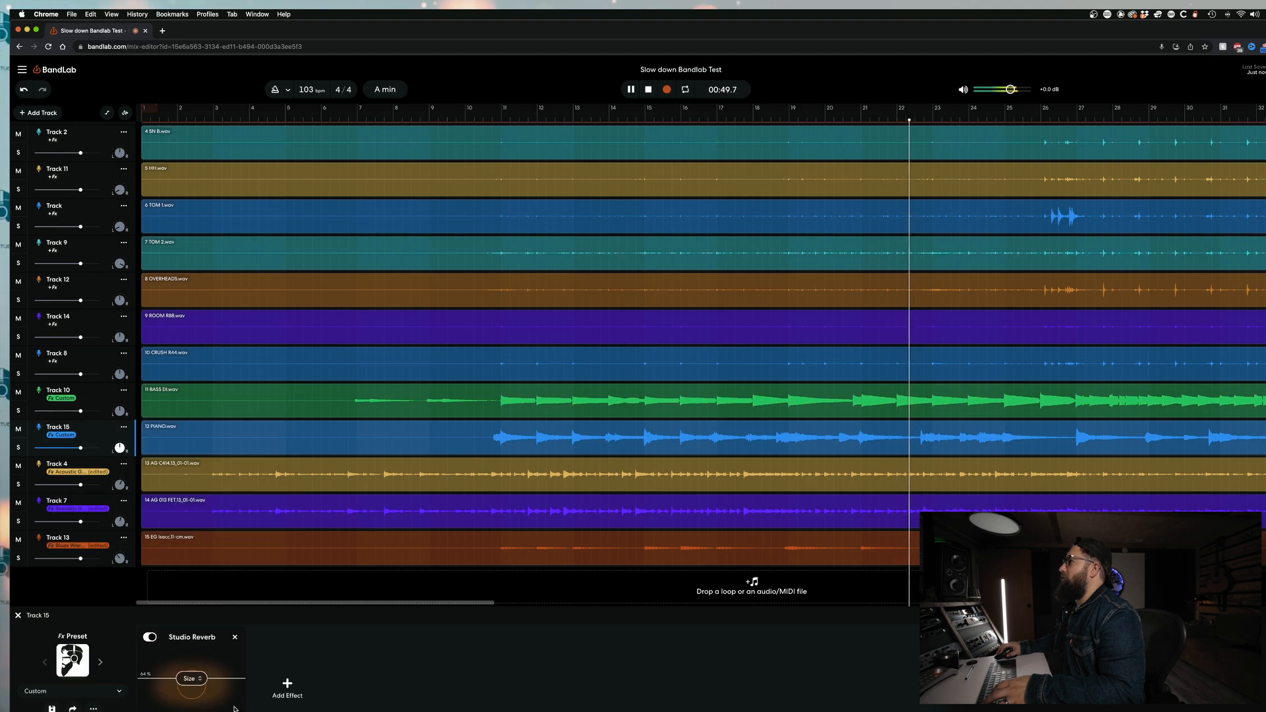
Add a TecLab BA-2A compressor after the piano's reverb, keeping Compress mode, and set its Gain to +58
{"action": "left_click", "coordinate": [287, 684]}
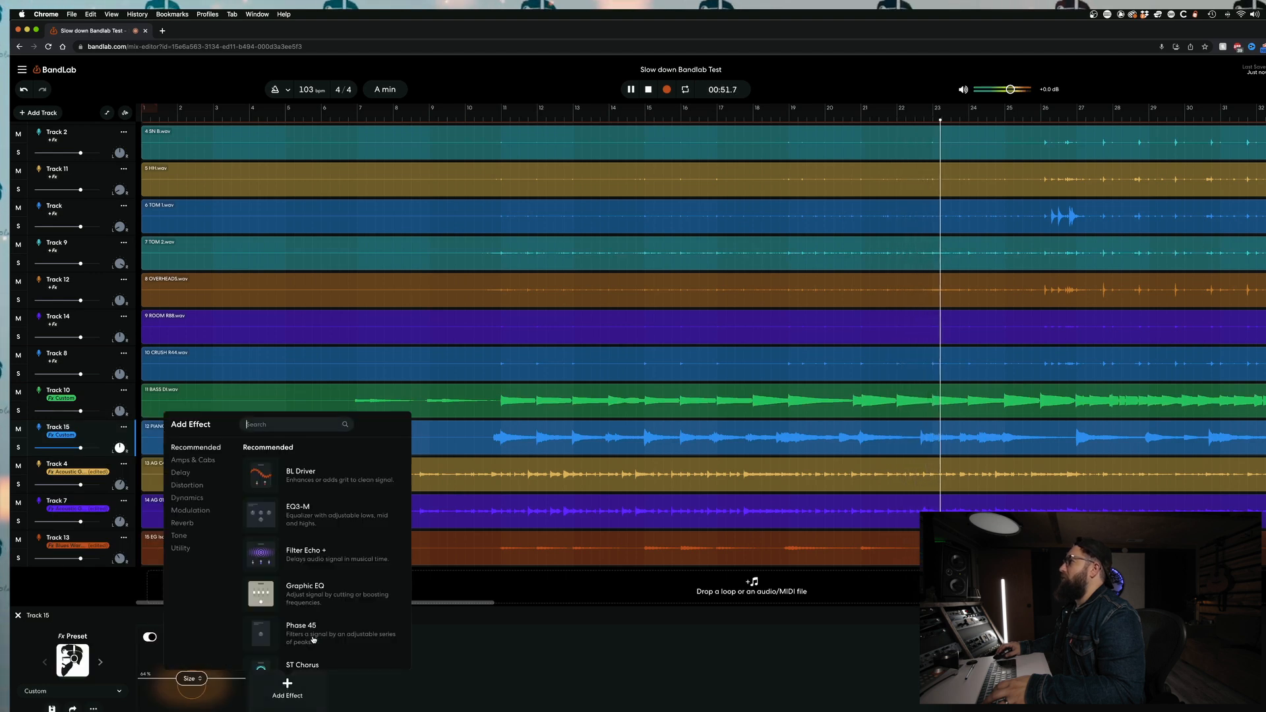
{"action": "scroll", "coordinate": [306, 632], "scroll_direction": "down", "scroll_amount": 1}
{"action": "left_click", "coordinate": [307, 606]}
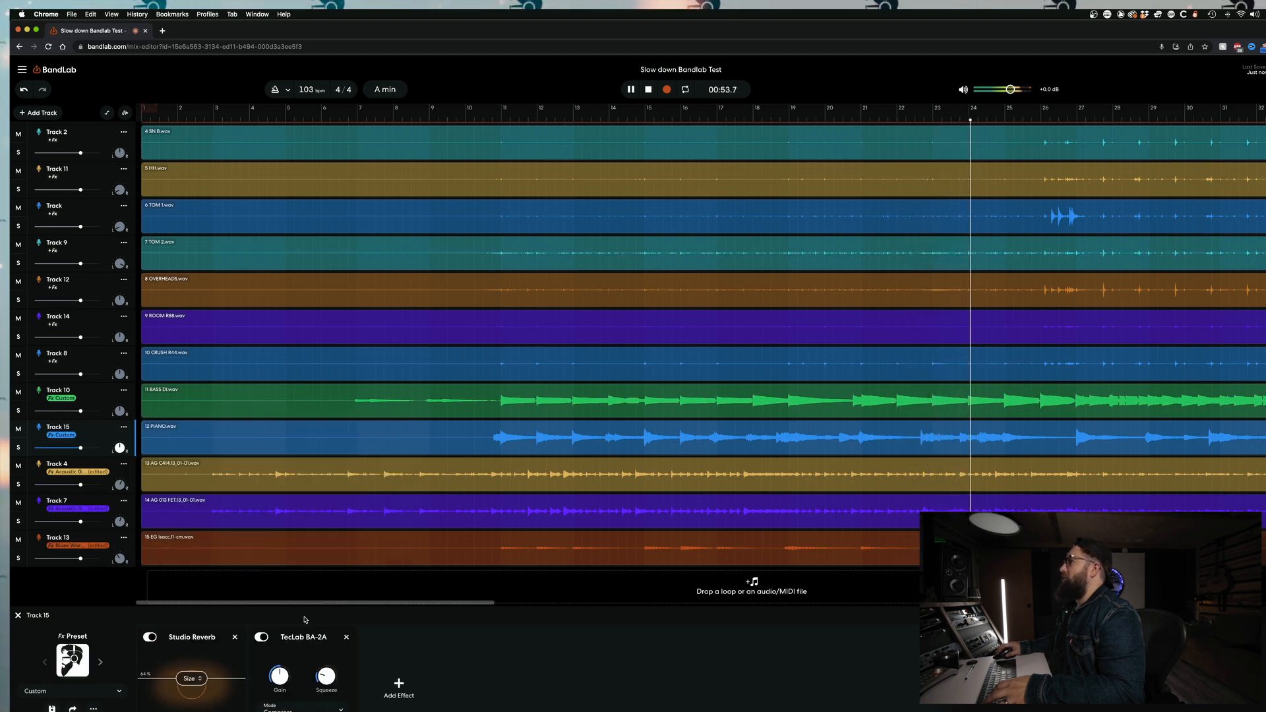
{"action": "mouse_move", "coordinate": [324, 675]}
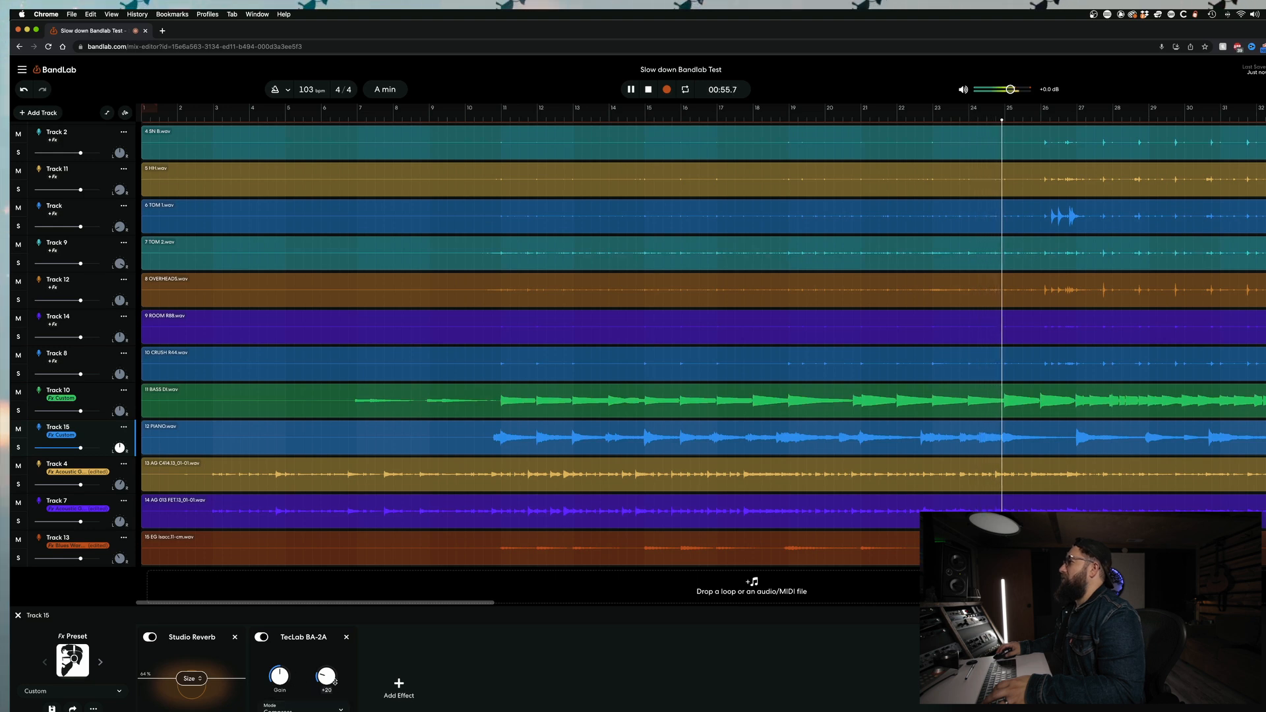
{"action": "left_click", "coordinate": [303, 708]}
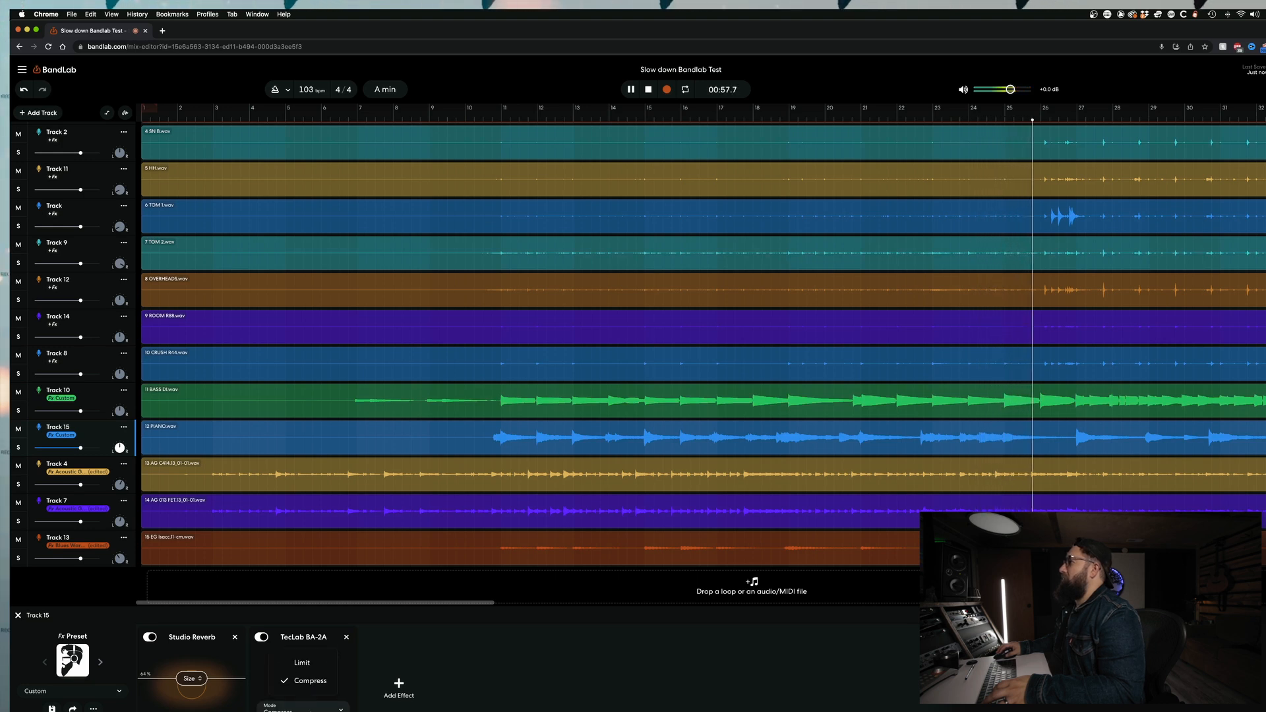
{"action": "left_click", "coordinate": [310, 681]}
{"action": "mouse_move", "coordinate": [277, 667]}
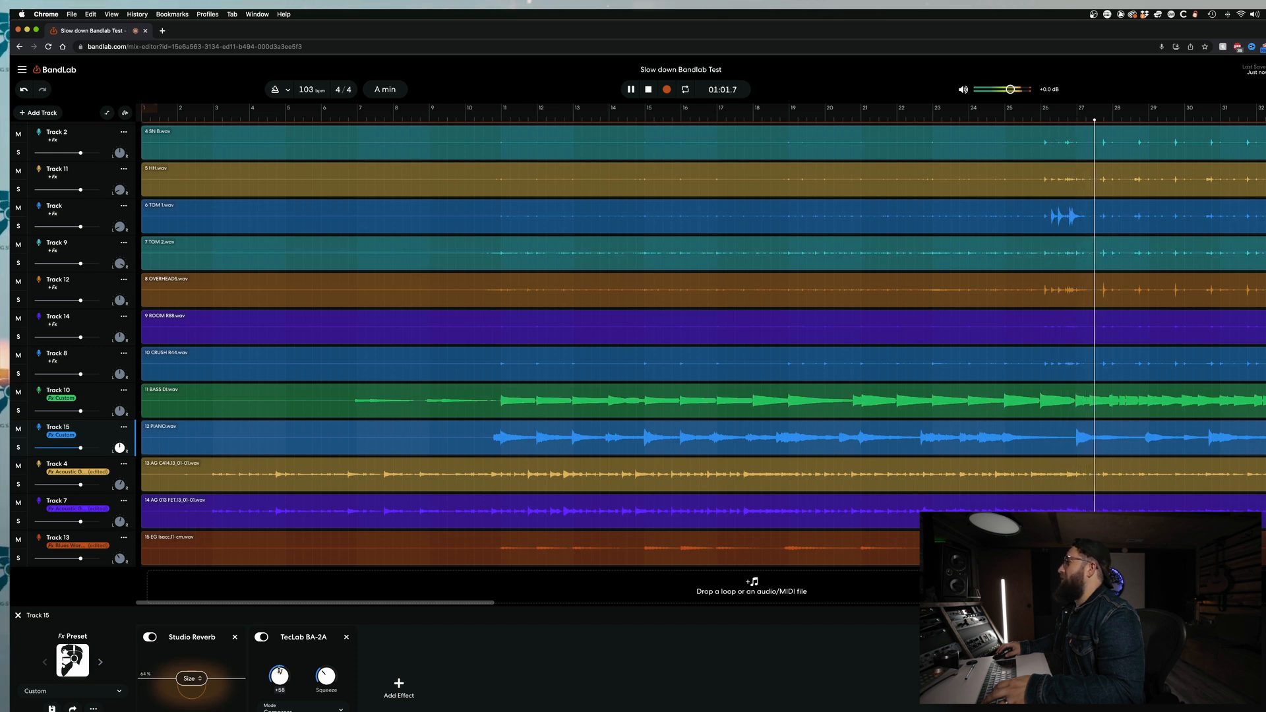
Add a Space Maker reverb to Track 6, the top snare recording
{"action": "scroll", "coordinate": [48, 294], "scroll_direction": "up", "scroll_amount": 3}
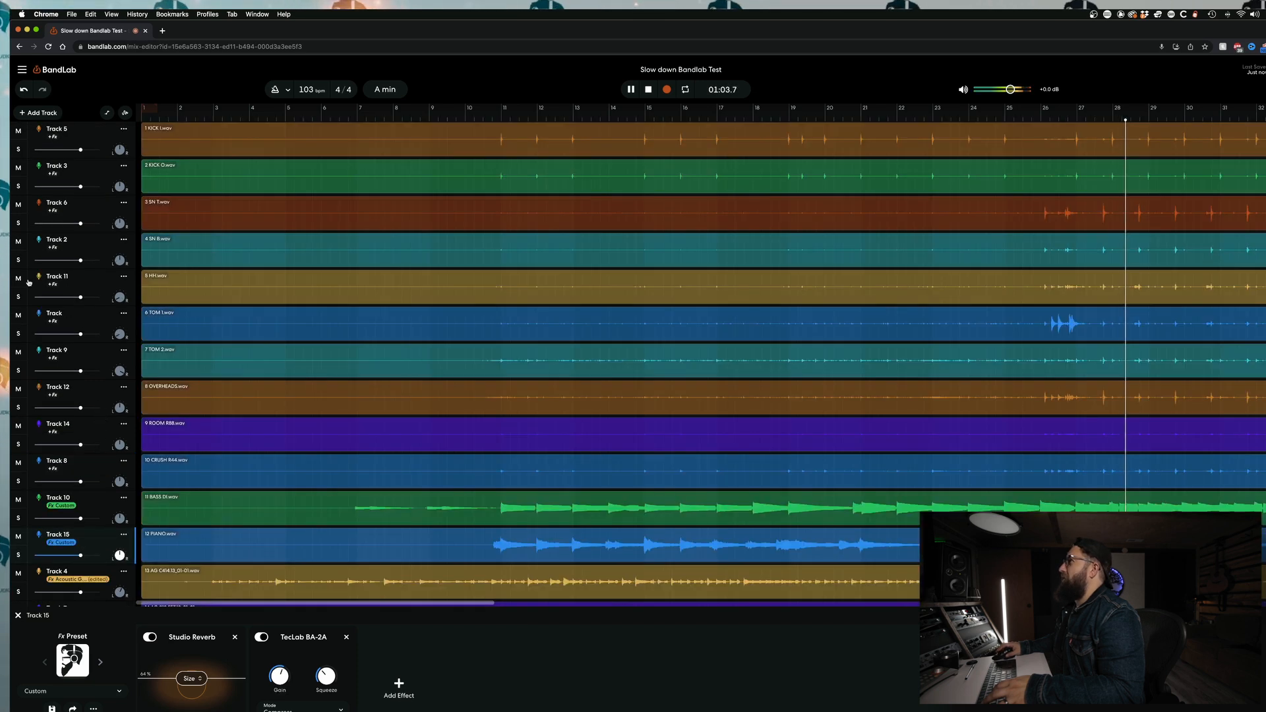
{"action": "left_click", "coordinate": [52, 212]}
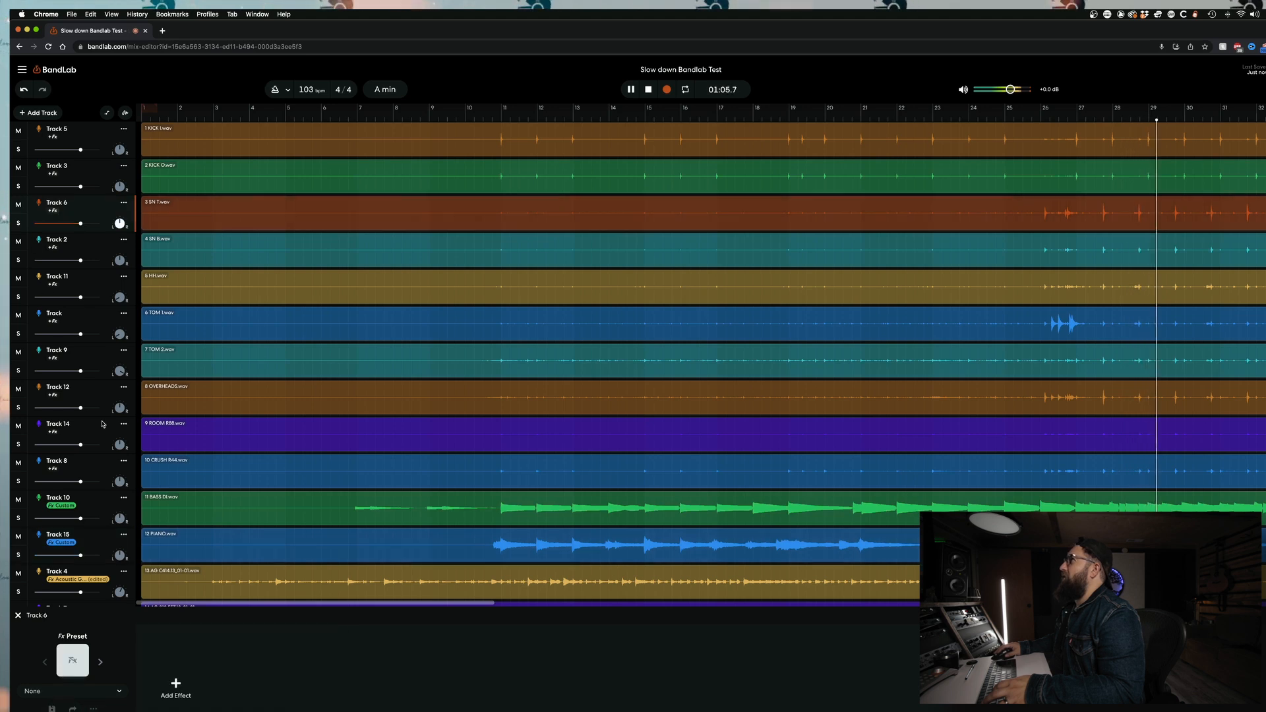
{"action": "left_click", "coordinate": [176, 687]}
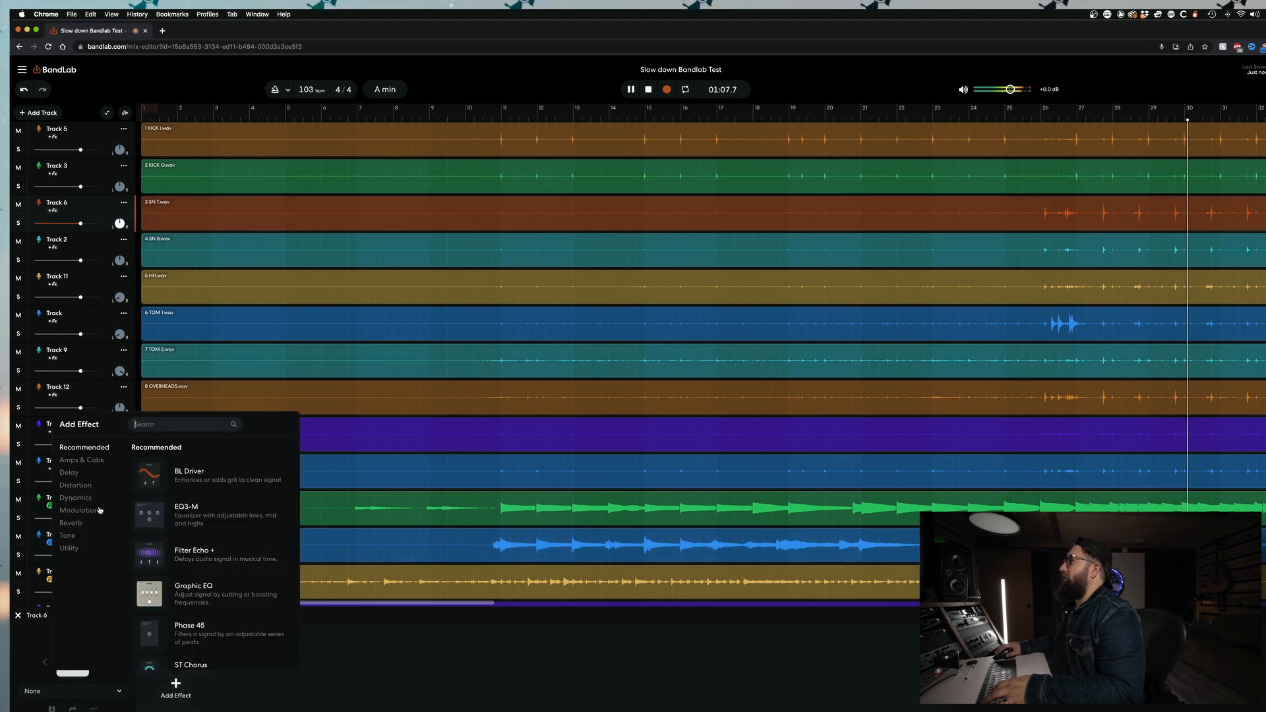
{"action": "left_click", "coordinate": [71, 522]}
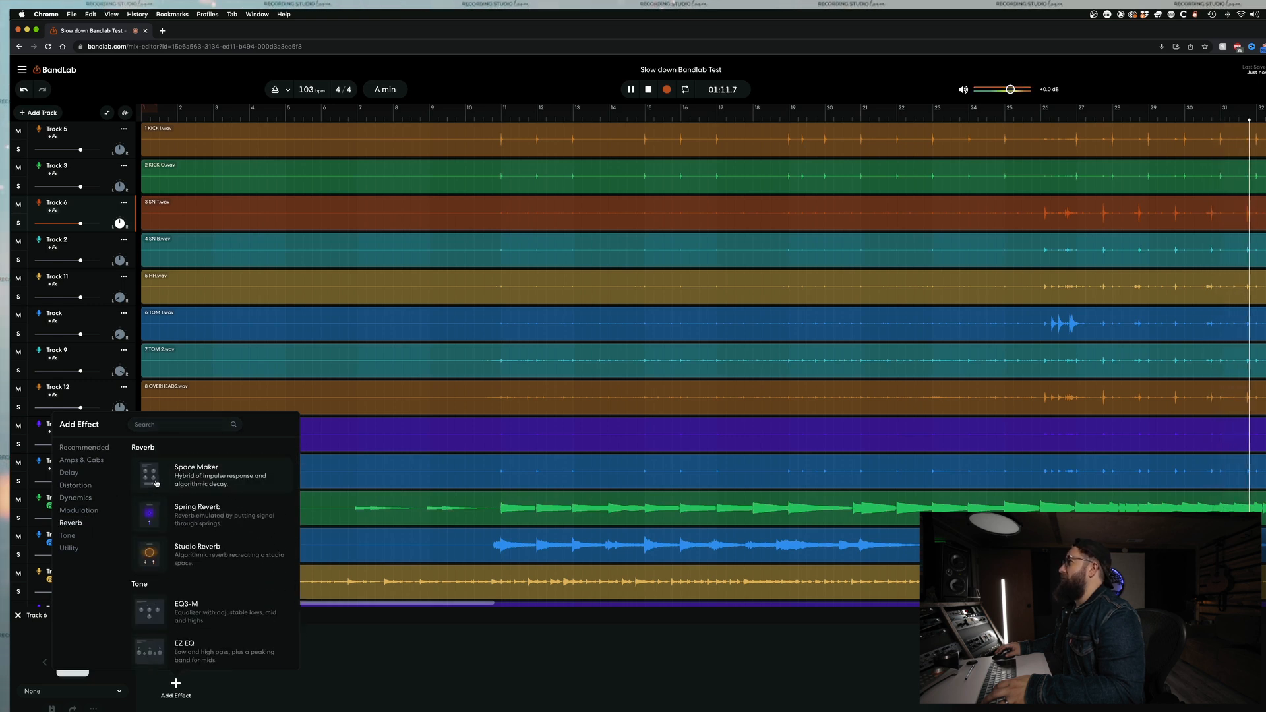
{"action": "left_click", "coordinate": [156, 482]}
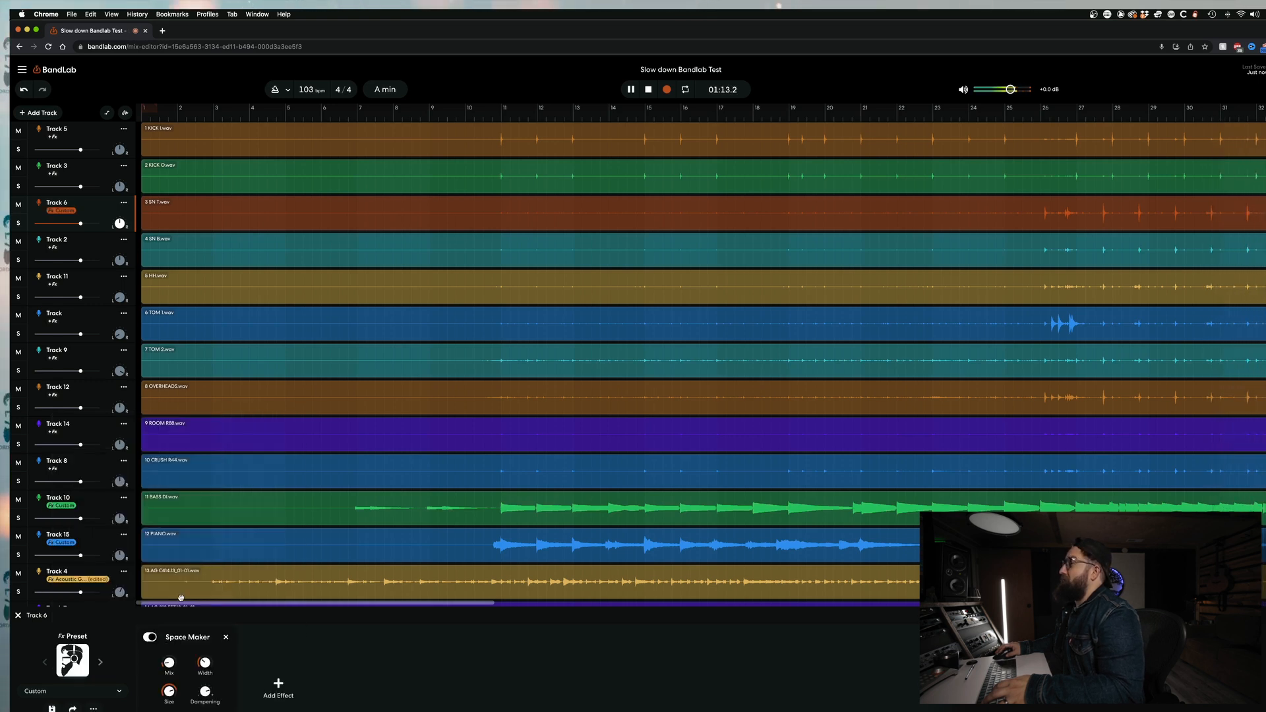
Choose the Room type for Track 6's Space Maker and set its Mix to 34%
{"action": "left_click", "coordinate": [187, 711]}
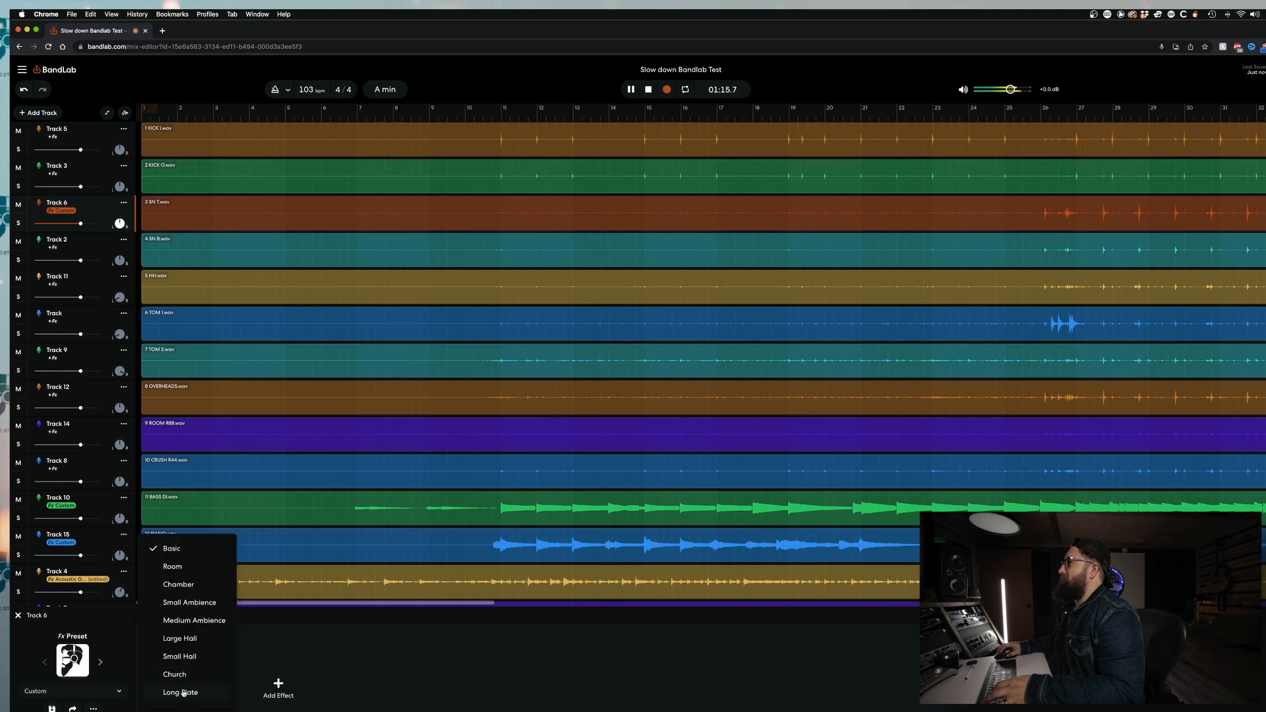
{"action": "left_click", "coordinate": [188, 567]}
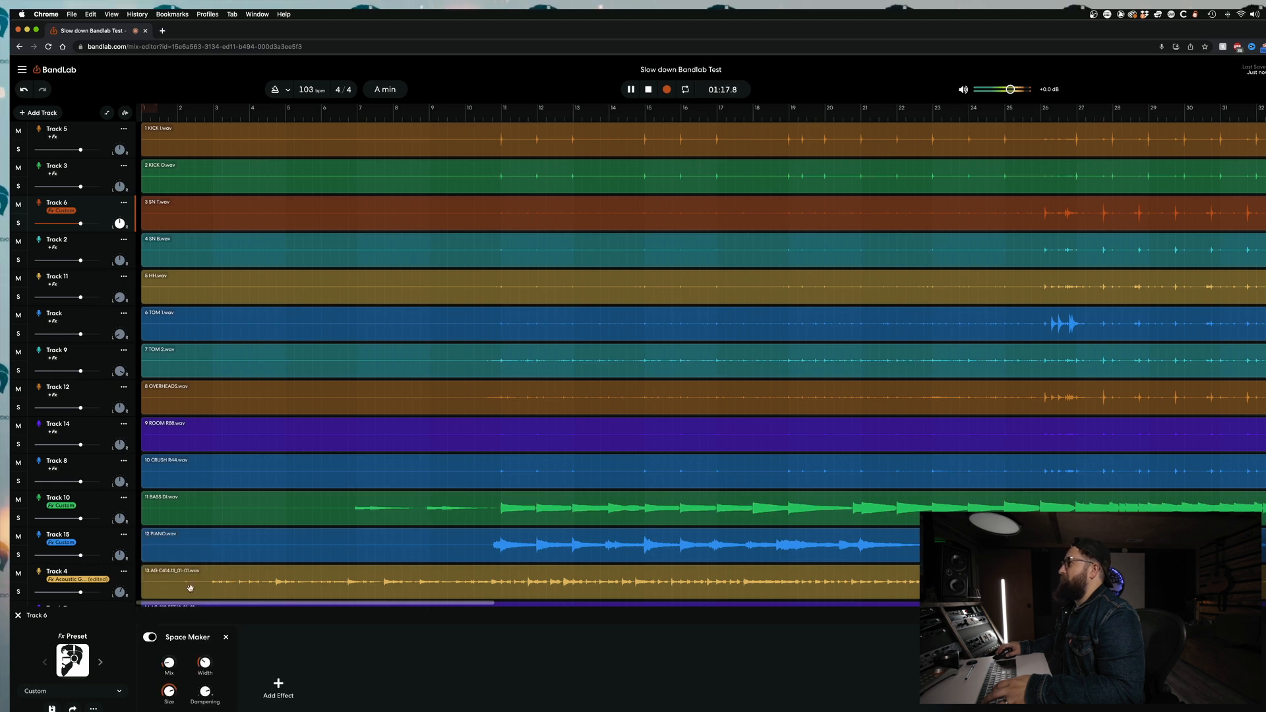
{"action": "left_click_drag", "start_coordinate": [169, 636], "coordinate": [171, 617]}
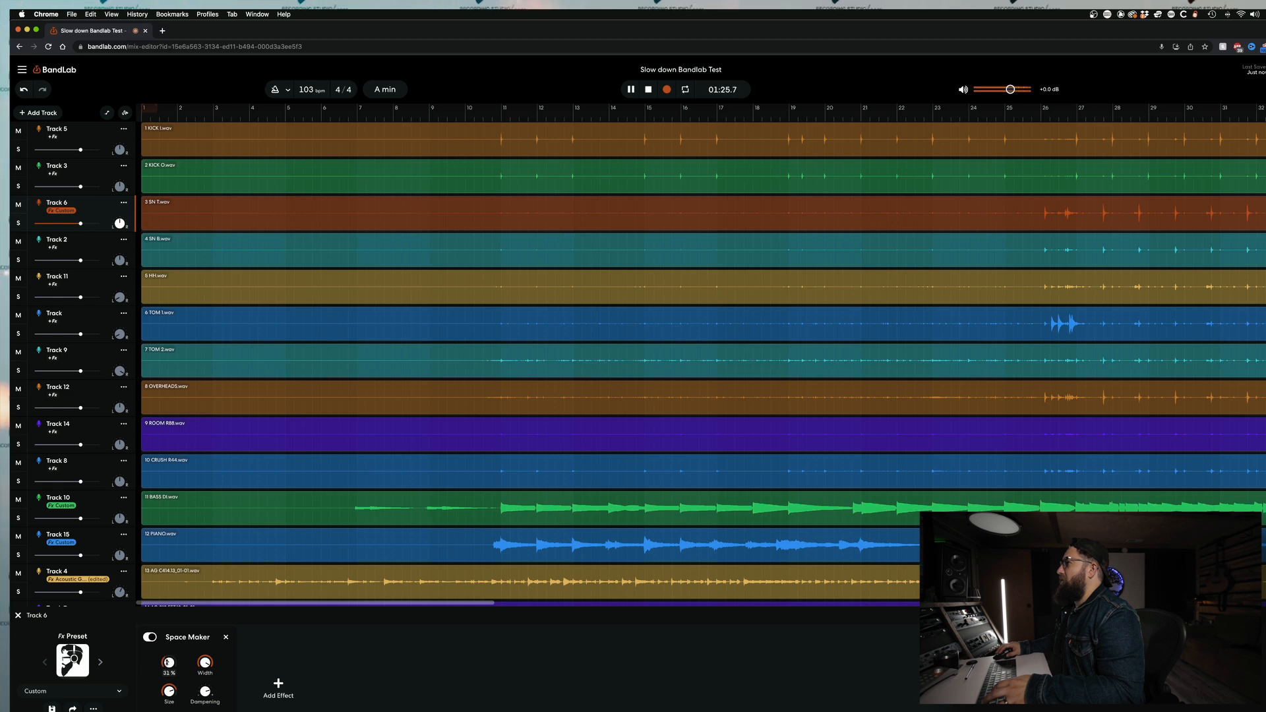
{"action": "left_click_drag", "start_coordinate": [169, 662], "coordinate": [169, 661]}
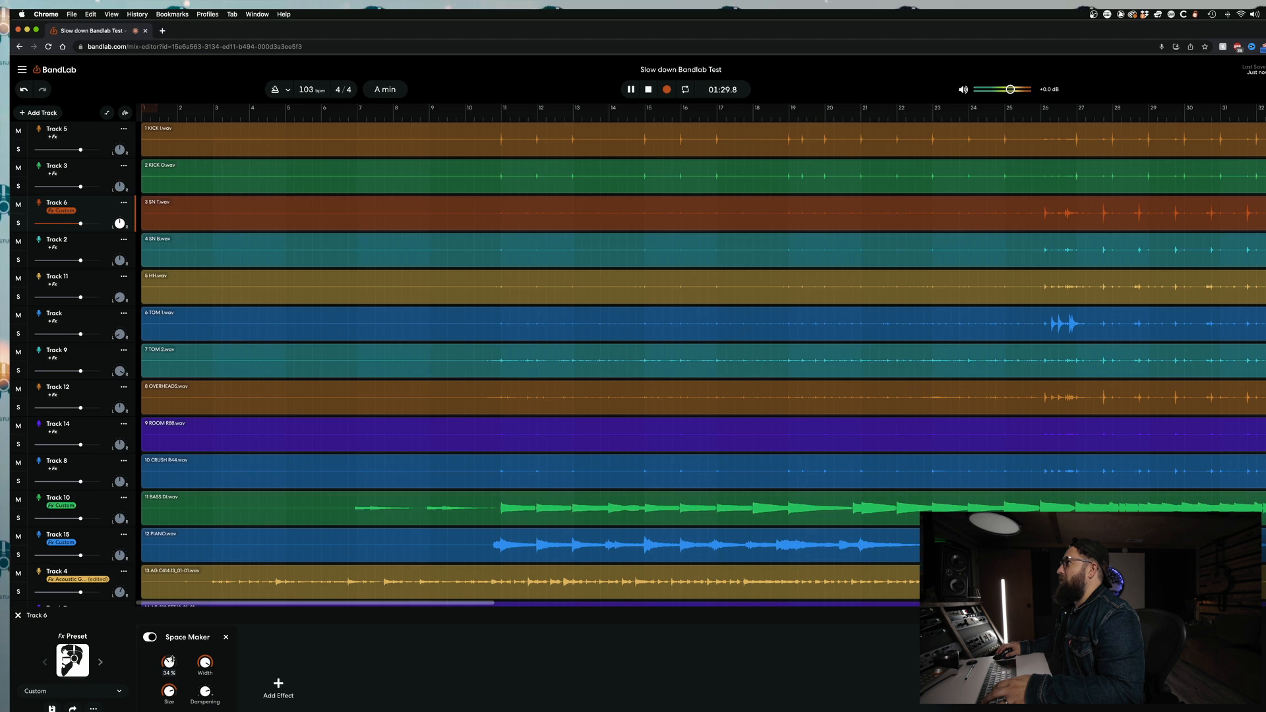
Browse the available effects and add the BL 1176 limiting amplifier from the Dynamics category to Track 6
{"action": "left_click", "coordinate": [278, 686]}
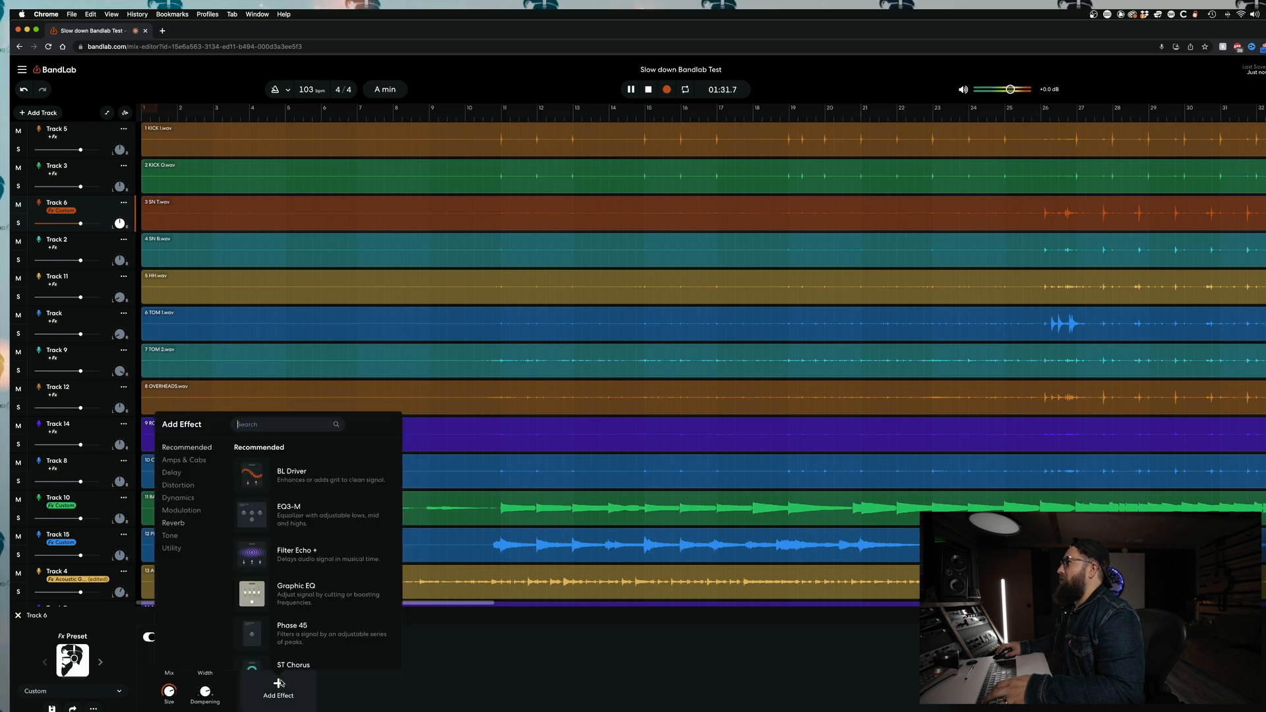
{"action": "scroll", "coordinate": [278, 628], "scroll_direction": "down", "scroll_amount": 8}
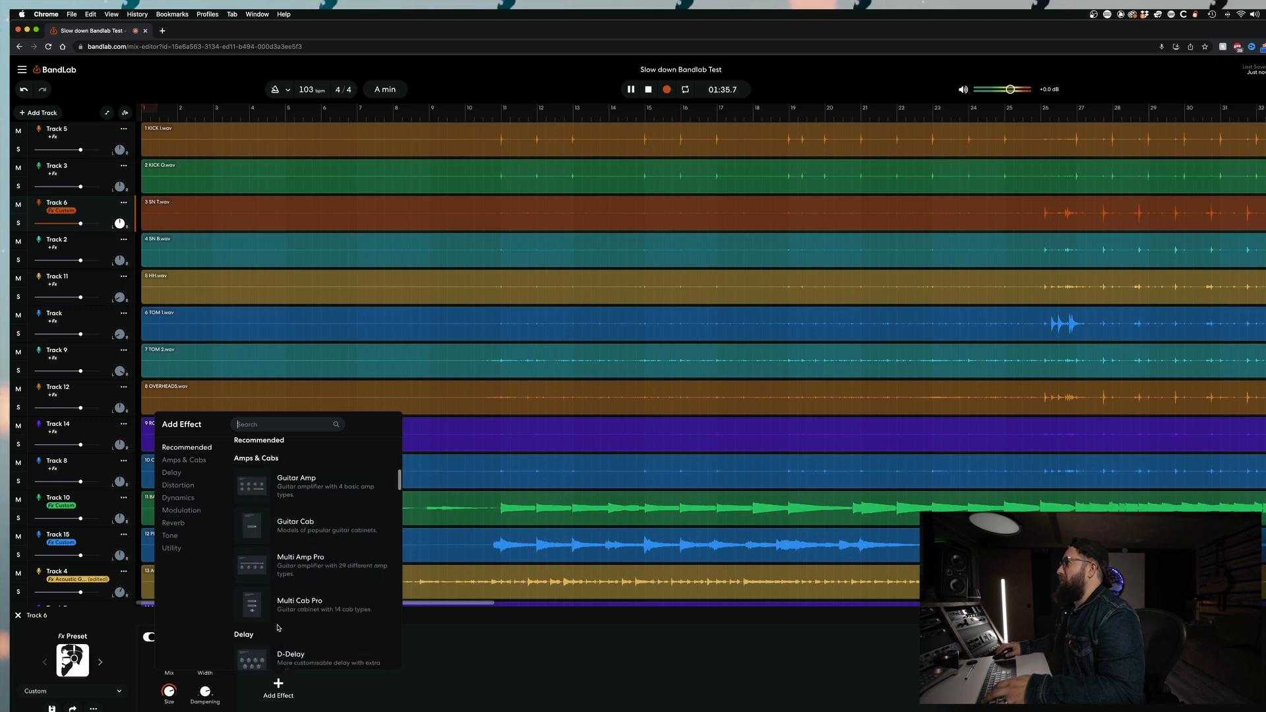
{"action": "scroll", "coordinate": [278, 629], "scroll_direction": "down", "scroll_amount": 2}
{"action": "scroll", "coordinate": [278, 628], "scroll_direction": "down", "scroll_amount": 6}
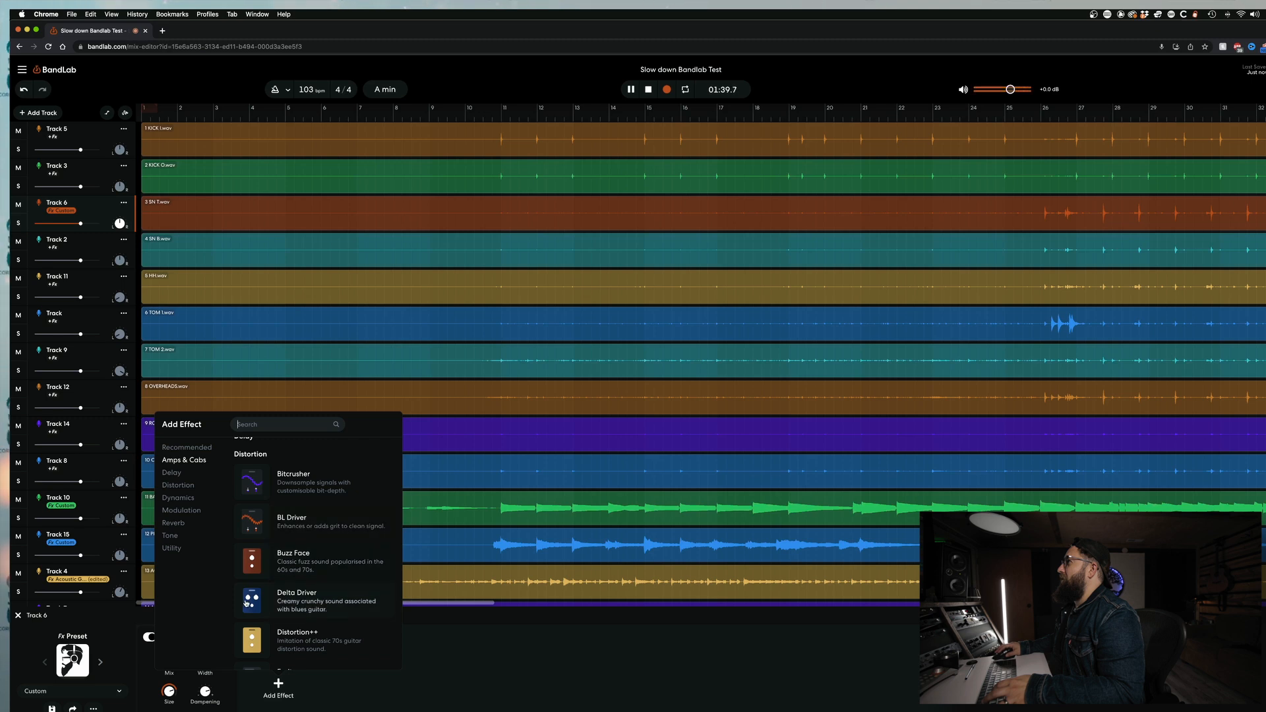
{"action": "scroll", "coordinate": [251, 607], "scroll_direction": "down", "scroll_amount": 3}
{"action": "scroll", "coordinate": [253, 608], "scroll_direction": "down", "scroll_amount": 4}
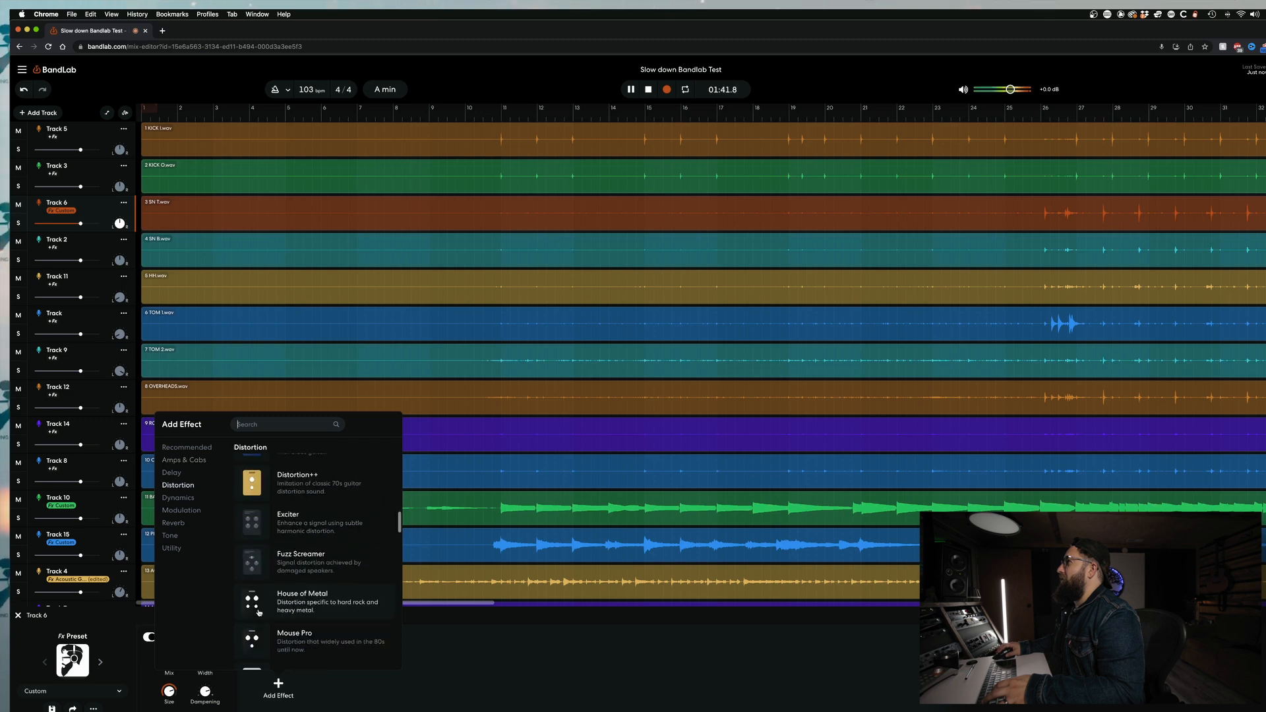
{"action": "left_click", "coordinate": [181, 499]}
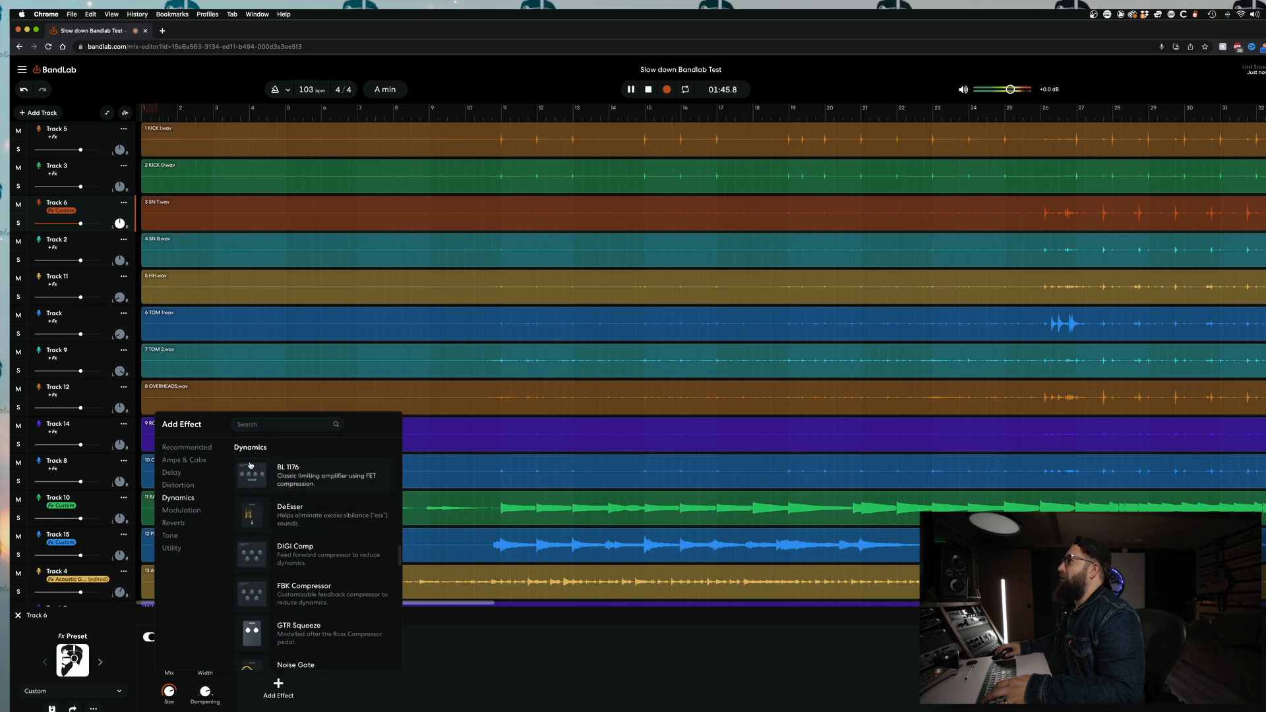
{"action": "left_click", "coordinate": [249, 622]}
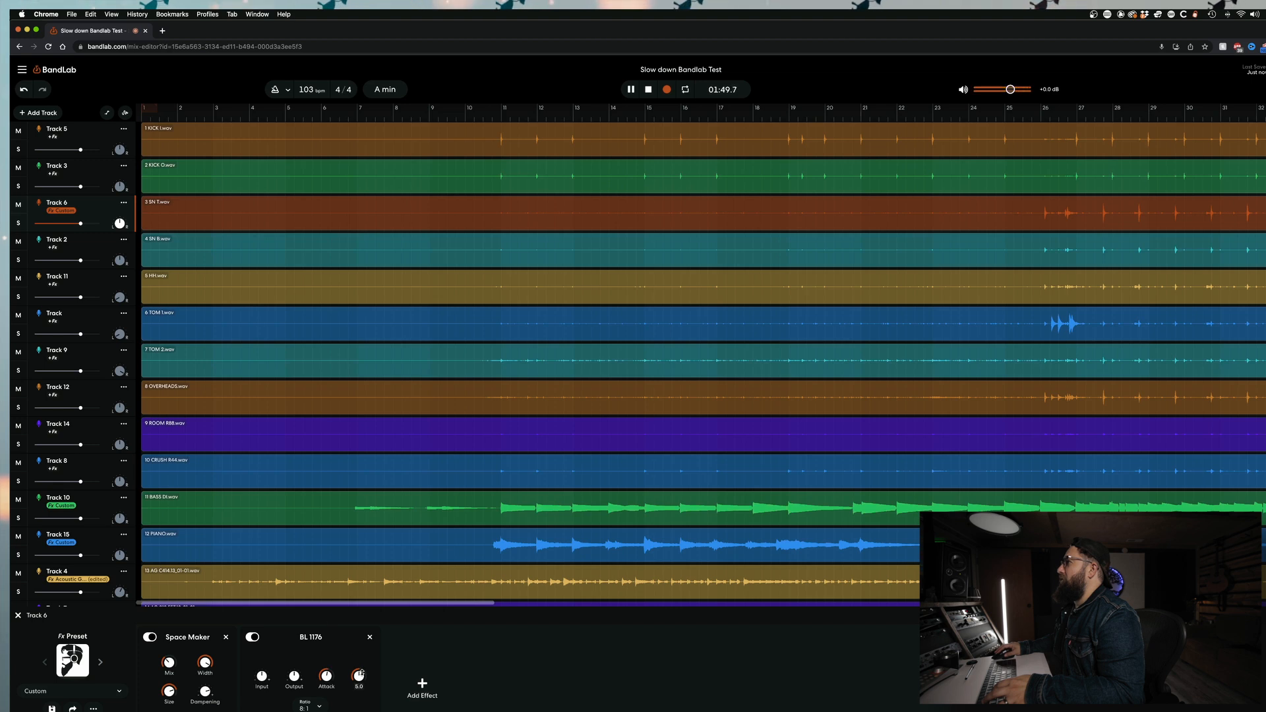
Set the BL 1176 ratio to 4:1 and move Space Maker after it in Track 6's effect chain
{"action": "left_click", "coordinate": [310, 706]}
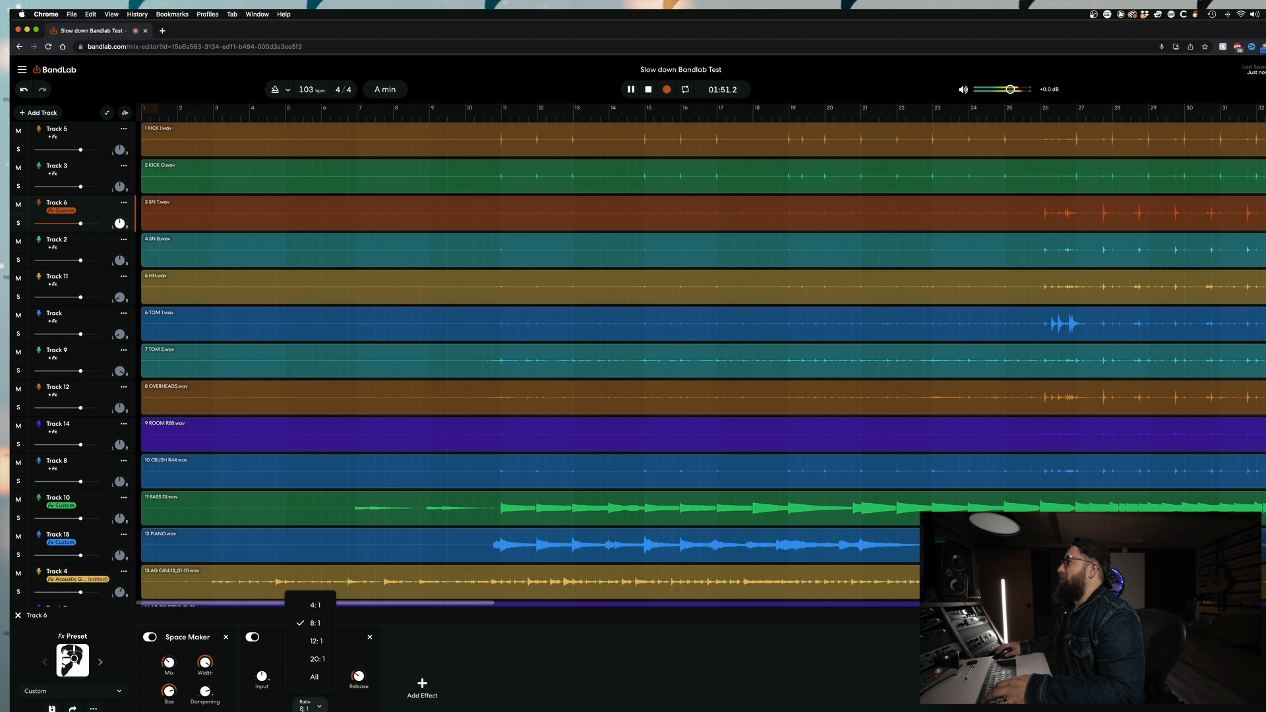
{"action": "left_click", "coordinate": [315, 607]}
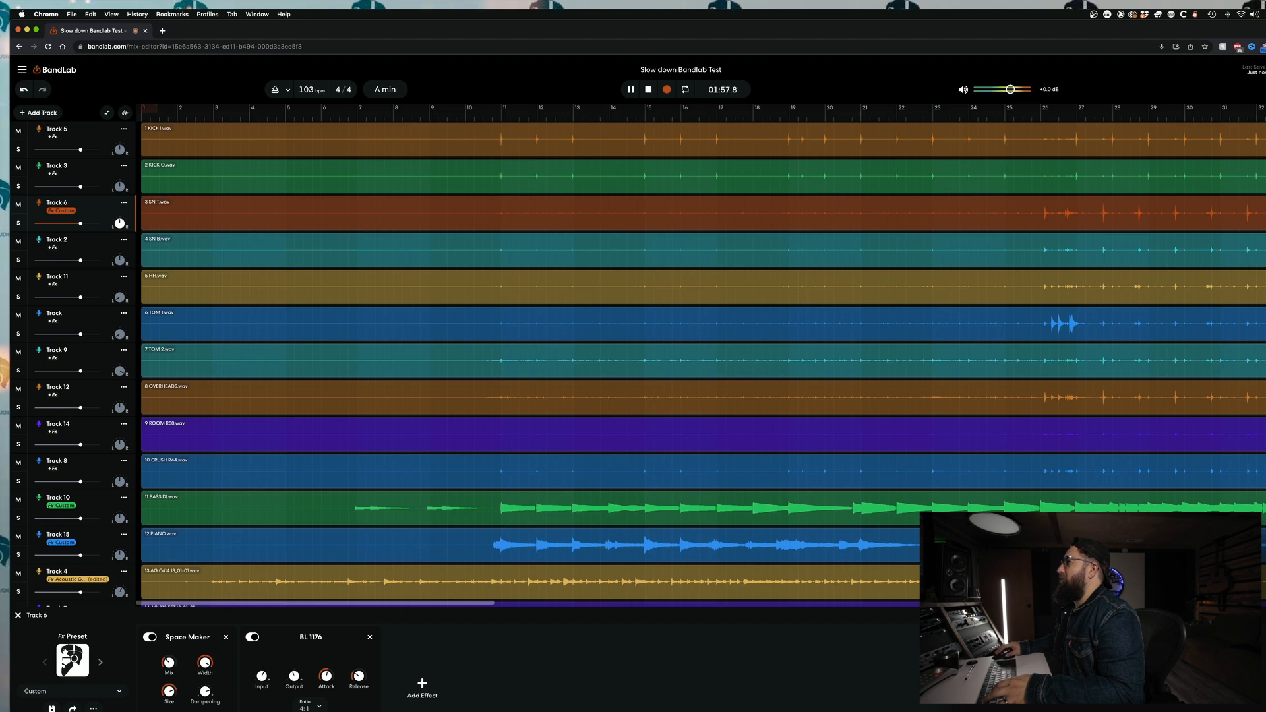
{"action": "left_click_drag", "start_coordinate": [201, 649], "coordinate": [472, 644]}
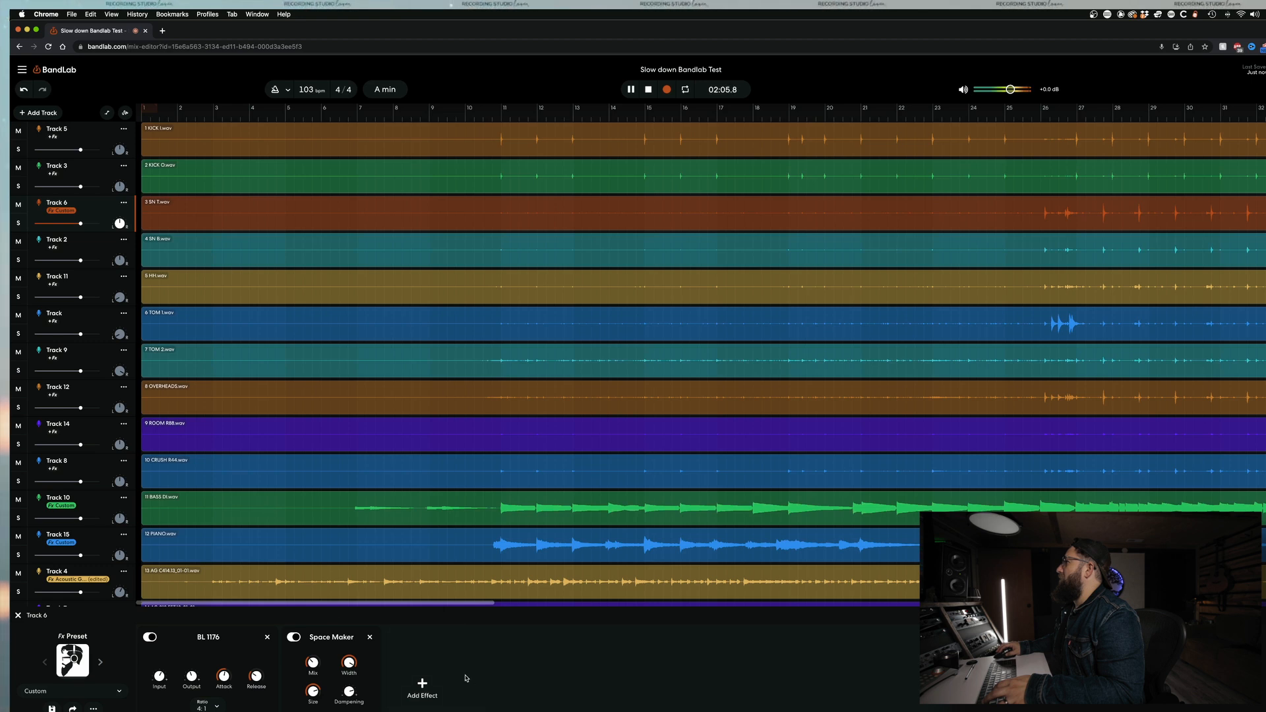
Lower Track 13's volume, bring the master level down to -3.8 dB, and stop playback
{"action": "scroll", "coordinate": [119, 539], "scroll_direction": "down", "scroll_amount": 3}
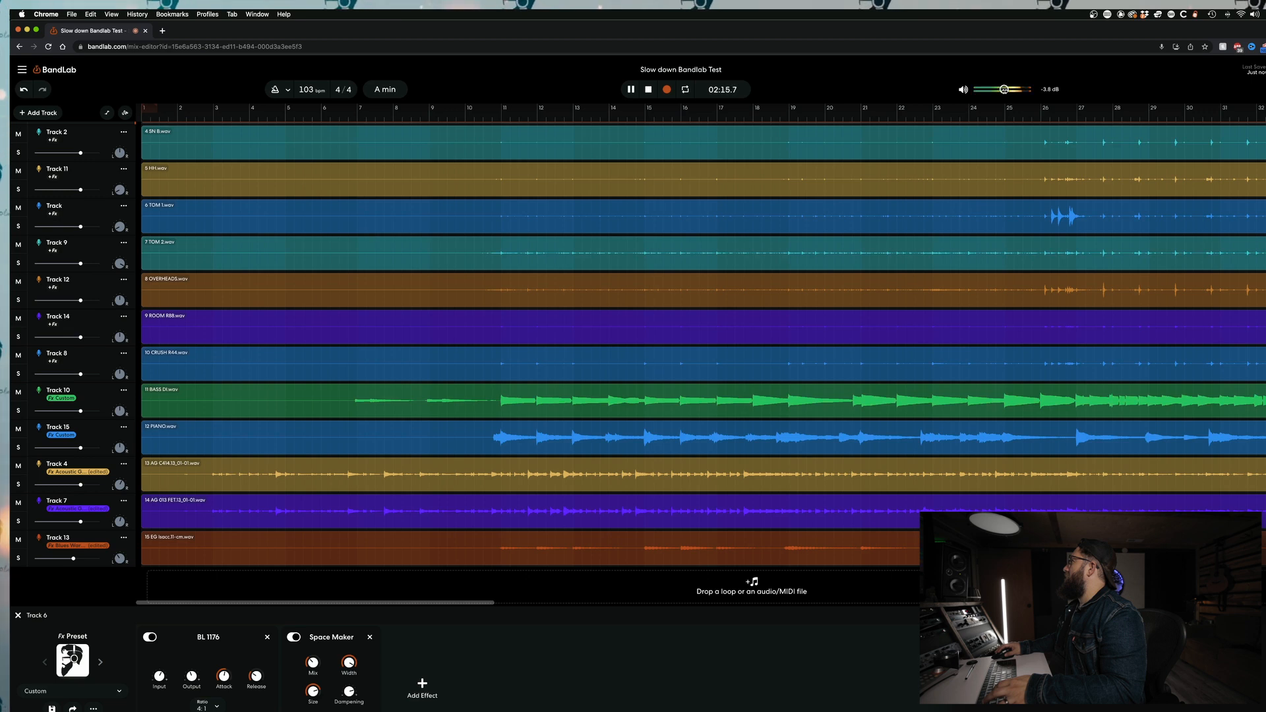
{"action": "key", "text": "space"}
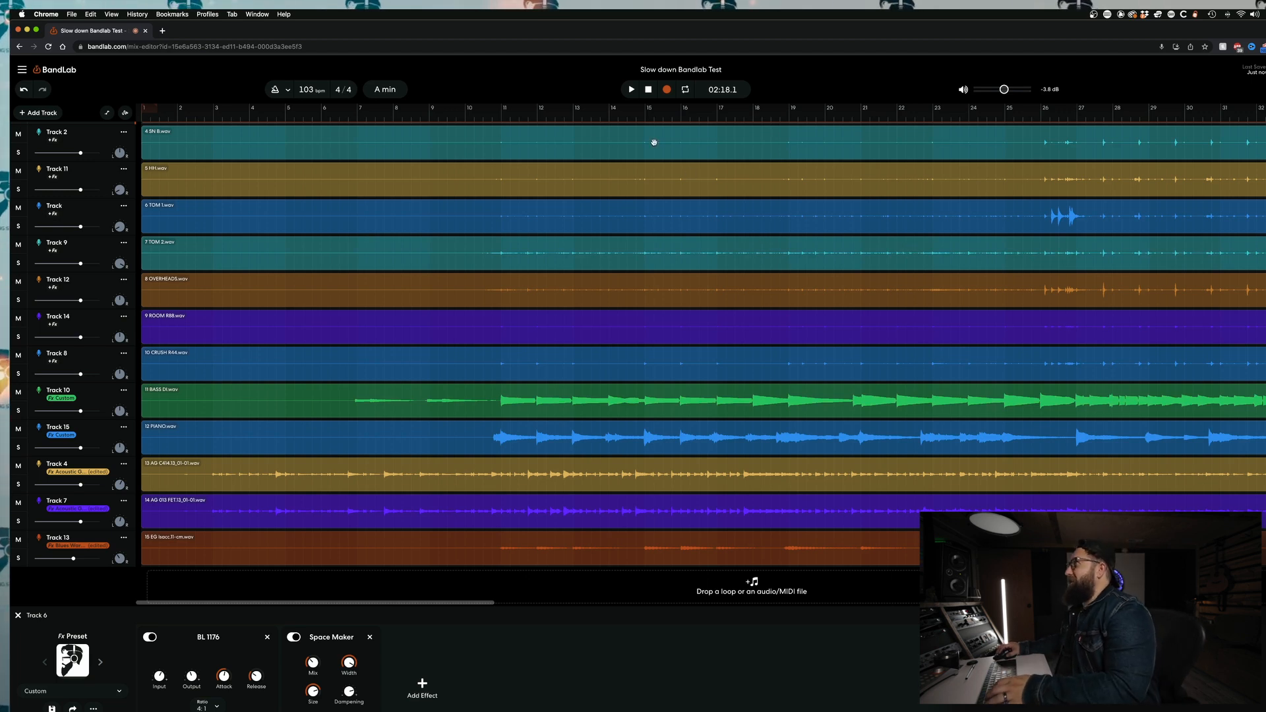
{"action": "left_click", "coordinate": [600, 117]}
{"action": "scroll", "coordinate": [40, 198], "scroll_direction": "up", "scroll_amount": 3}
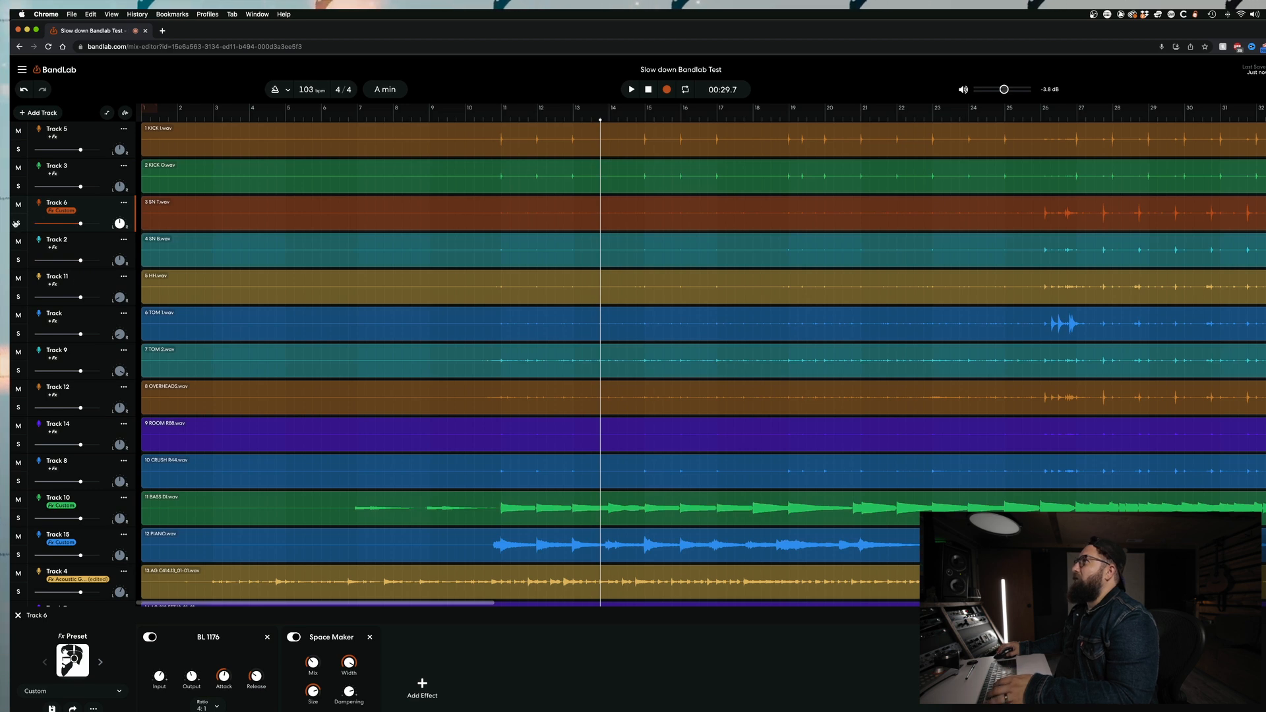
Play Track 6 soloed from about bar 28 and bypass its Space Maker reverb
{"action": "left_click", "coordinate": [1122, 121]}
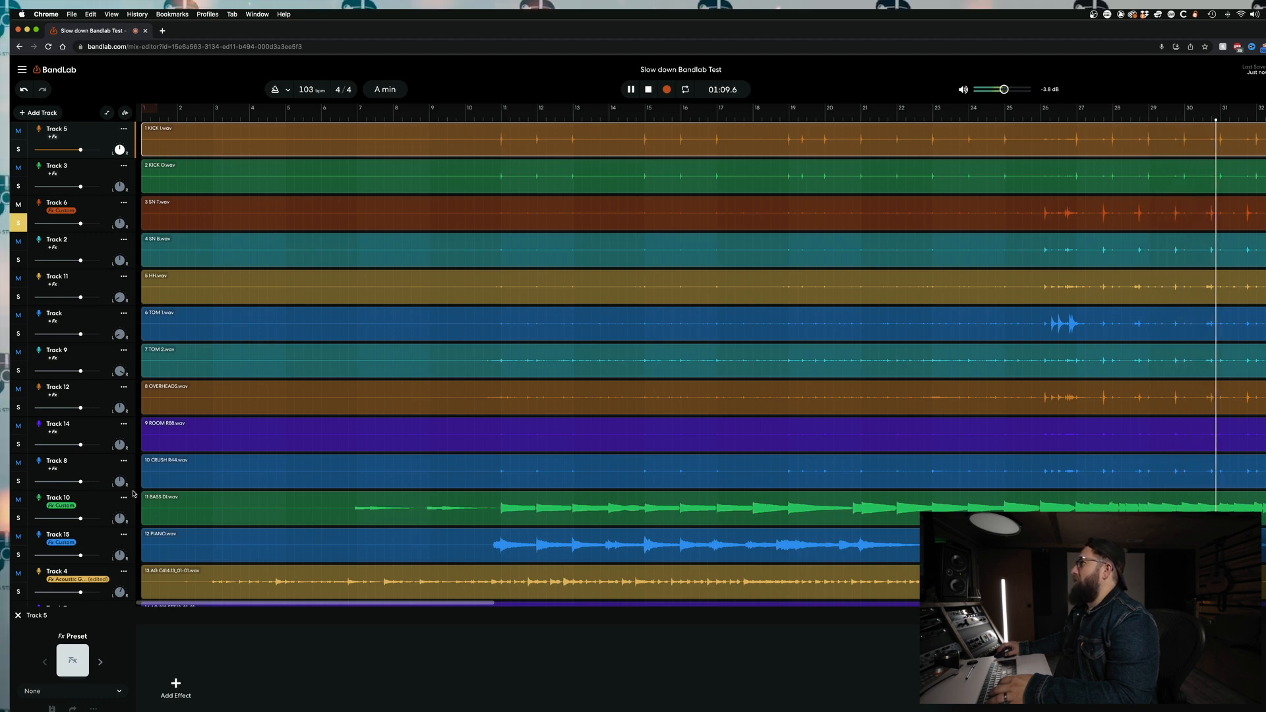
{"action": "left_click", "coordinate": [188, 210]}
{"action": "key", "text": "space"}
{"action": "key", "text": "space"}
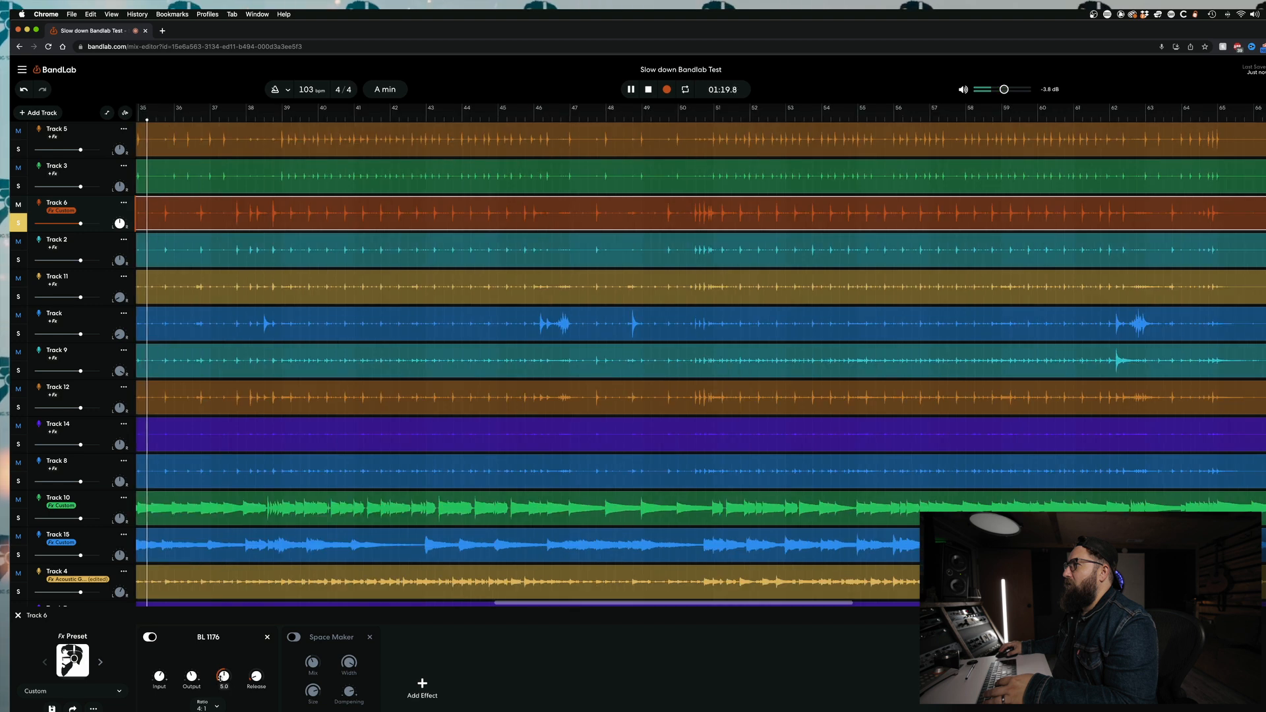
Raise the Input and lower the Output of Track 6's BL 1176 while the snare plays soloed
{"action": "left_click_drag", "start_coordinate": [161, 677], "coordinate": [171, 647]}
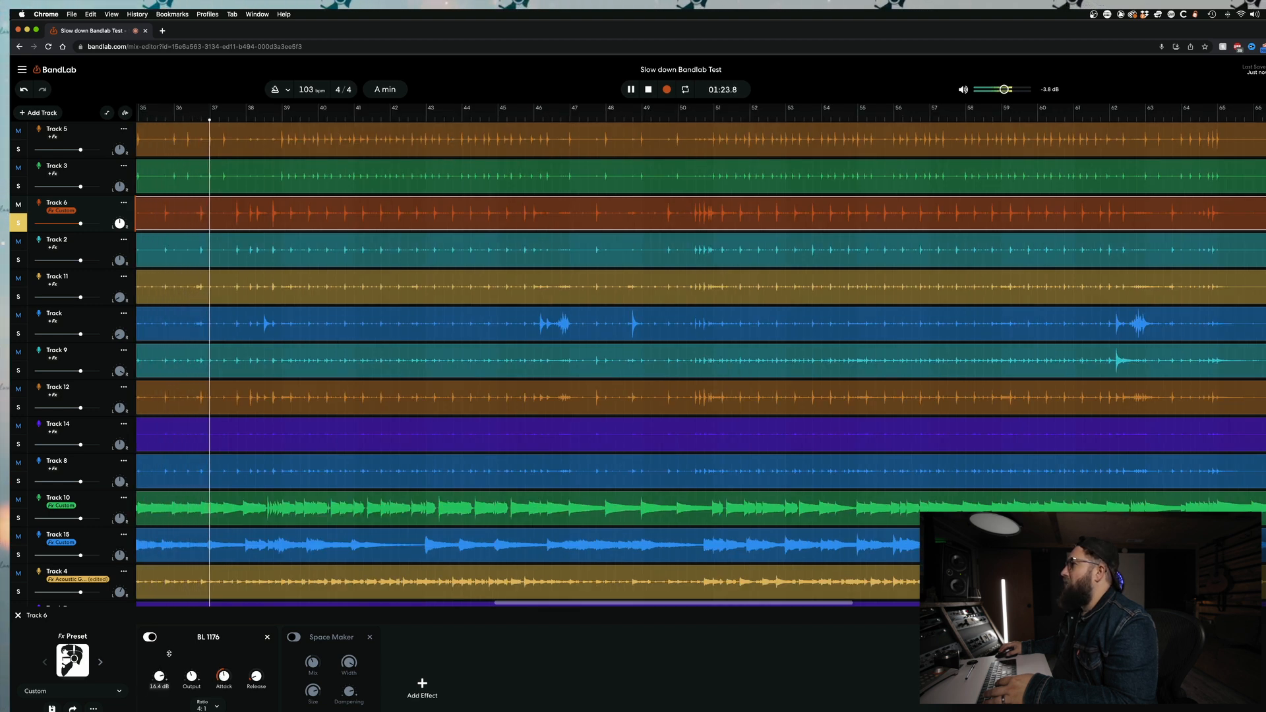
{"action": "mouse_move", "coordinate": [192, 679]}
{"action": "left_click_drag", "start_coordinate": [191, 678], "coordinate": [189, 697]}
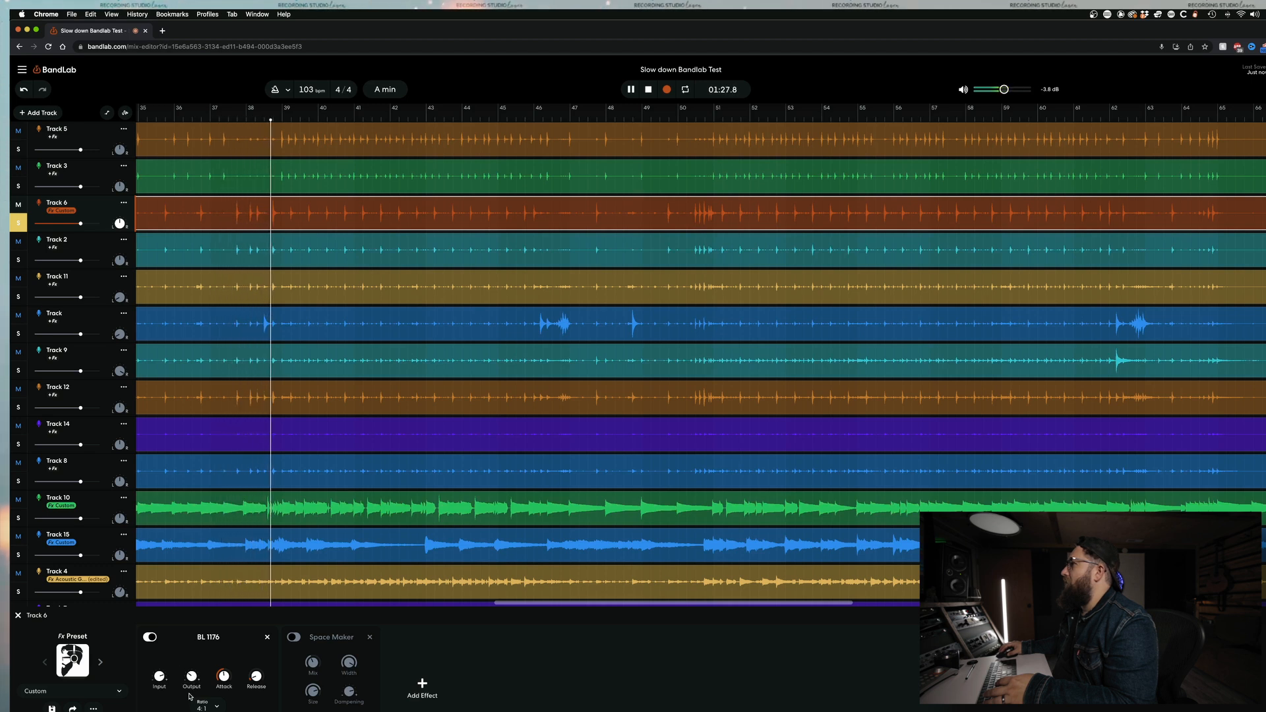
{"action": "mouse_move", "coordinate": [159, 677]}
{"action": "left_click_drag", "start_coordinate": [160, 676], "coordinate": [194, 654]}
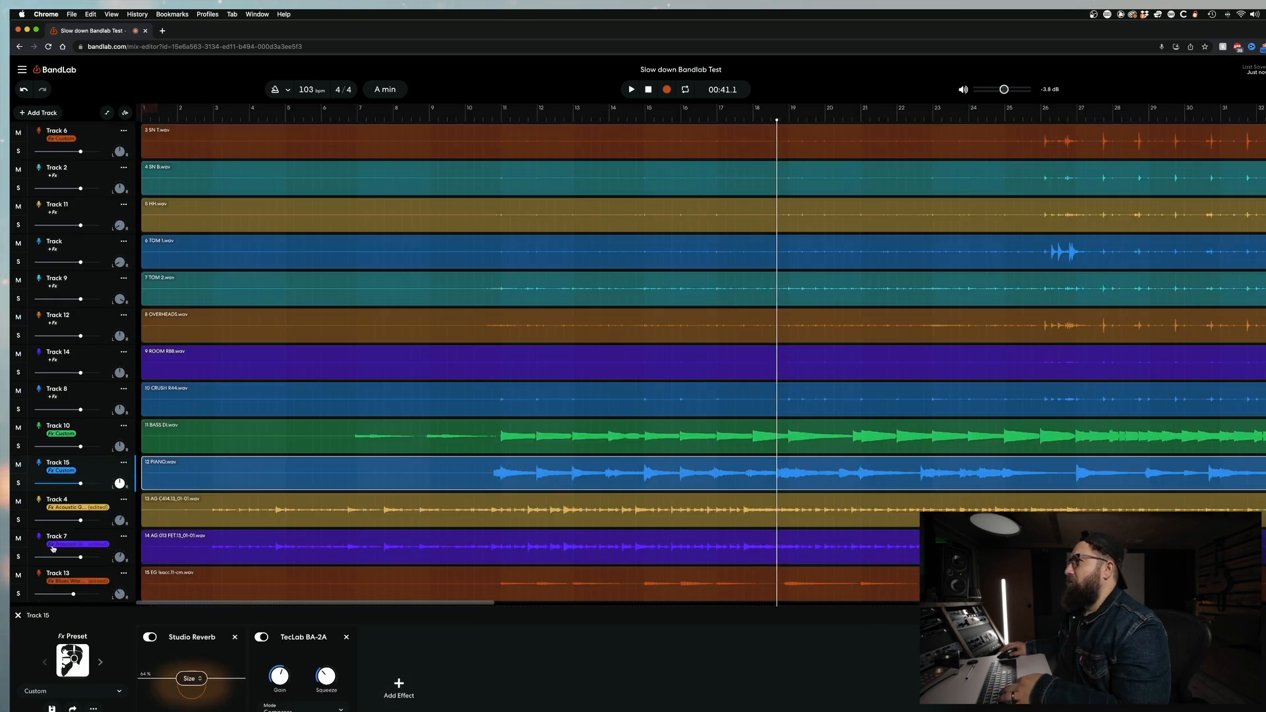
Solo Track 13 and play it from the current position, about bar 18
{"action": "scroll", "coordinate": [49, 559], "scroll_direction": "down", "scroll_amount": 1}
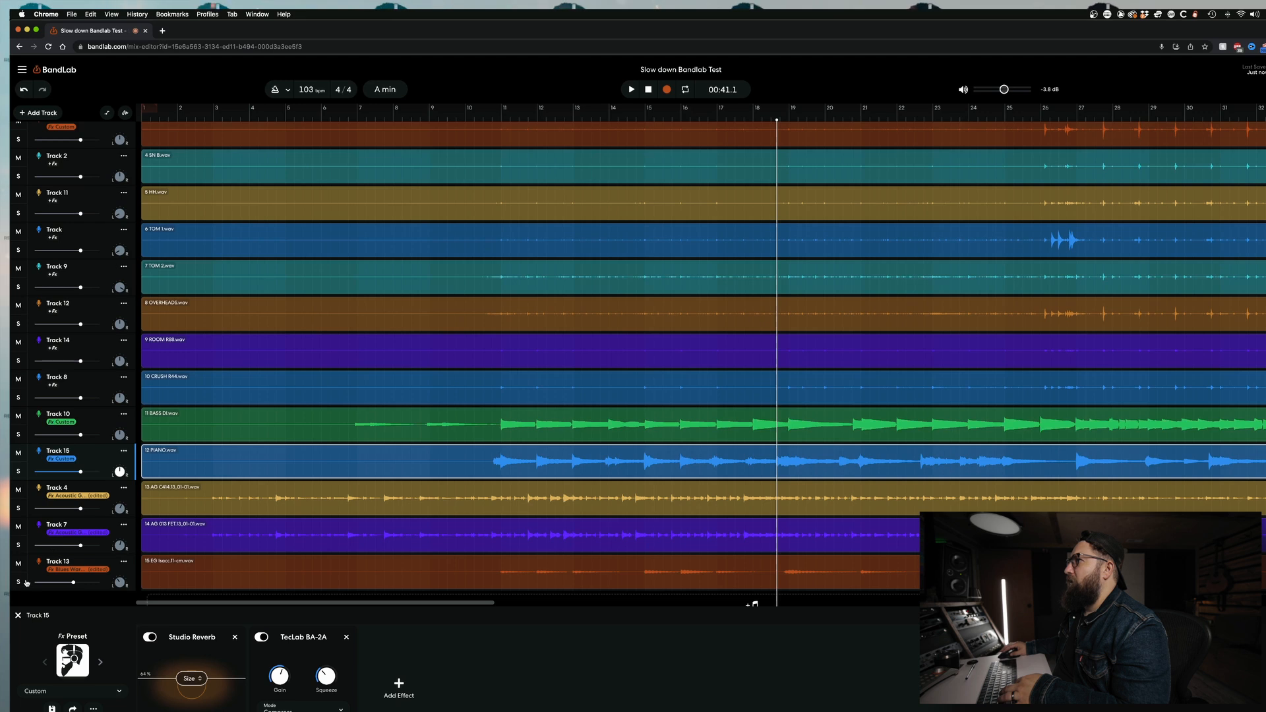
{"action": "left_click", "coordinate": [167, 575]}
{"action": "key", "text": "space"}
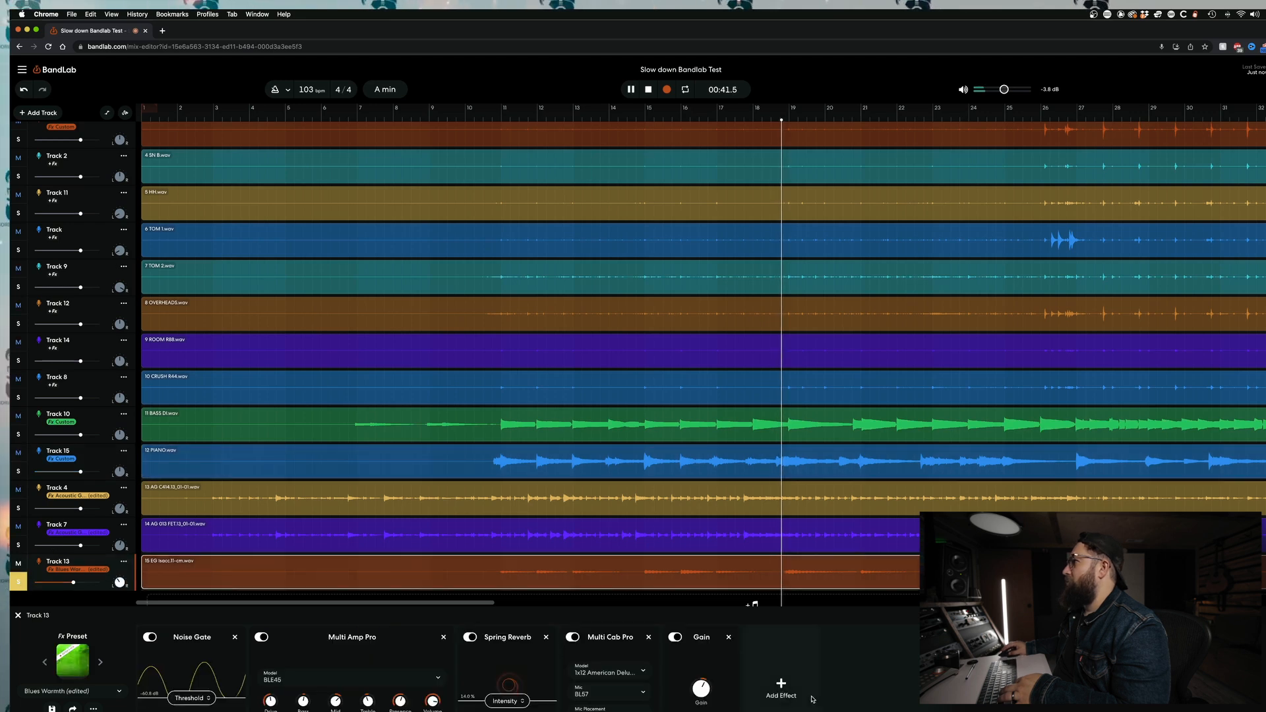
Try the Stereowise utility effect at the end of Track 13's effect chain, stop playback and remove the effect
{"action": "left_click", "coordinate": [781, 691]}
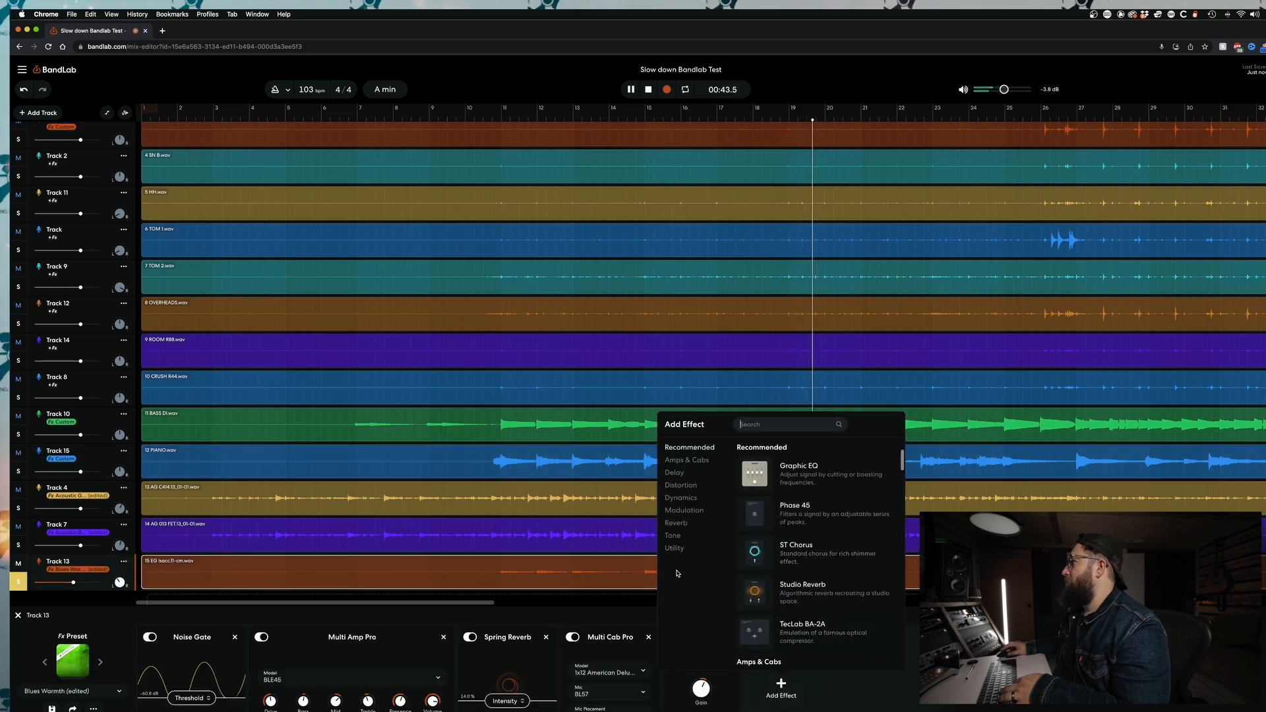
{"action": "left_click", "coordinate": [674, 547]}
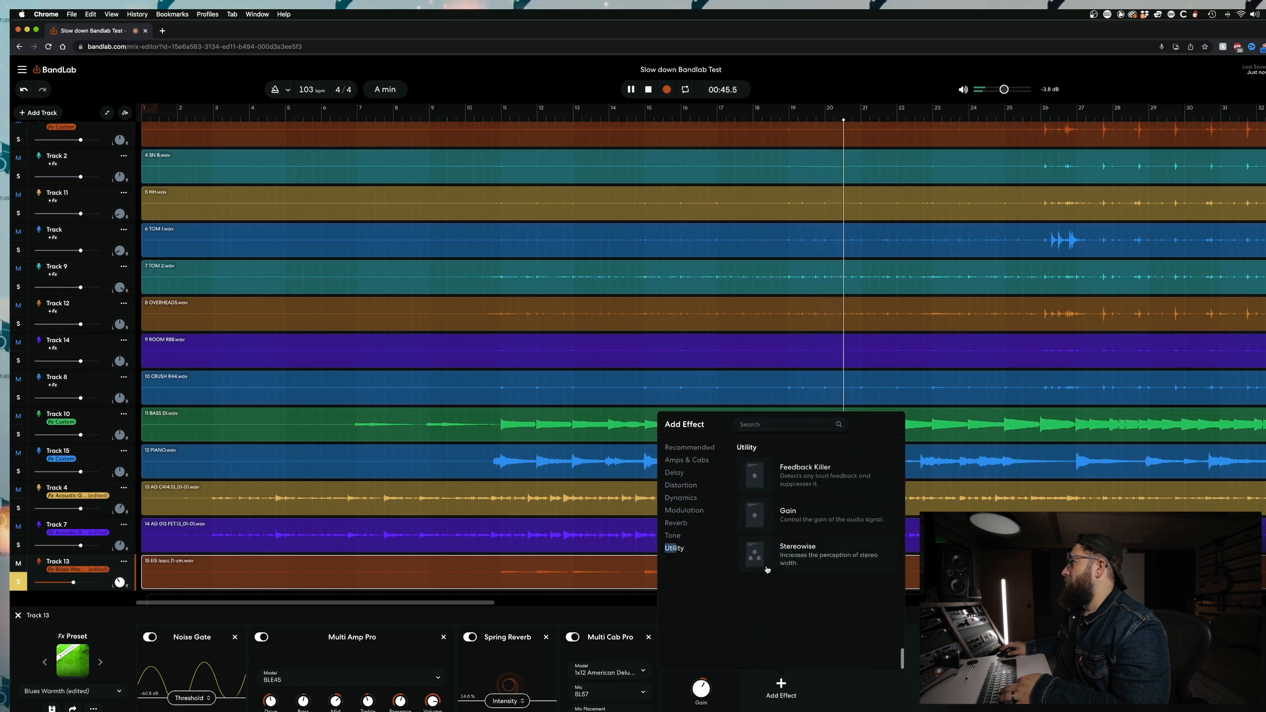
{"action": "left_click", "coordinate": [754, 554]}
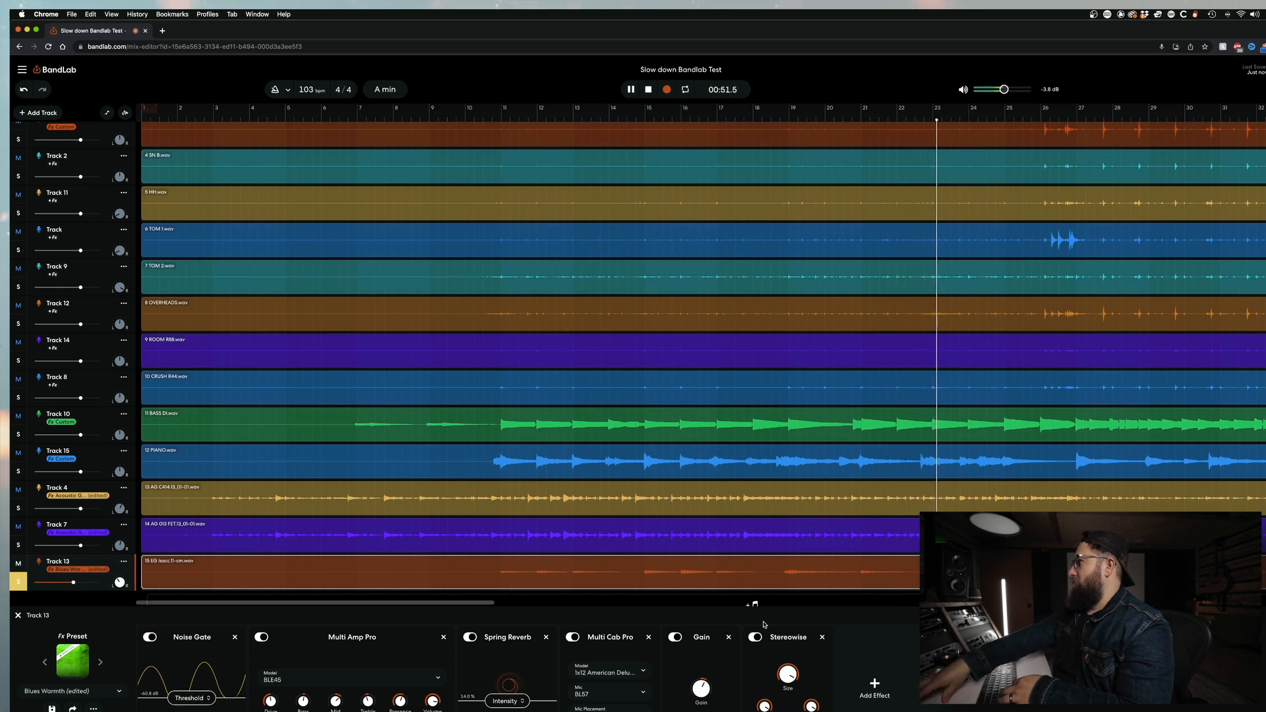
{"action": "key", "text": "space"}
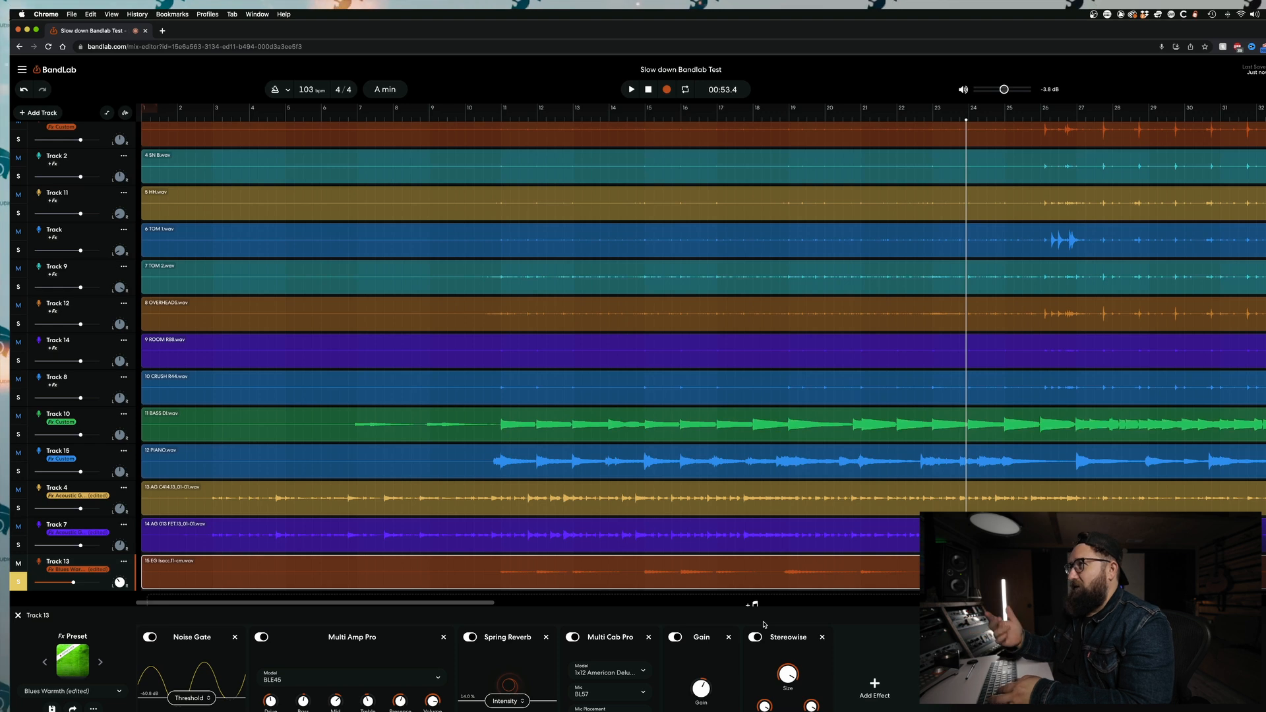
{"action": "left_click", "coordinate": [821, 637]}
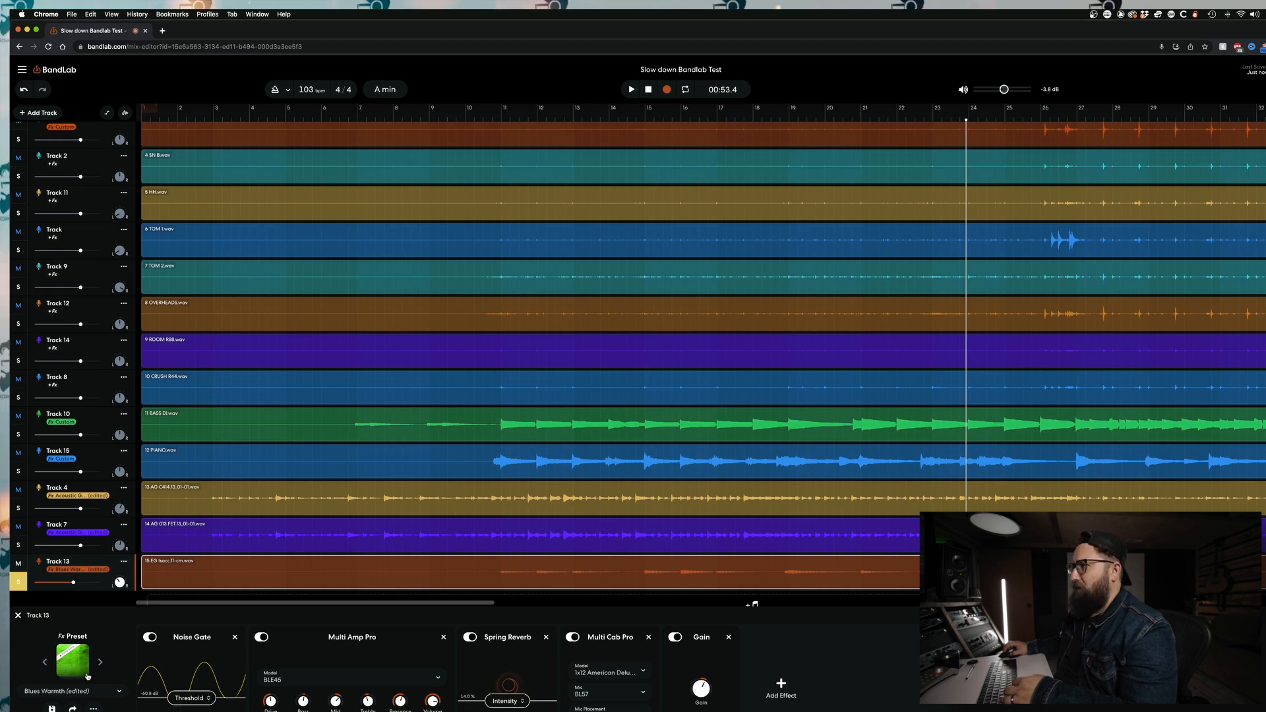
Set the threshold of Track 13's Noise Gate to about -47.6 dB while the track plays soloed, and stop playback
{"action": "key", "text": "space"}
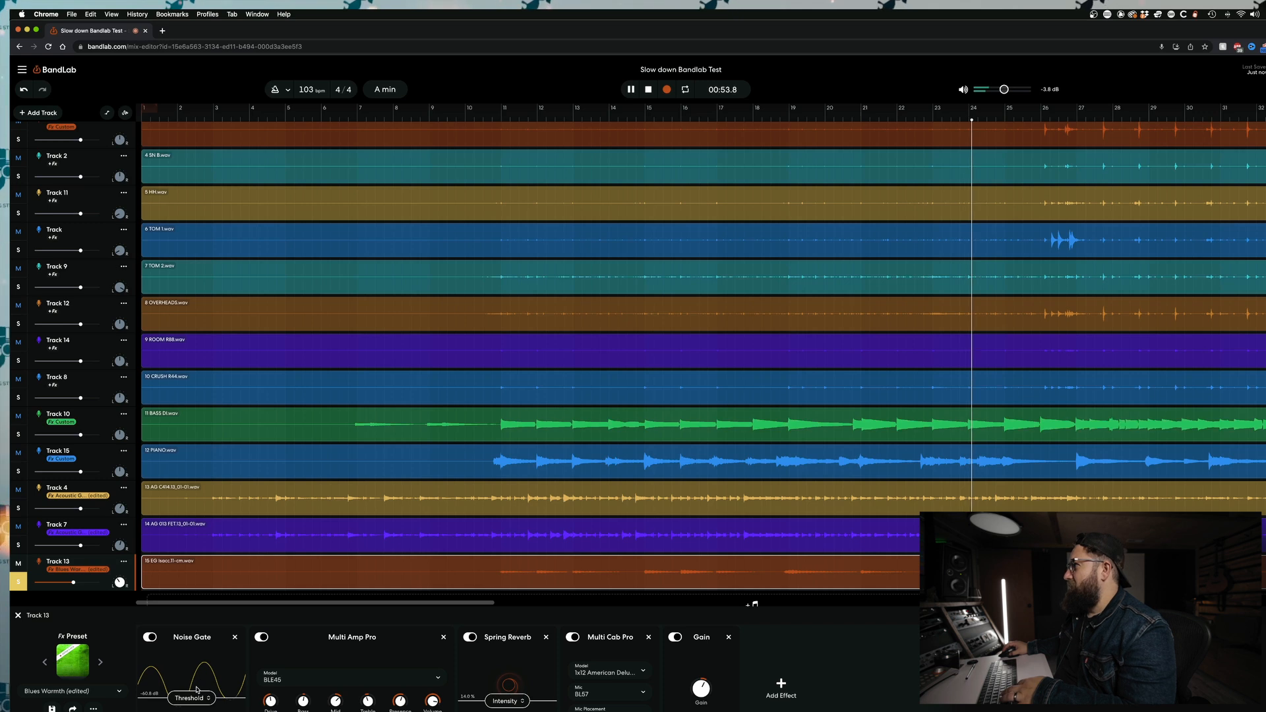
{"action": "left_click_drag", "start_coordinate": [202, 679], "coordinate": [194, 680]}
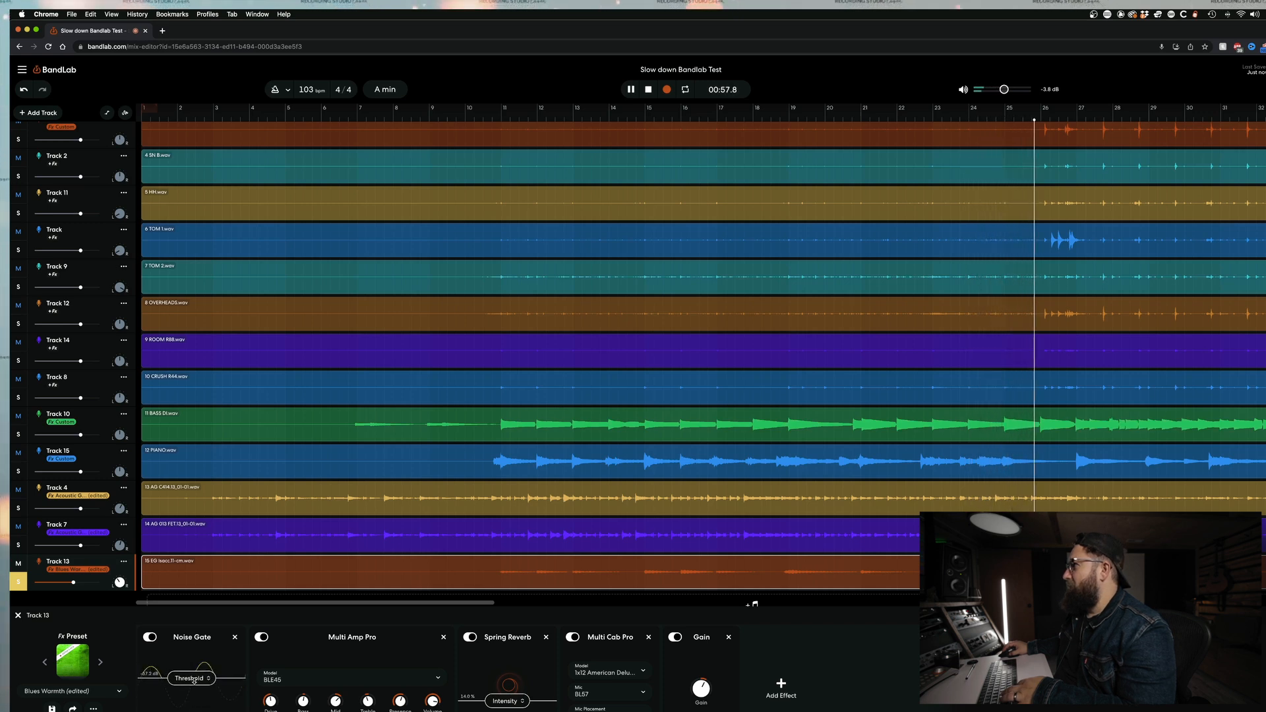
{"action": "left_click_drag", "start_coordinate": [194, 680], "coordinate": [195, 689]}
{"action": "key", "text": "space"}
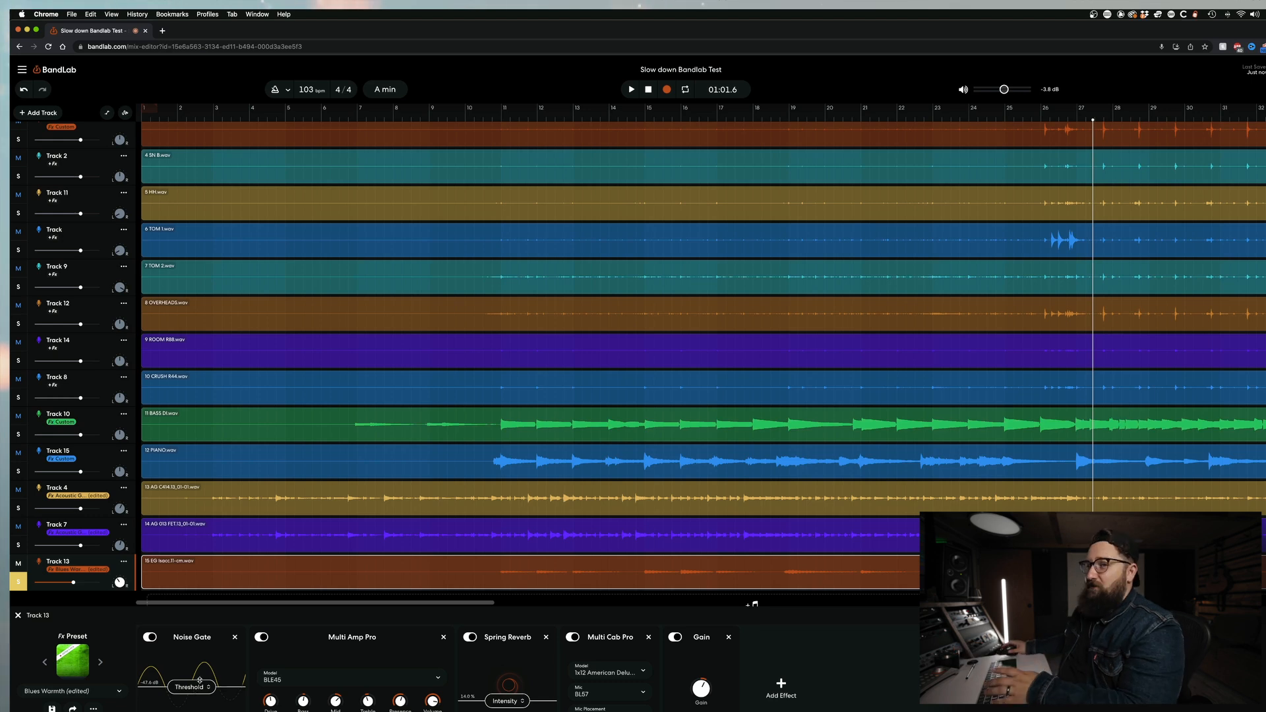
Save the project and choose to download it as a mixdown
{"action": "left_click", "coordinate": [22, 69]}
{"action": "mouse_move", "coordinate": [40, 93]}
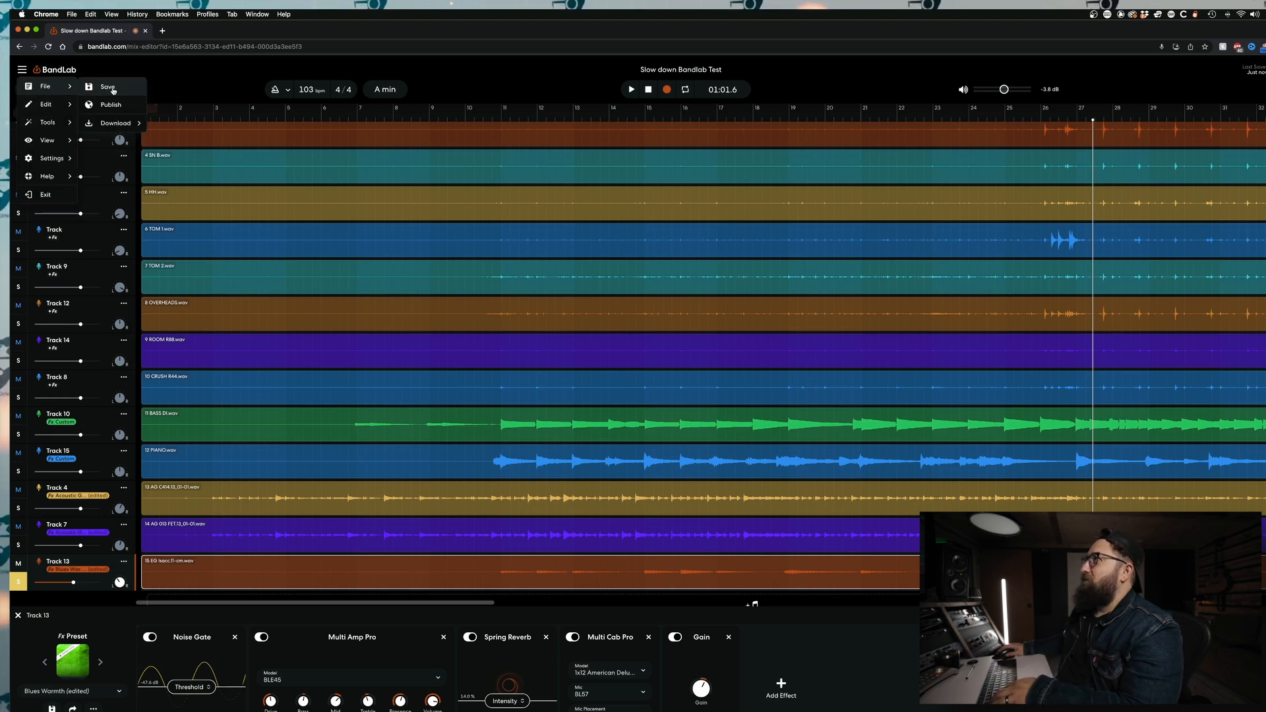
{"action": "left_click", "coordinate": [113, 90]}
{"action": "left_click", "coordinate": [21, 69]}
{"action": "mouse_move", "coordinate": [113, 123]}
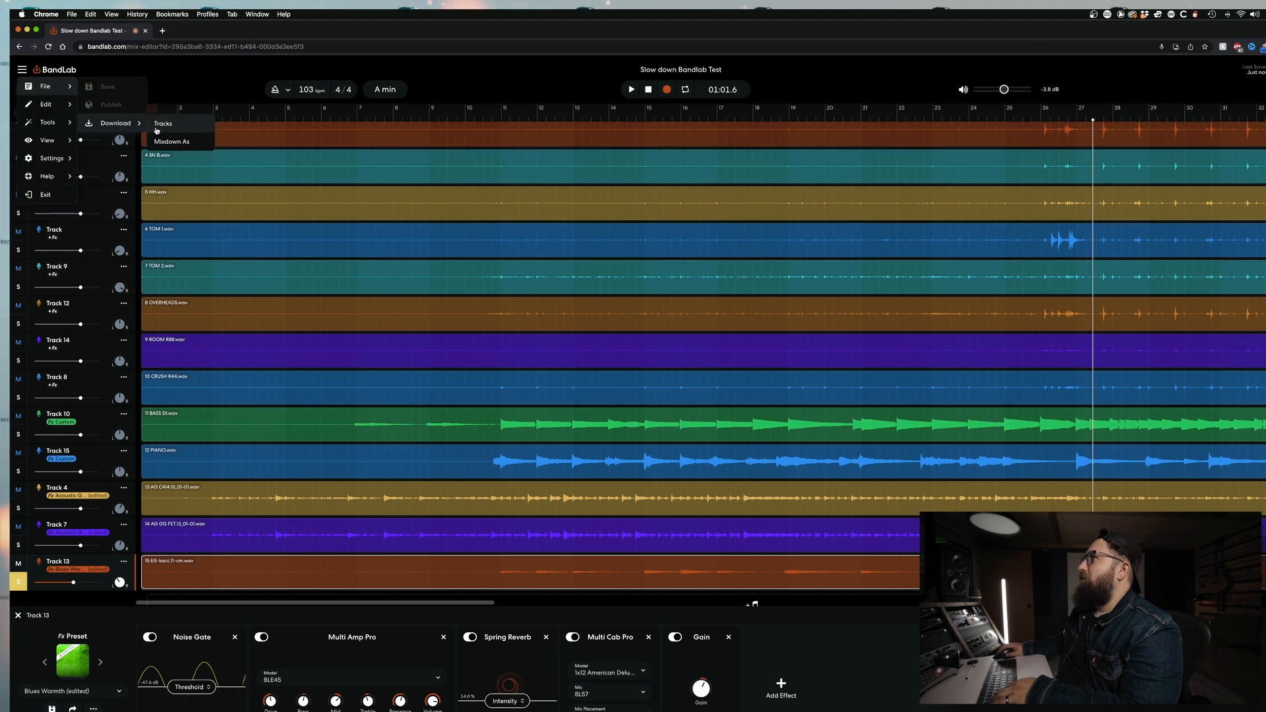
{"action": "left_click", "coordinate": [164, 142]}
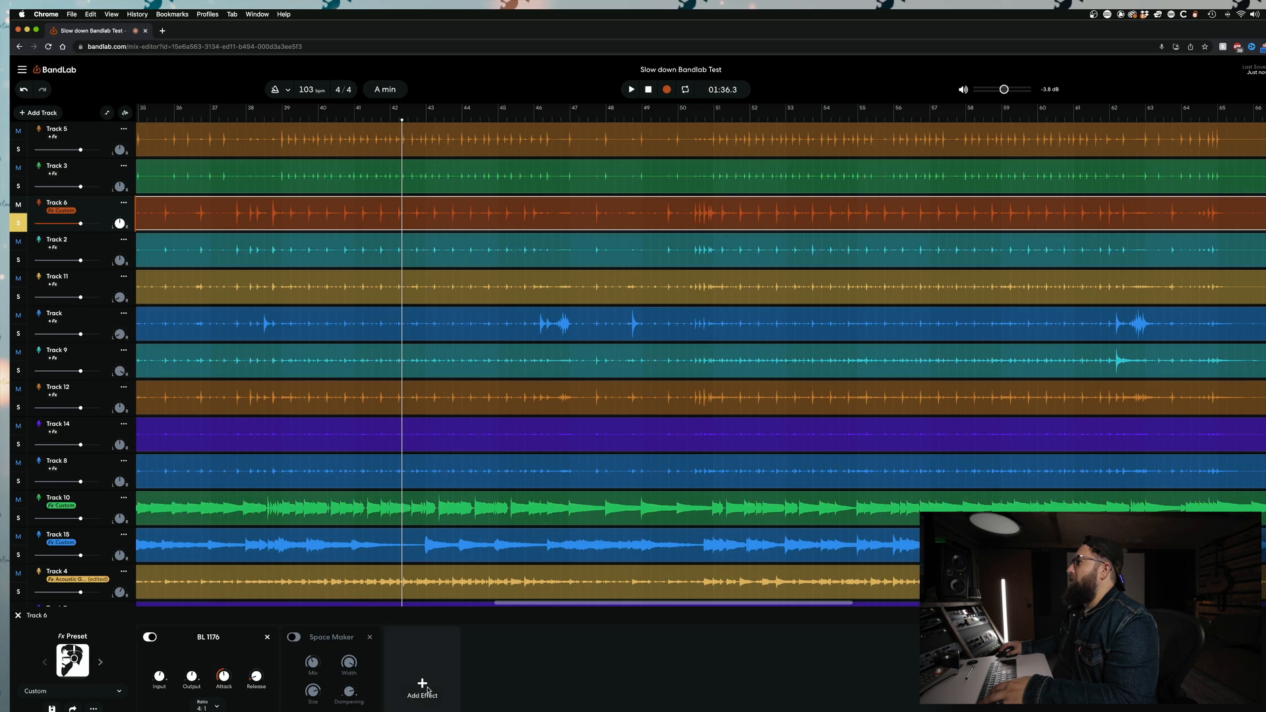
Browse the effects that can be added to Track 6, from the recommended ones through Distortion, and close the list
{"action": "left_click", "coordinate": [422, 686]}
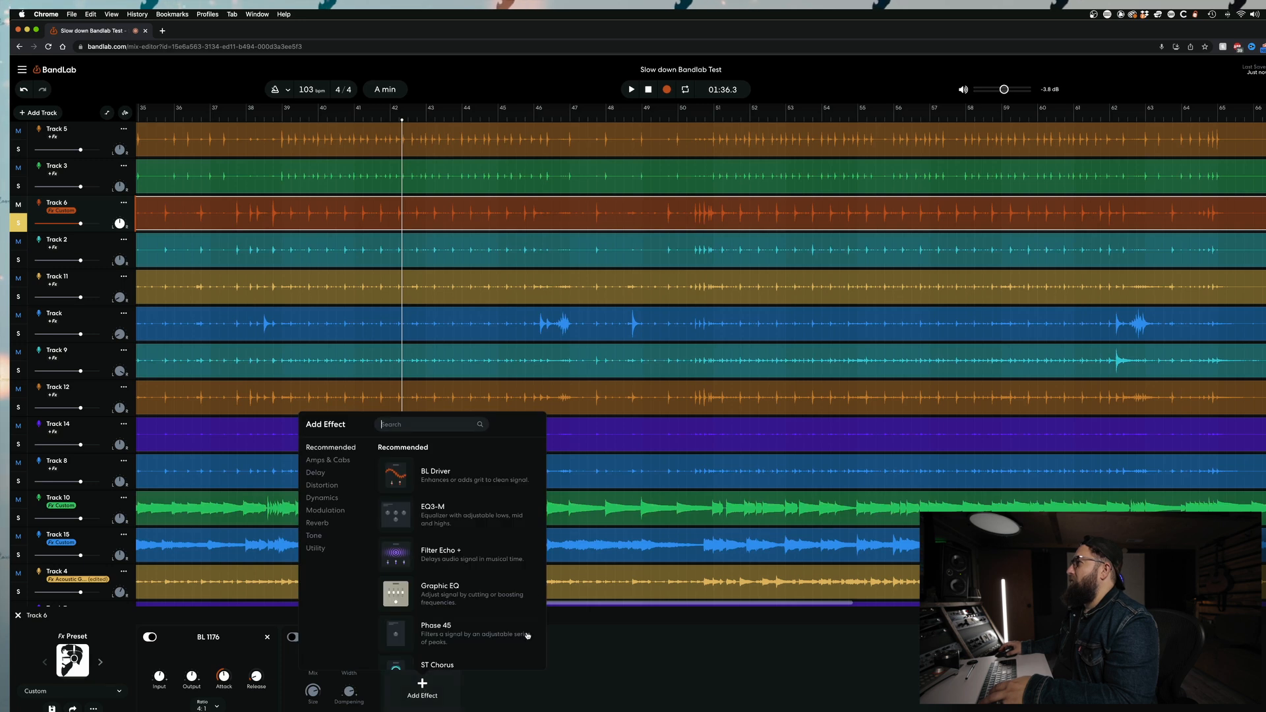
{"action": "scroll", "coordinate": [444, 540], "scroll_direction": "down", "scroll_amount": 3}
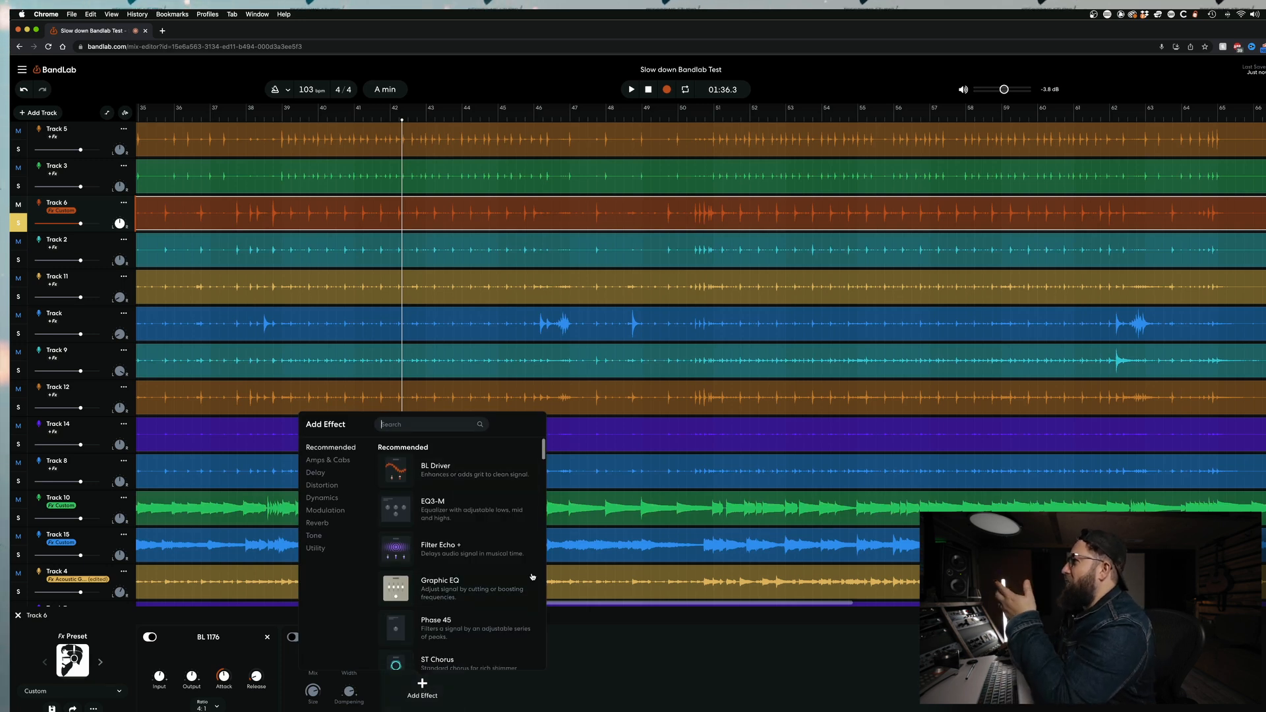
{"action": "scroll", "coordinate": [445, 597], "scroll_direction": "down", "scroll_amount": 3}
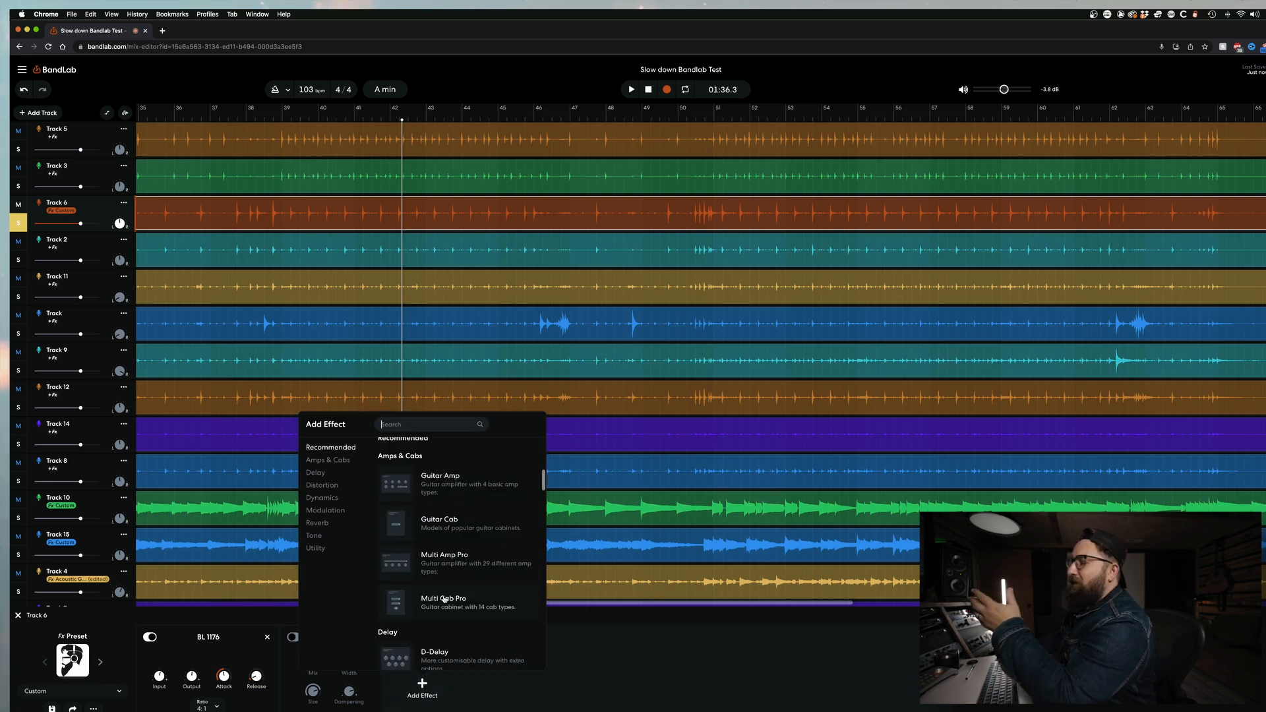
{"action": "scroll", "coordinate": [388, 585], "scroll_direction": "down", "scroll_amount": 5}
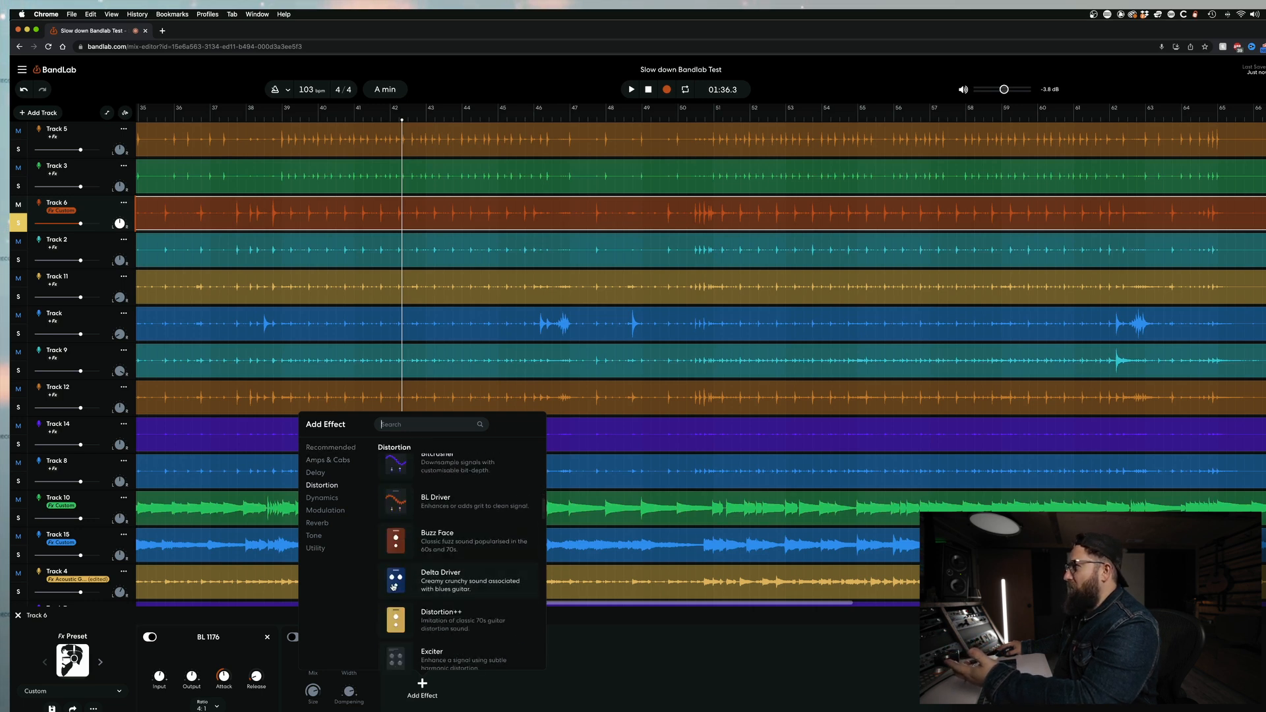
{"action": "scroll", "coordinate": [394, 586], "scroll_direction": "down", "scroll_amount": 4}
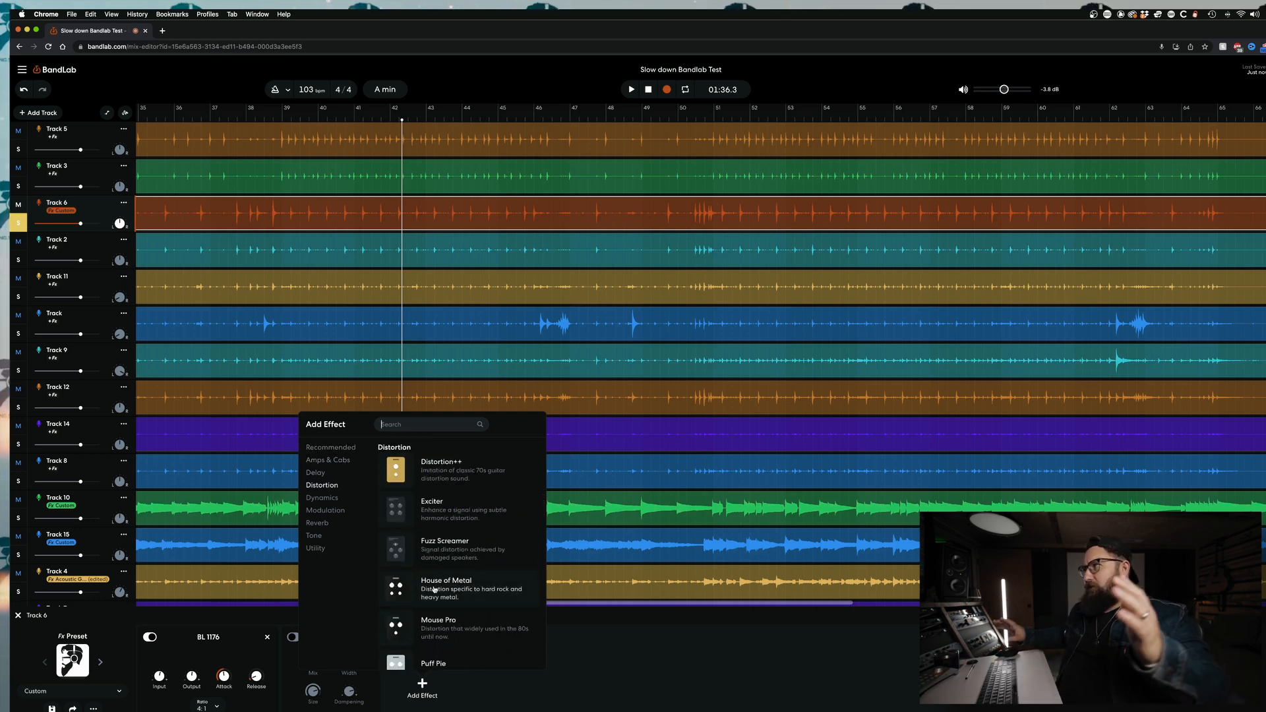
{"action": "left_click", "coordinate": [559, 683]}
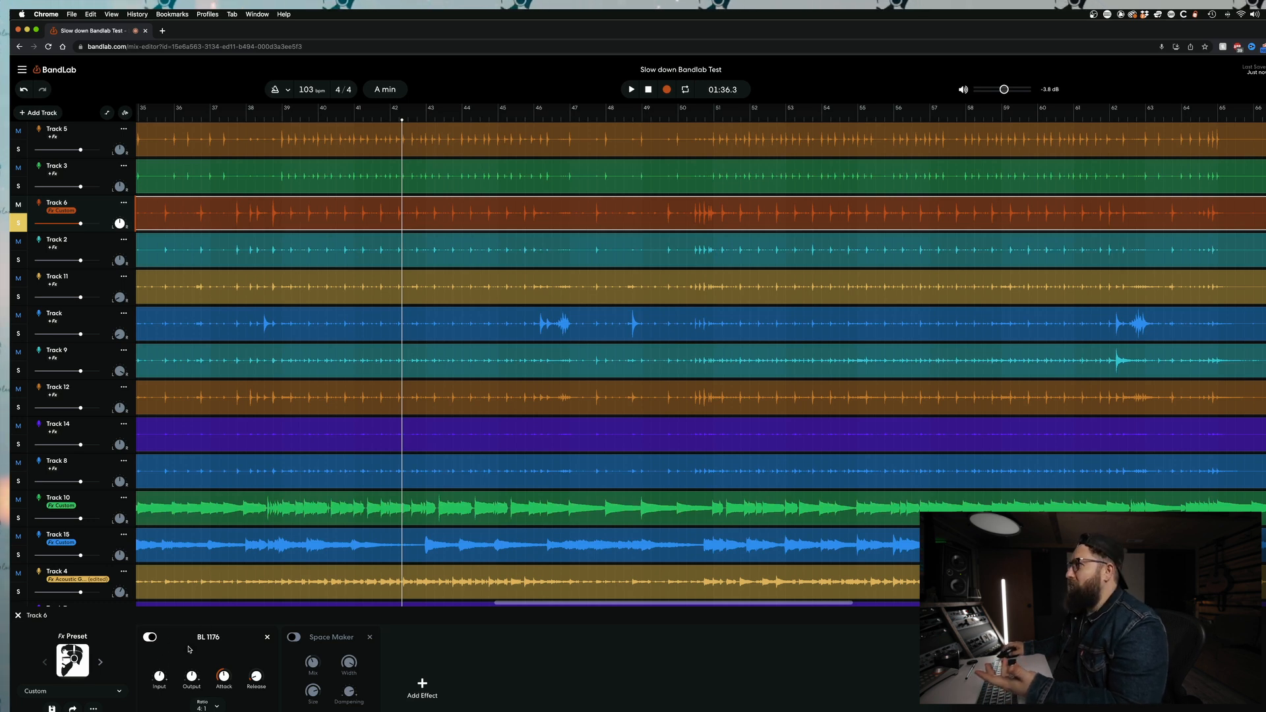
Turn off solo on Track 6 and play a short passage of the full mix from about bar 42
{"action": "left_click", "coordinate": [151, 637]}
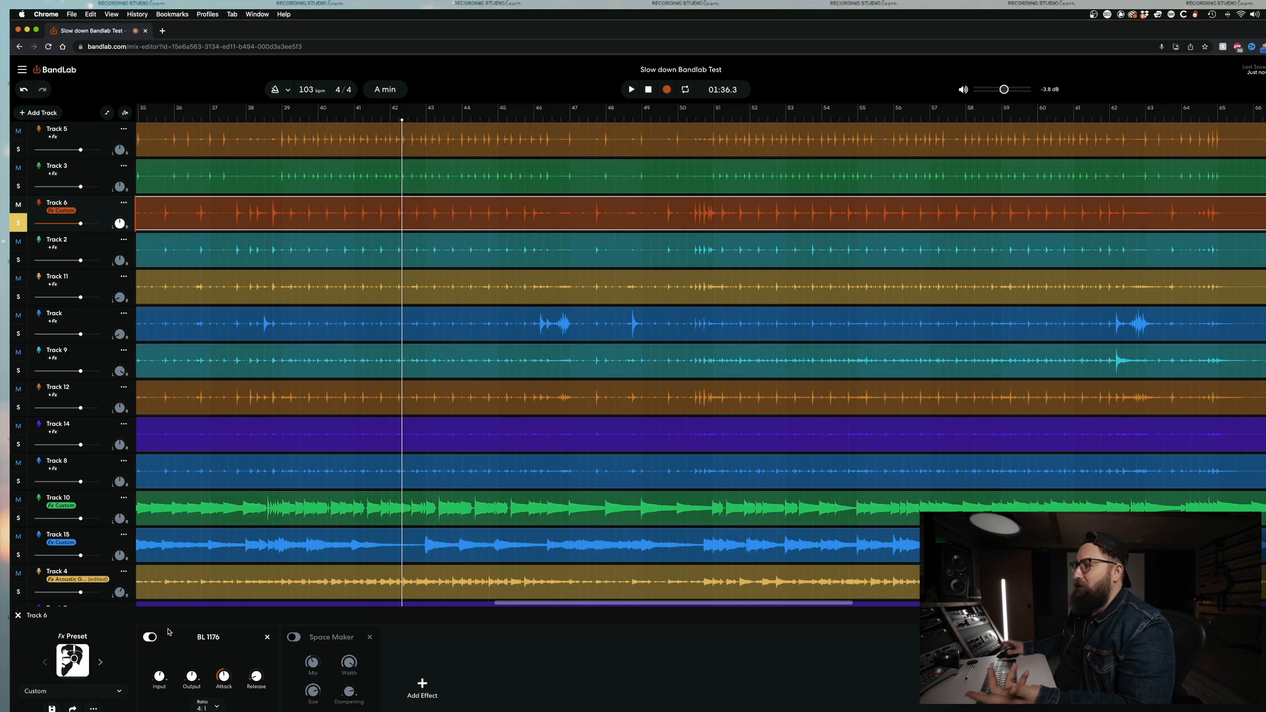
{"action": "left_click", "coordinate": [18, 223]}
{"action": "key", "text": "space"}
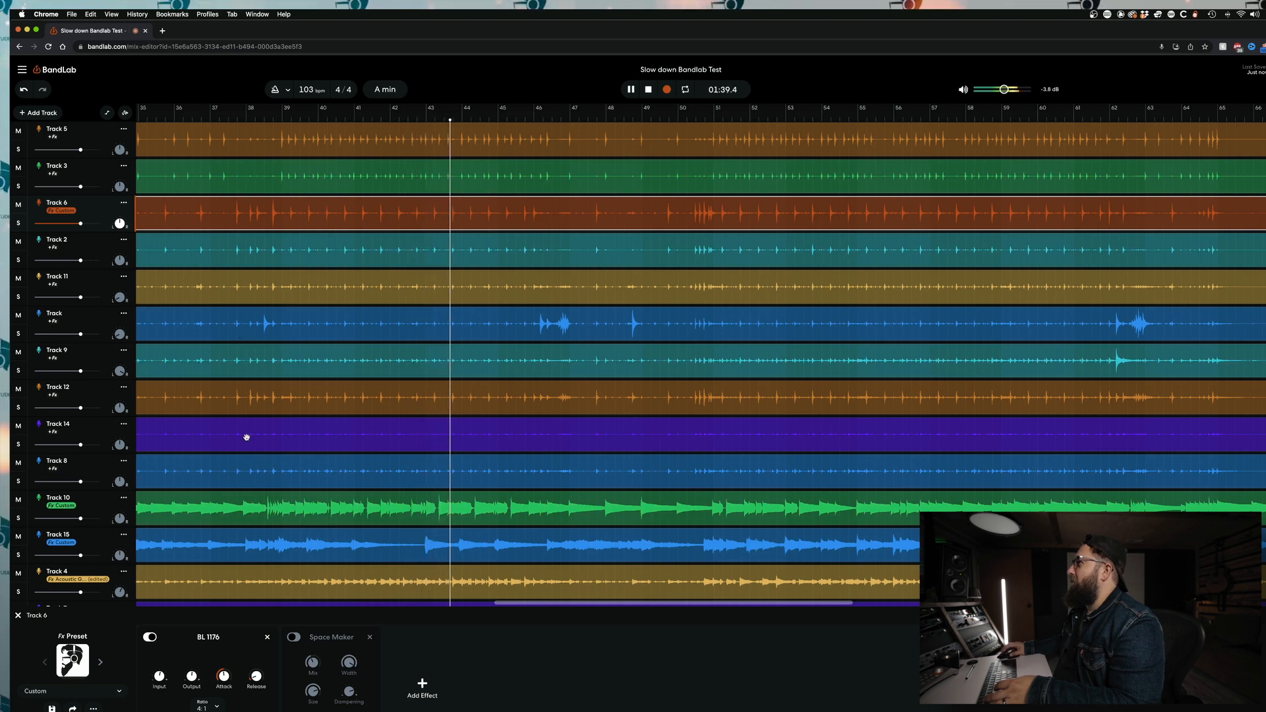
{"action": "key", "text": "space"}
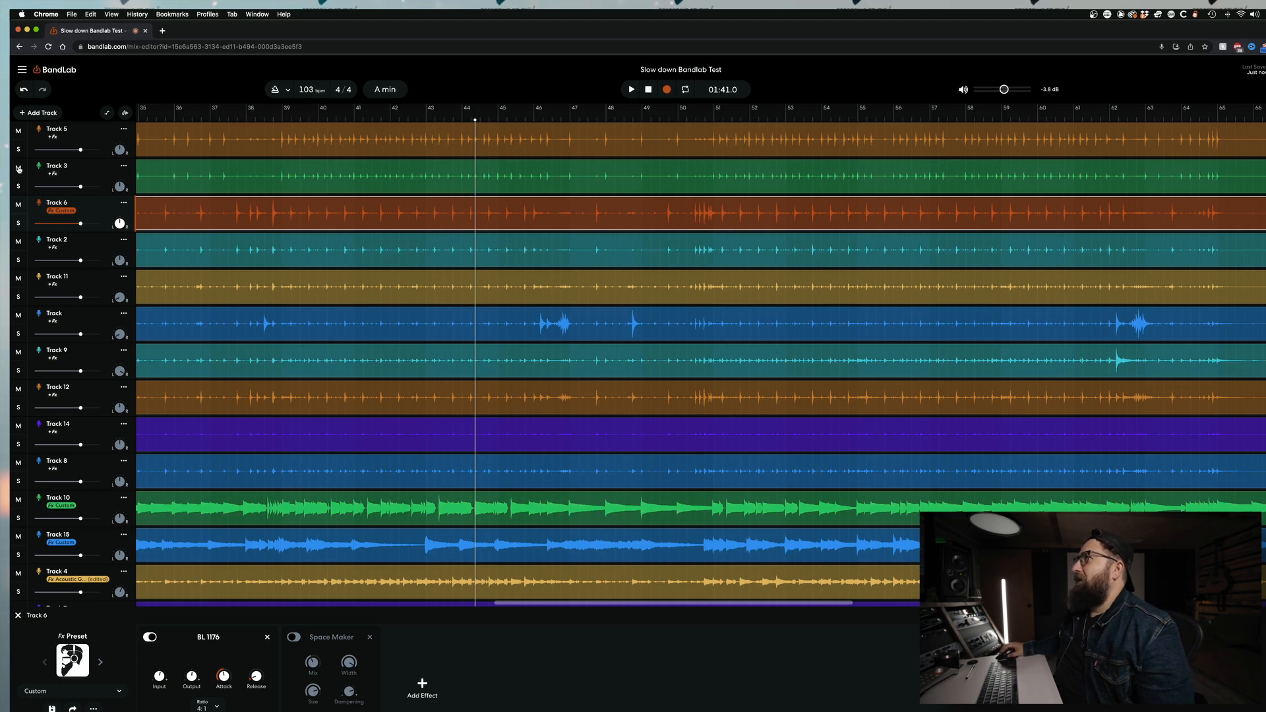
Show the Tone effects that can be added to Track 6
{"action": "left_click", "coordinate": [422, 689]}
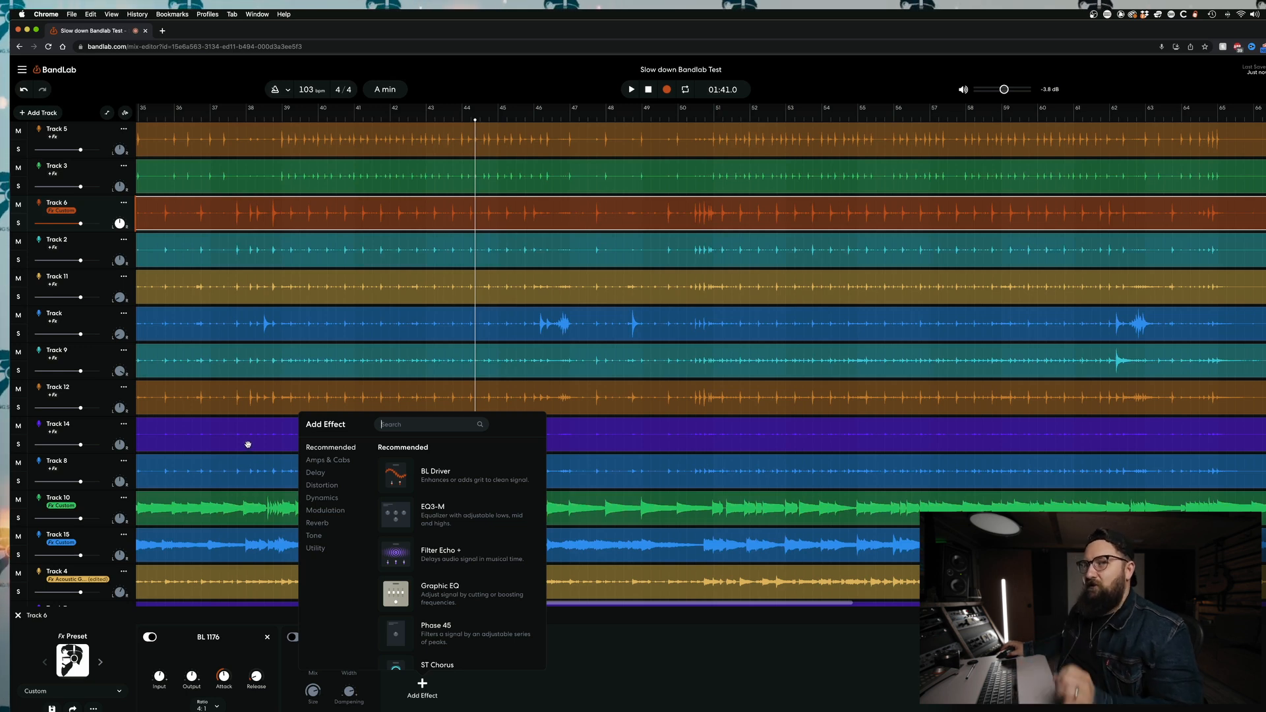
{"action": "left_click", "coordinate": [317, 536]}
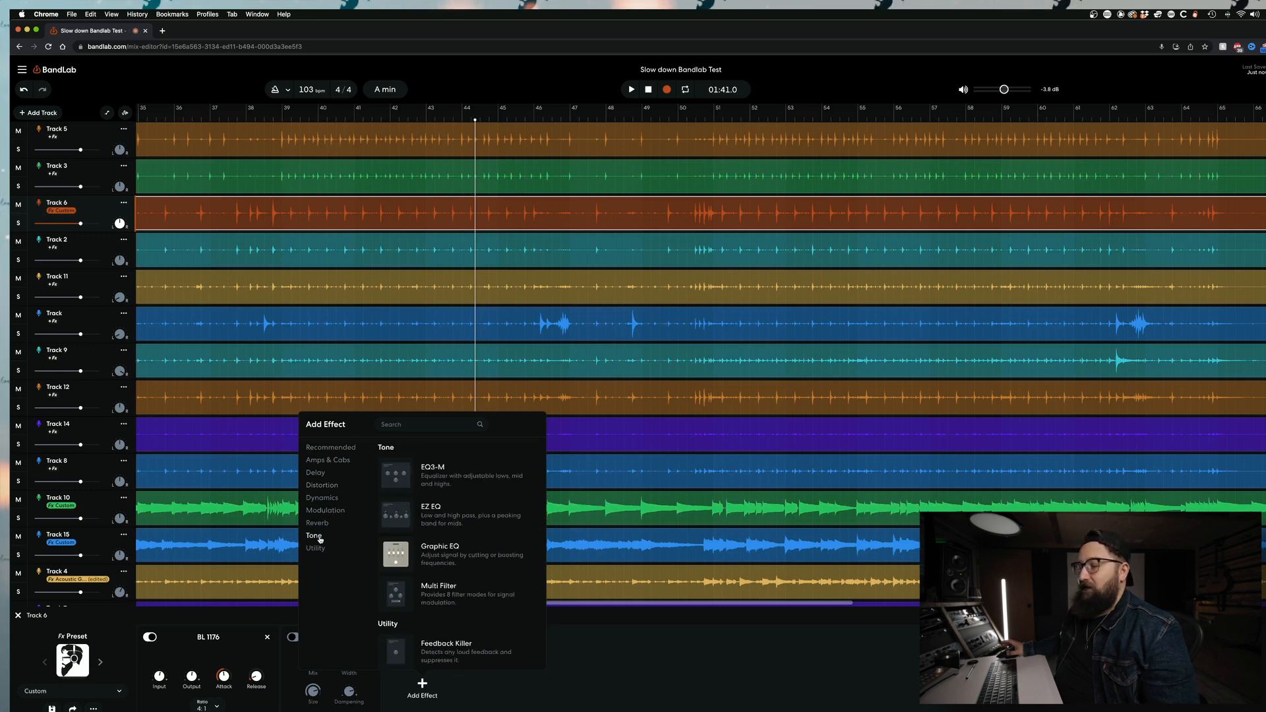